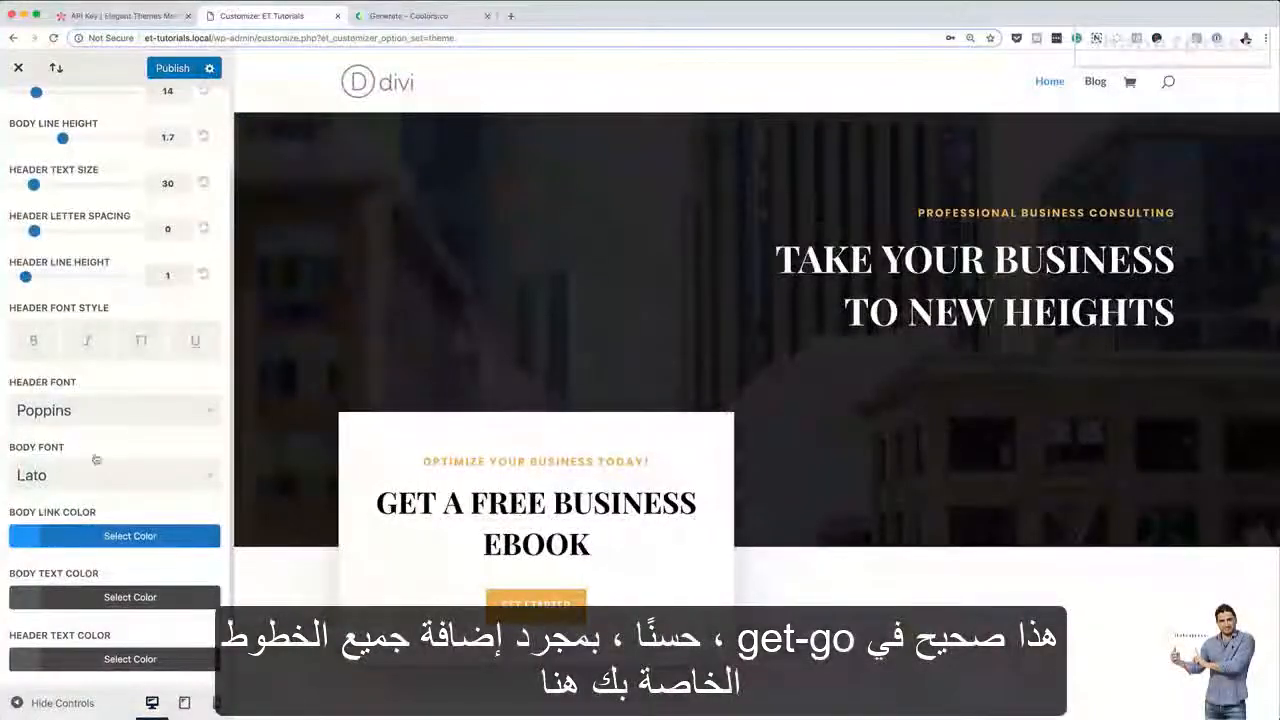
Publish the typography settings and return to General Settings
{"action": "scroll", "coordinate": [157, 503], "scroll_direction": "up", "scroll_amount": 2}
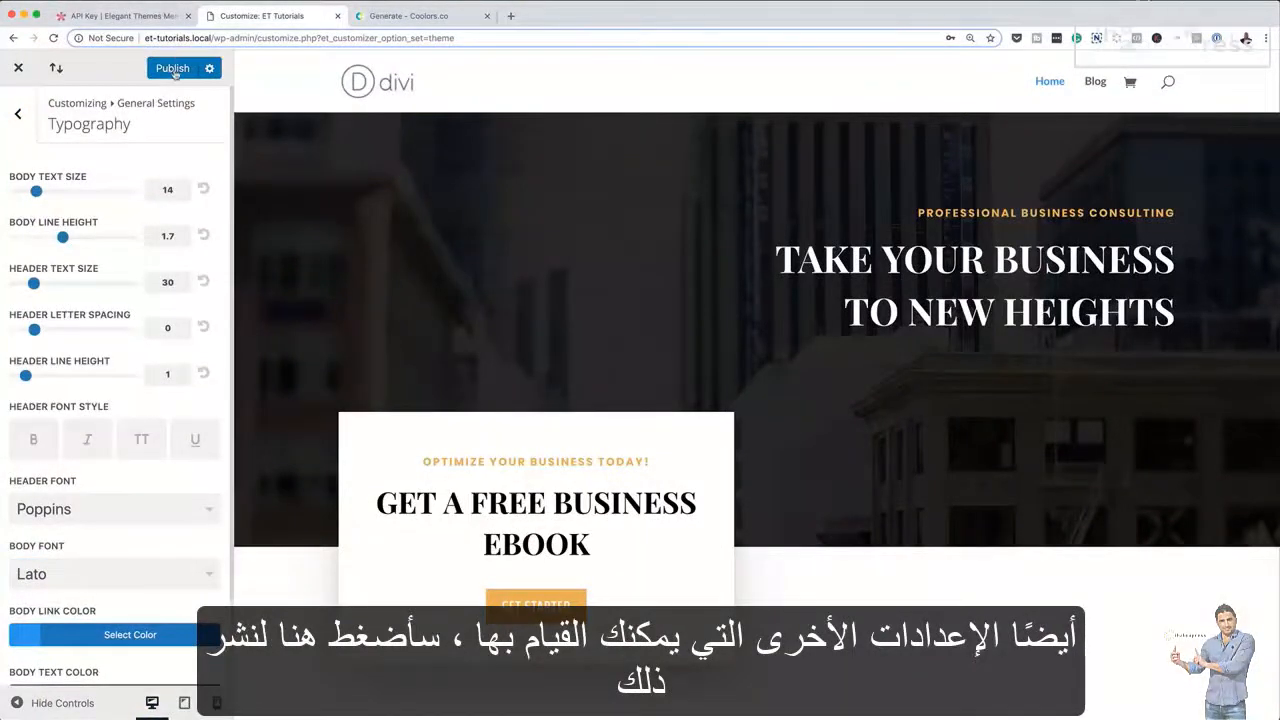
{"action": "left_click", "coordinate": [173, 68]}
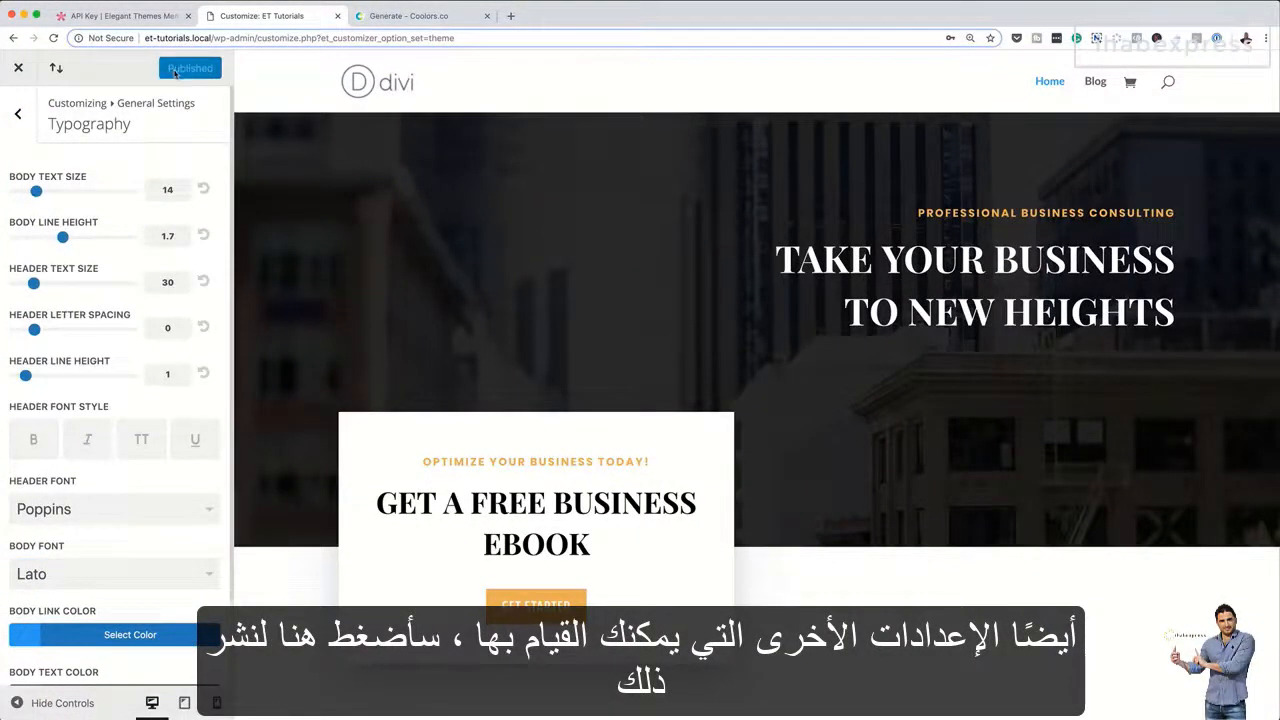
{"action": "left_click", "coordinate": [24, 118]}
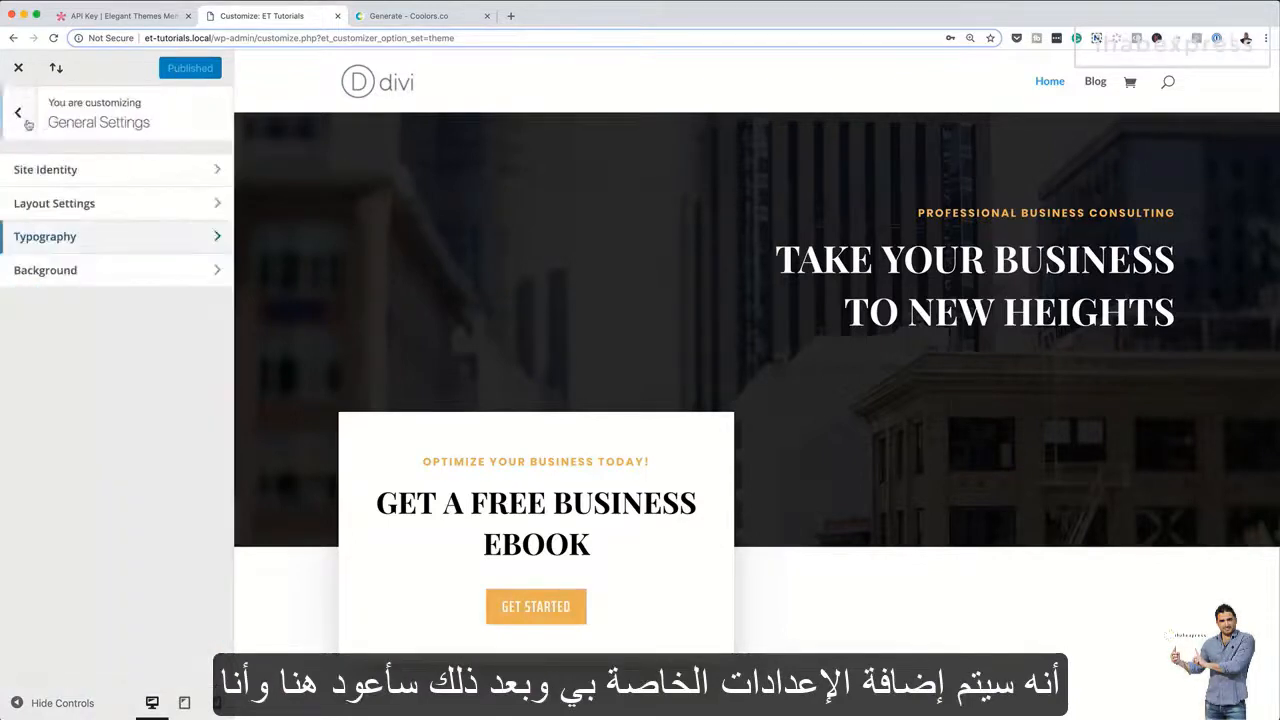
In the layout settings, set the website content width to 1280 and the theme accent color to #533745
{"action": "left_click", "coordinate": [106, 206]}
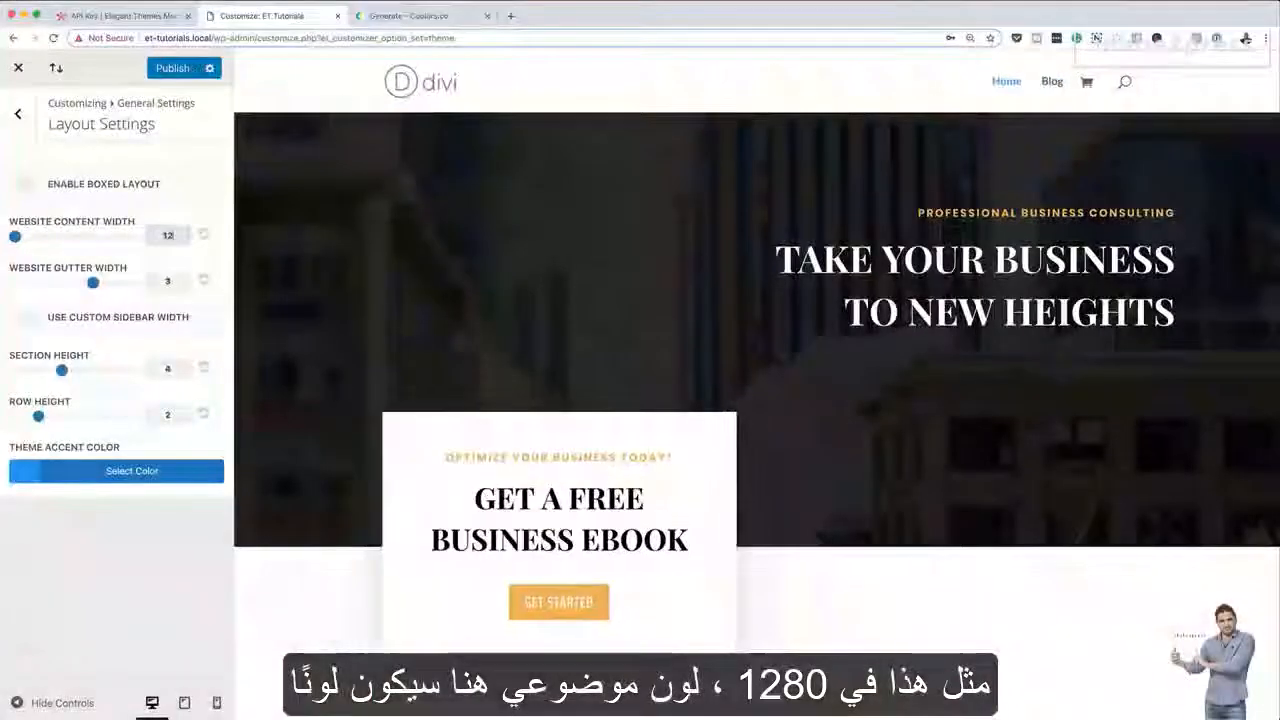
{"action": "type", "text": "80"}
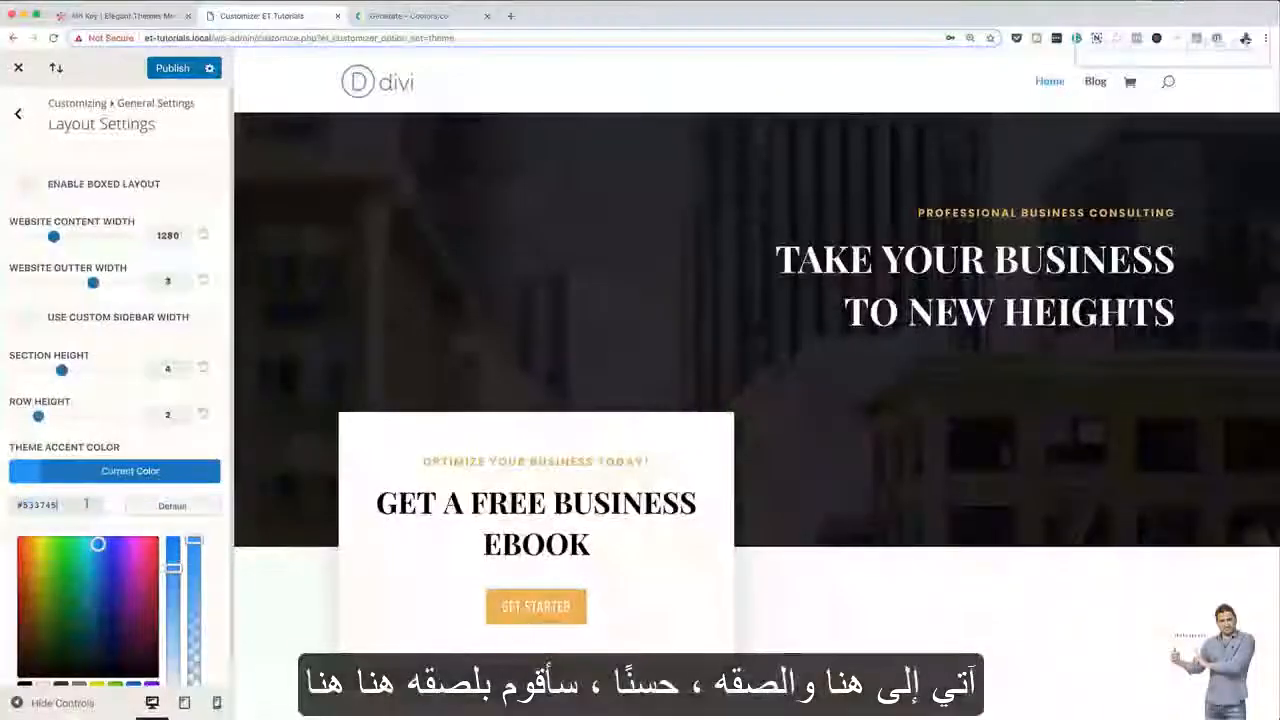
{"action": "type", "text": "#533745"}
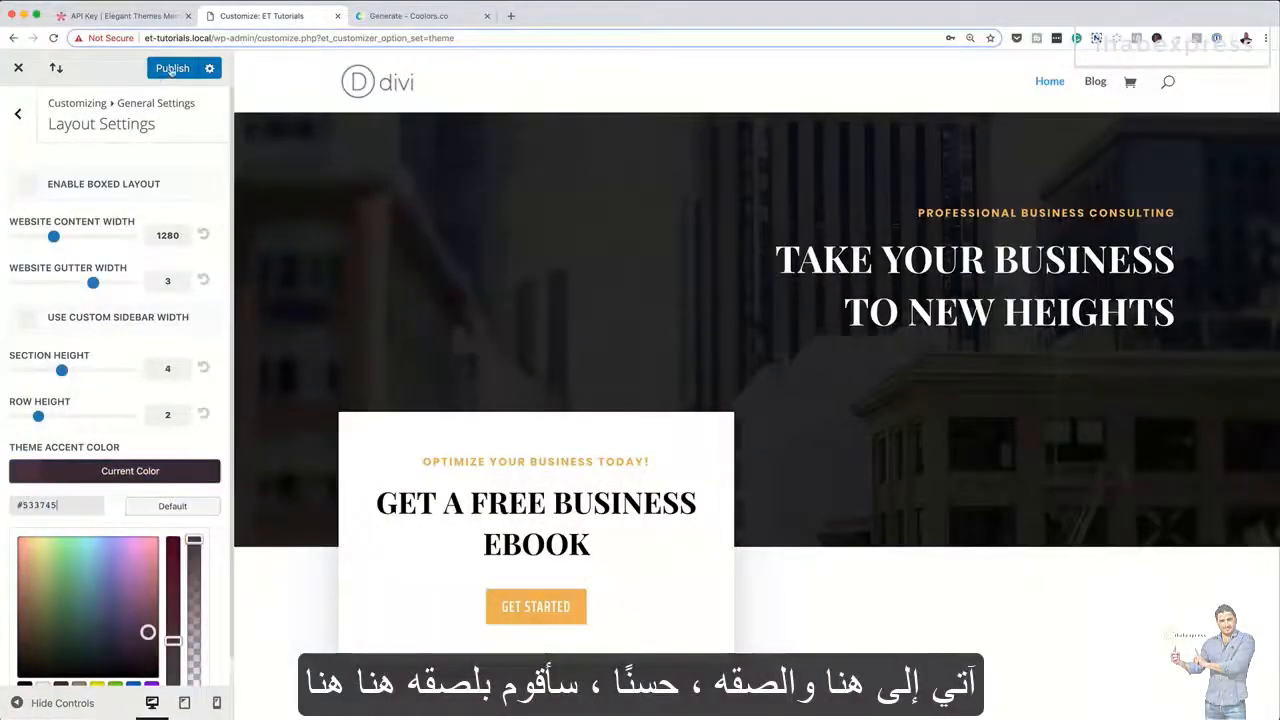
{"action": "left_click", "coordinate": [18, 113]}
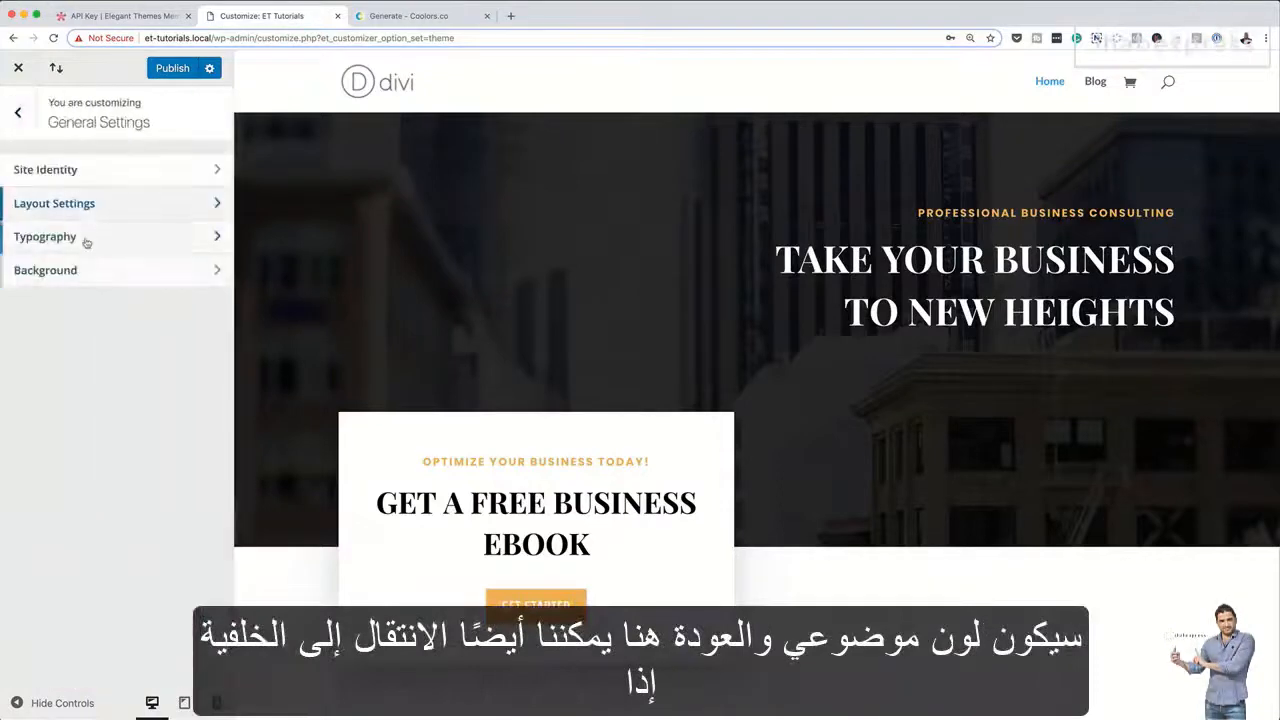
View the background settings, publish the pending customizer changes and close the theme customizer
{"action": "left_click", "coordinate": [98, 280]}
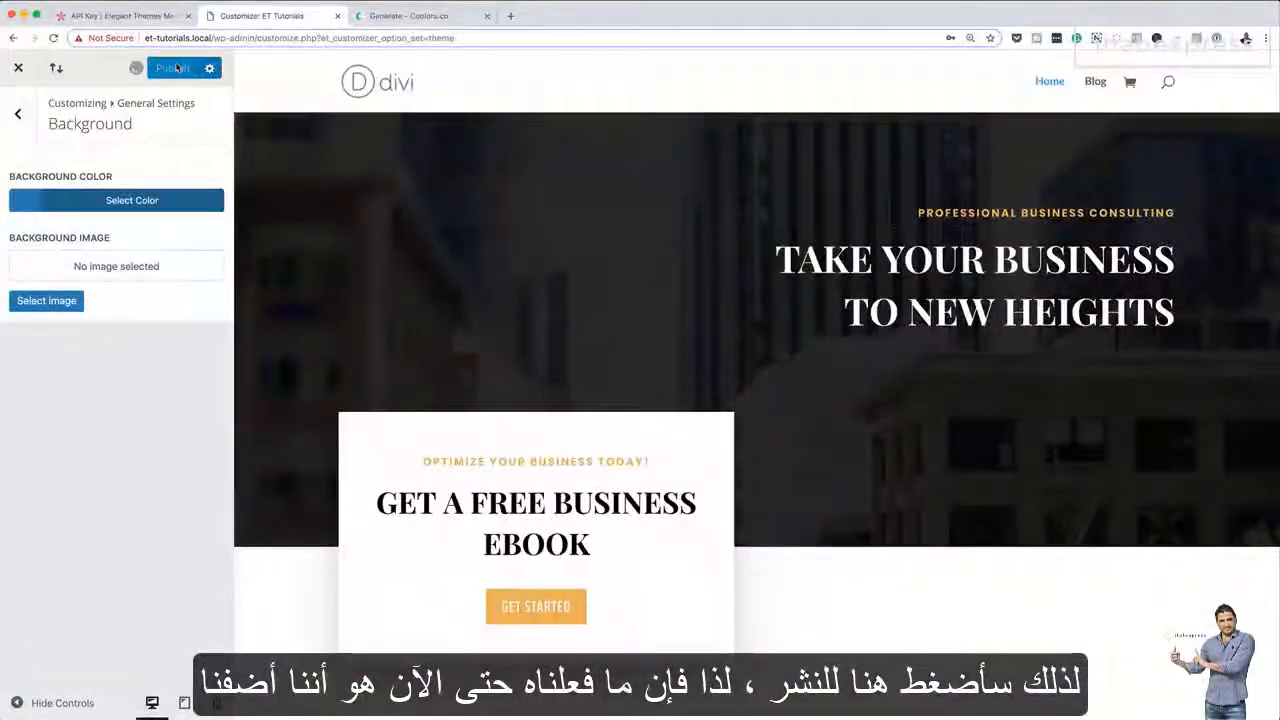
{"action": "left_click", "coordinate": [176, 68]}
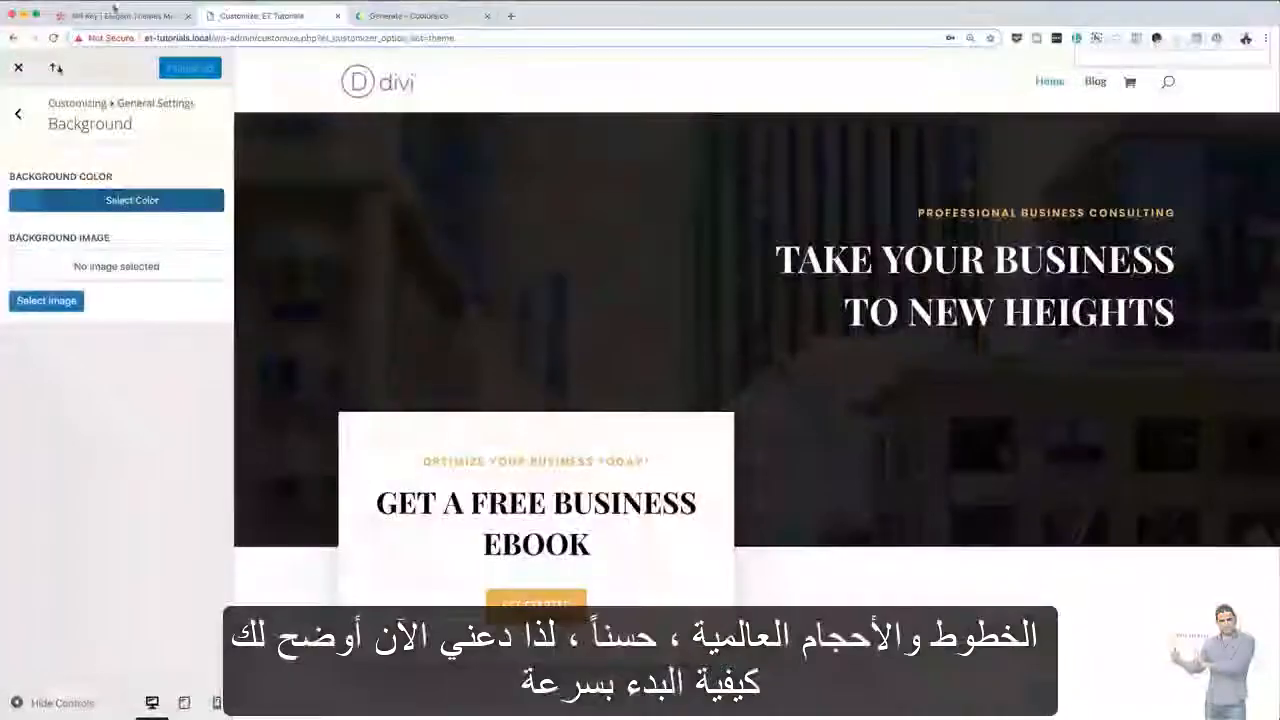
{"action": "left_click", "coordinate": [18, 116]}
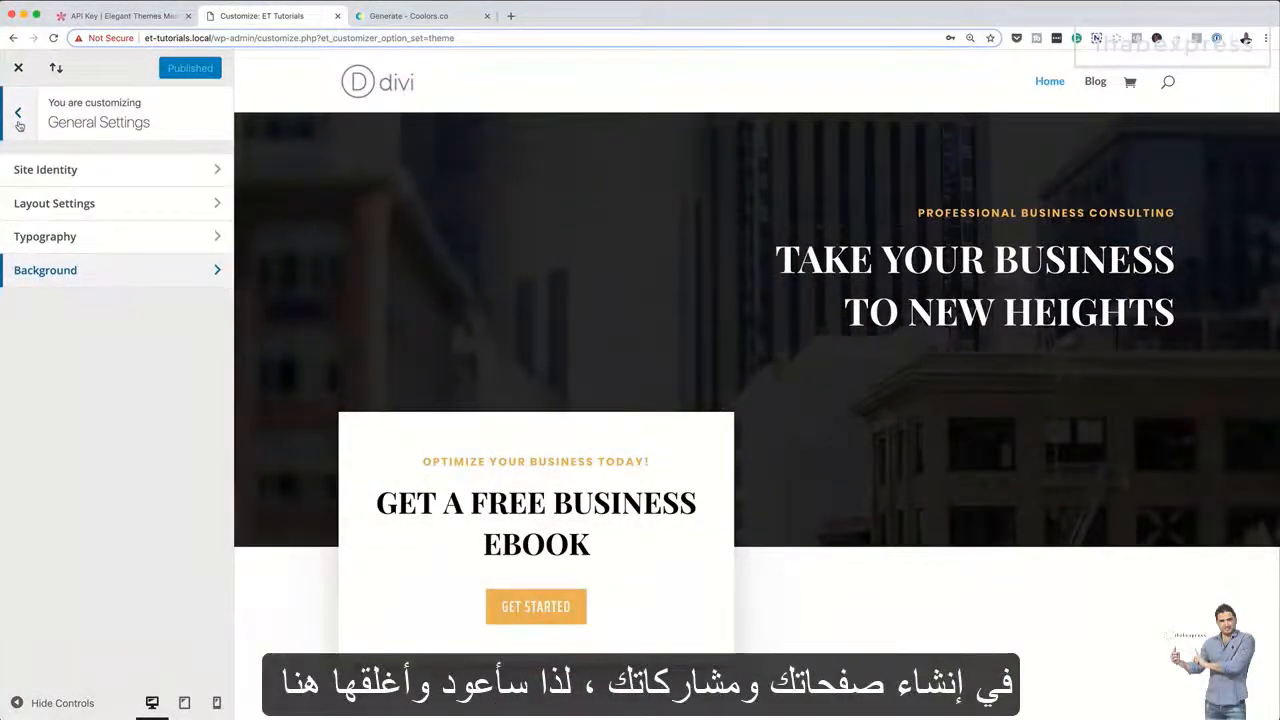
{"action": "left_click", "coordinate": [19, 116]}
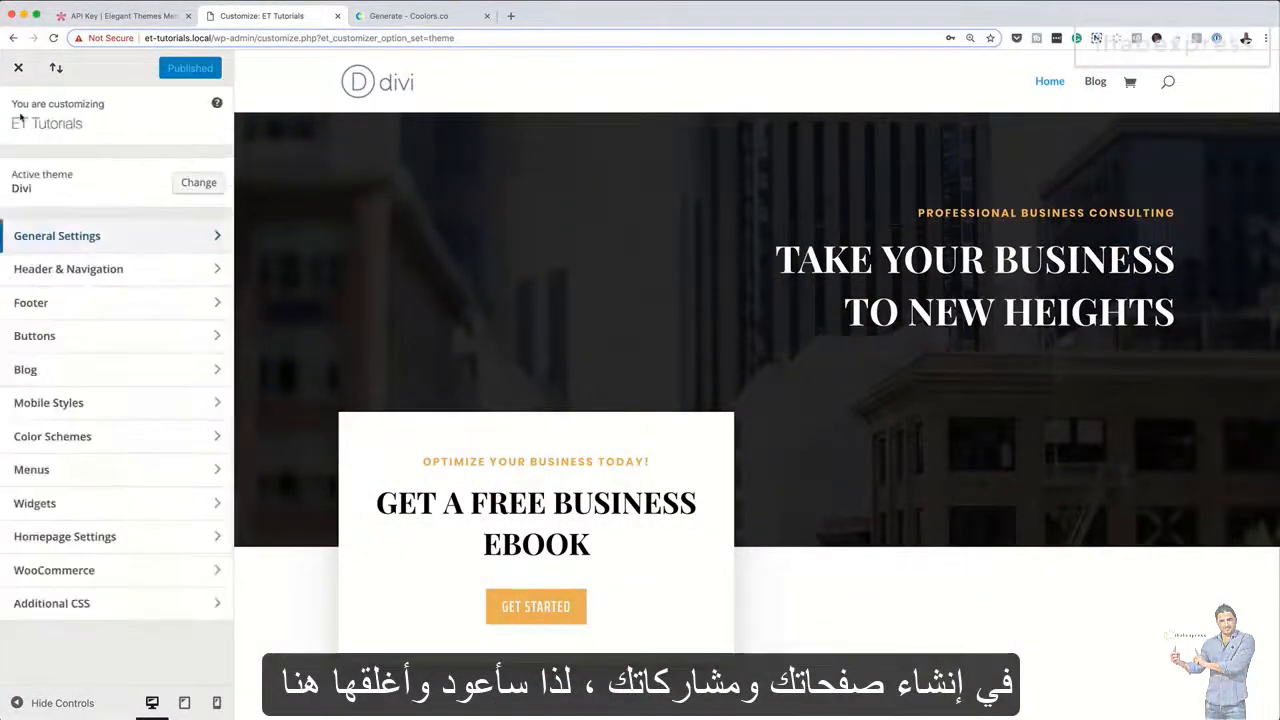
{"action": "left_click", "coordinate": [18, 69]}
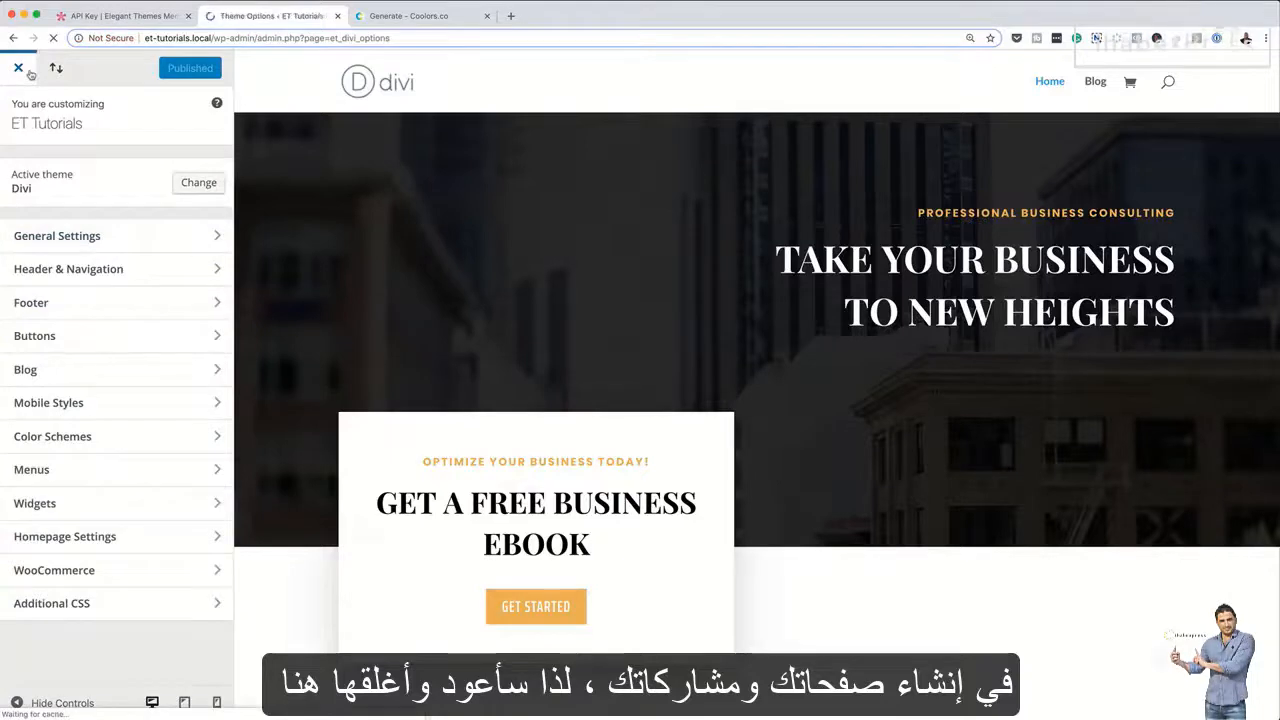
Add a new page titled "may page test" and start building it from scratch with the Divi Builder
{"action": "mouse_move", "coordinate": [64, 189]}
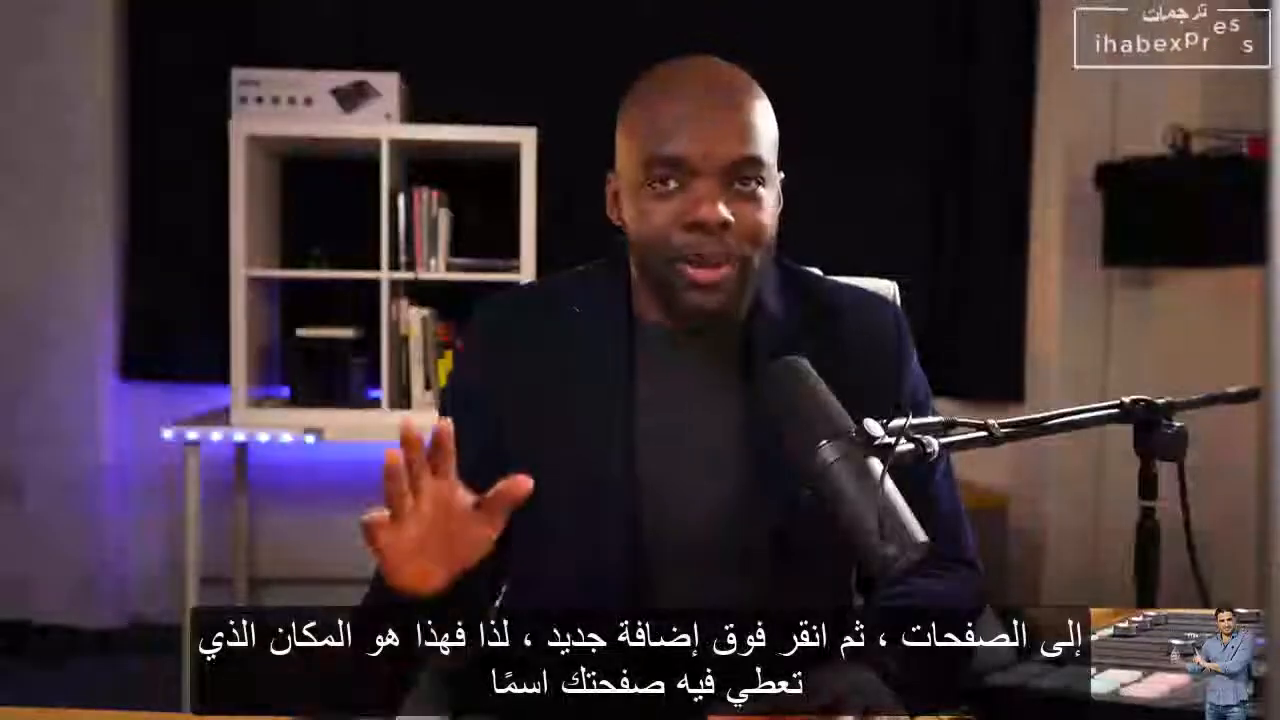
{"action": "type", "text": "may page test"}
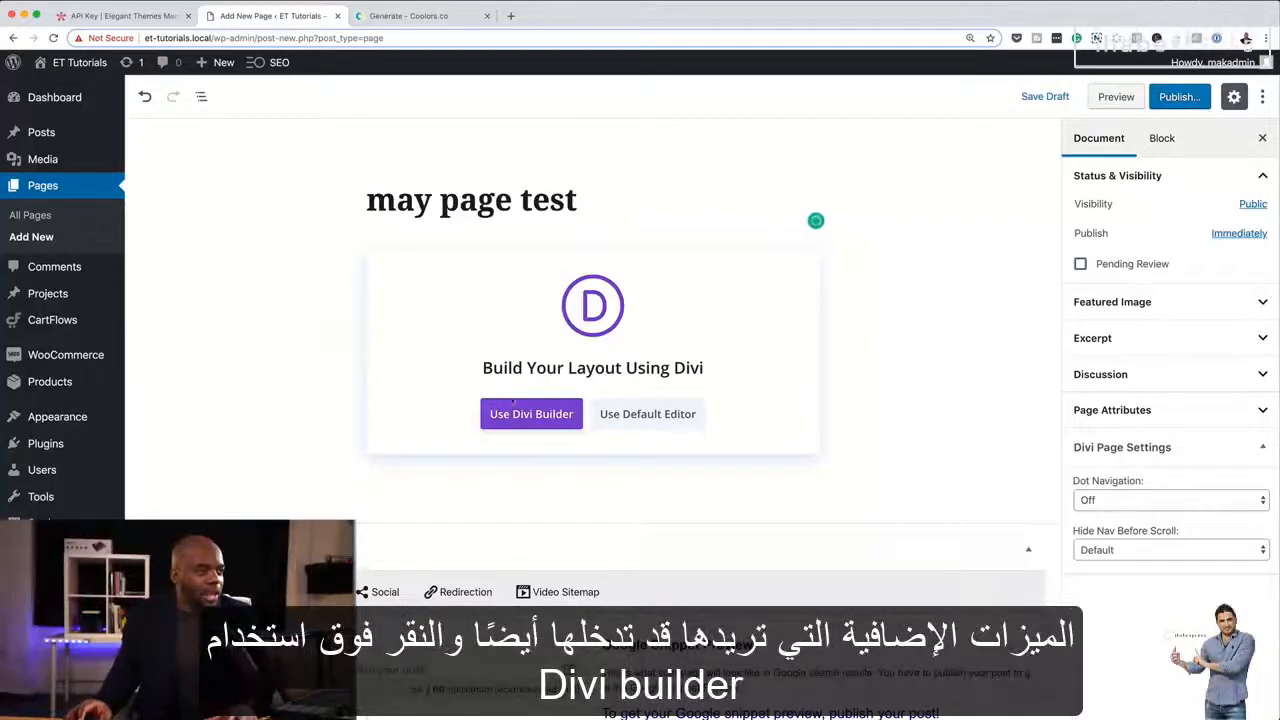
{"action": "left_click", "coordinate": [543, 416]}
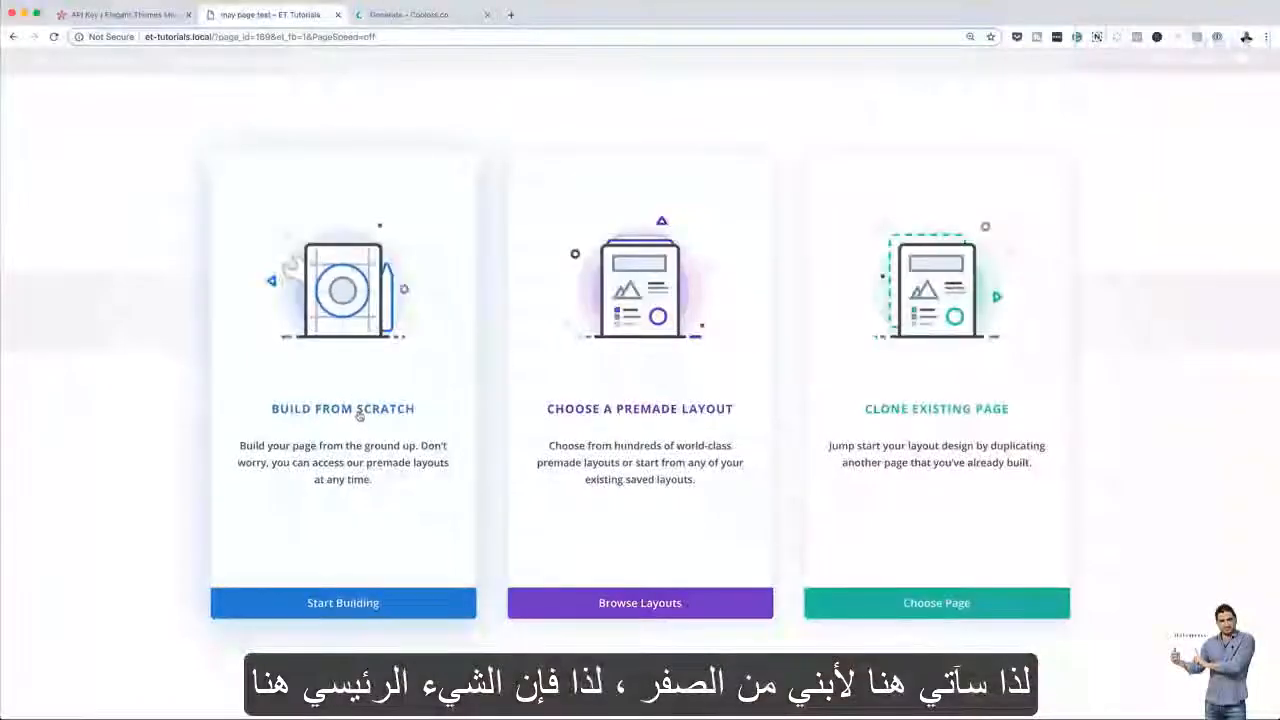
{"action": "left_click", "coordinate": [360, 416]}
{"action": "left_click", "coordinate": [769, 240]}
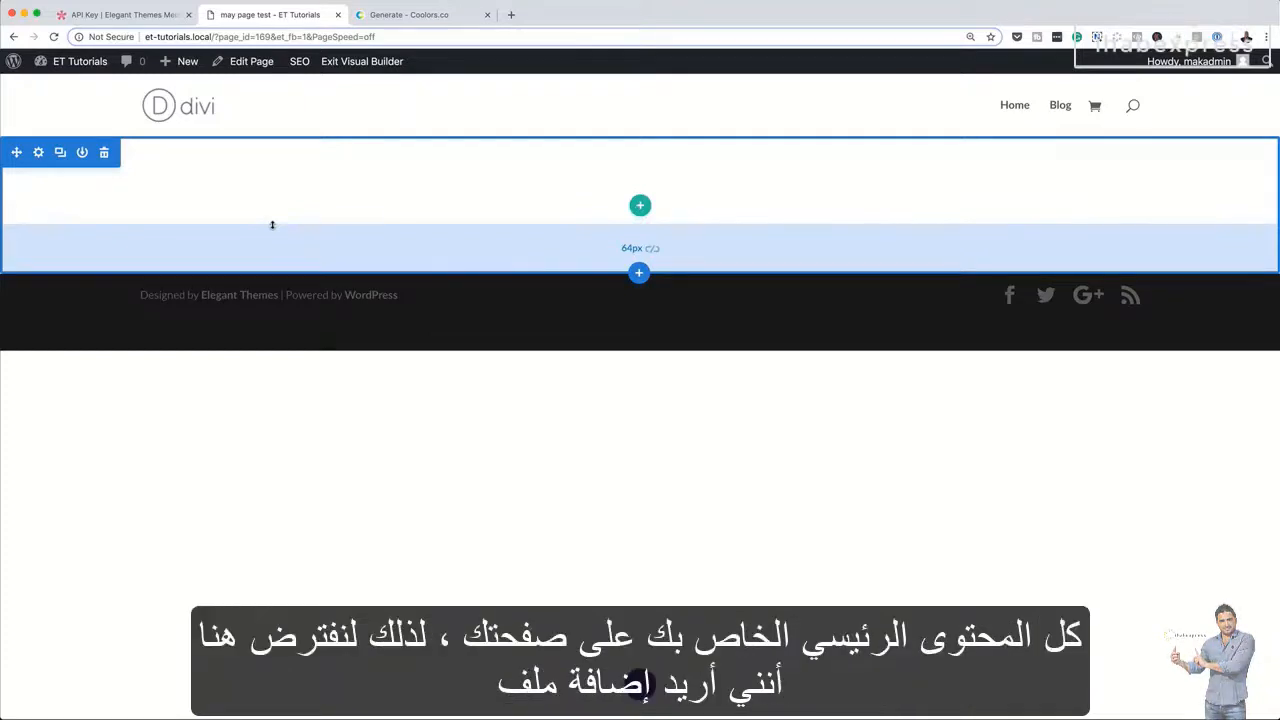
Set the section's background color to the light gray swatch #f2f2f2 and save the section settings
{"action": "left_click", "coordinate": [39, 153]}
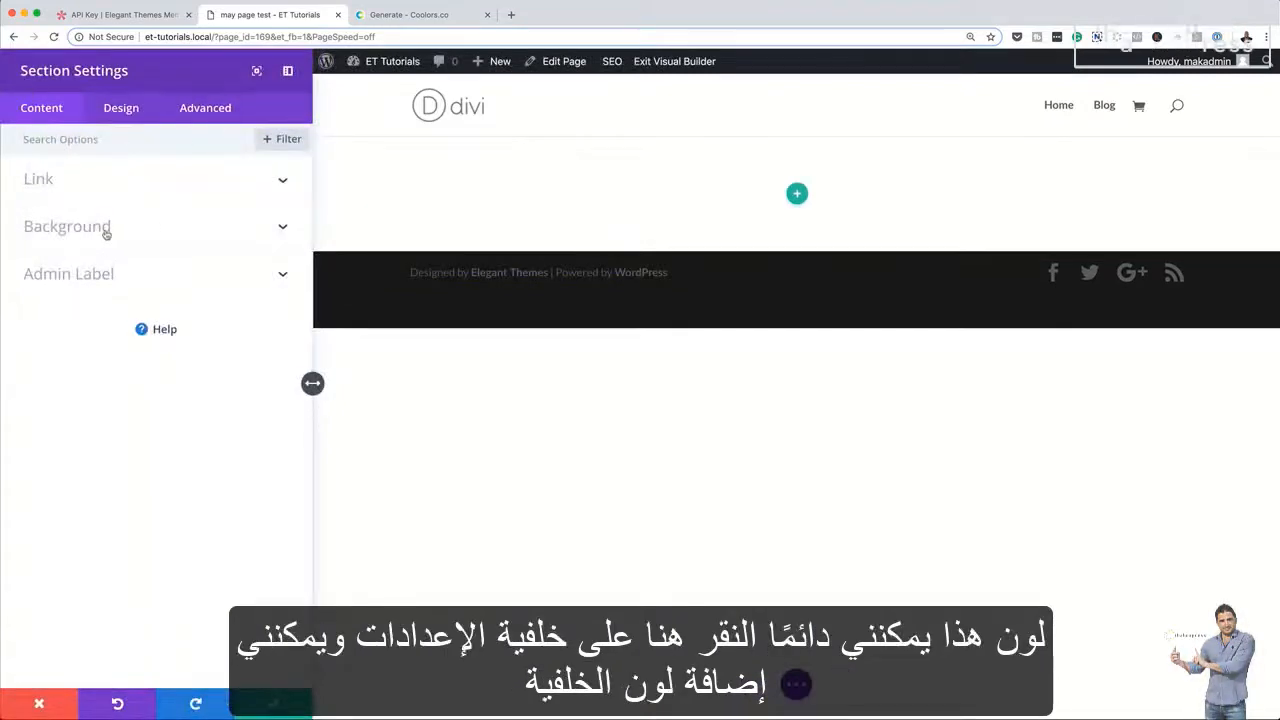
{"action": "left_click", "coordinate": [106, 230]}
{"action": "left_click", "coordinate": [156, 388]}
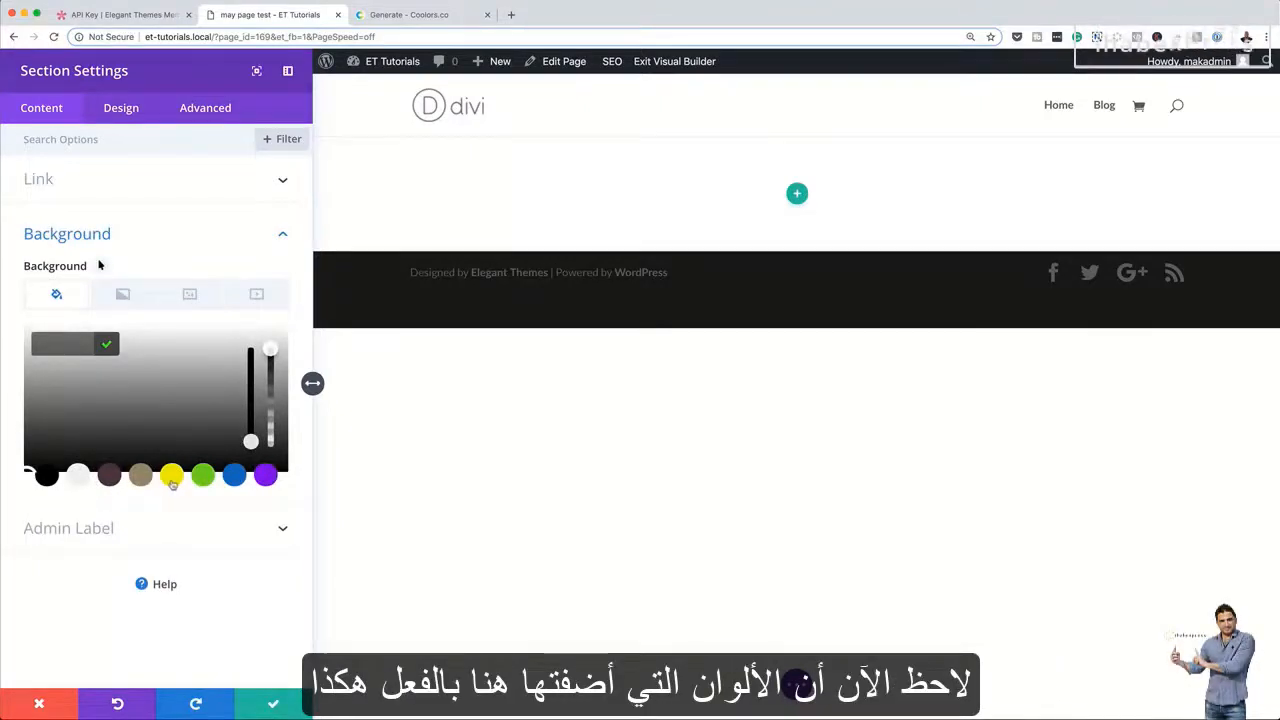
{"action": "left_click", "coordinate": [83, 479]}
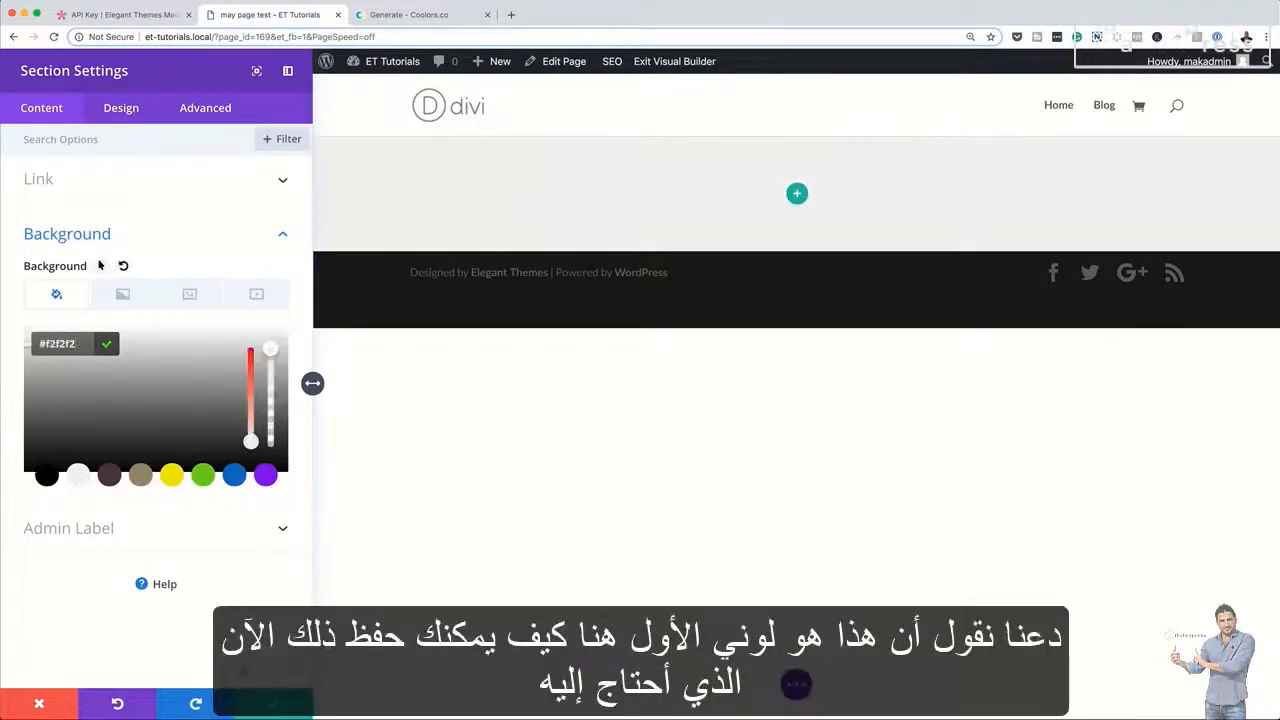
{"action": "left_click", "coordinate": [274, 704]}
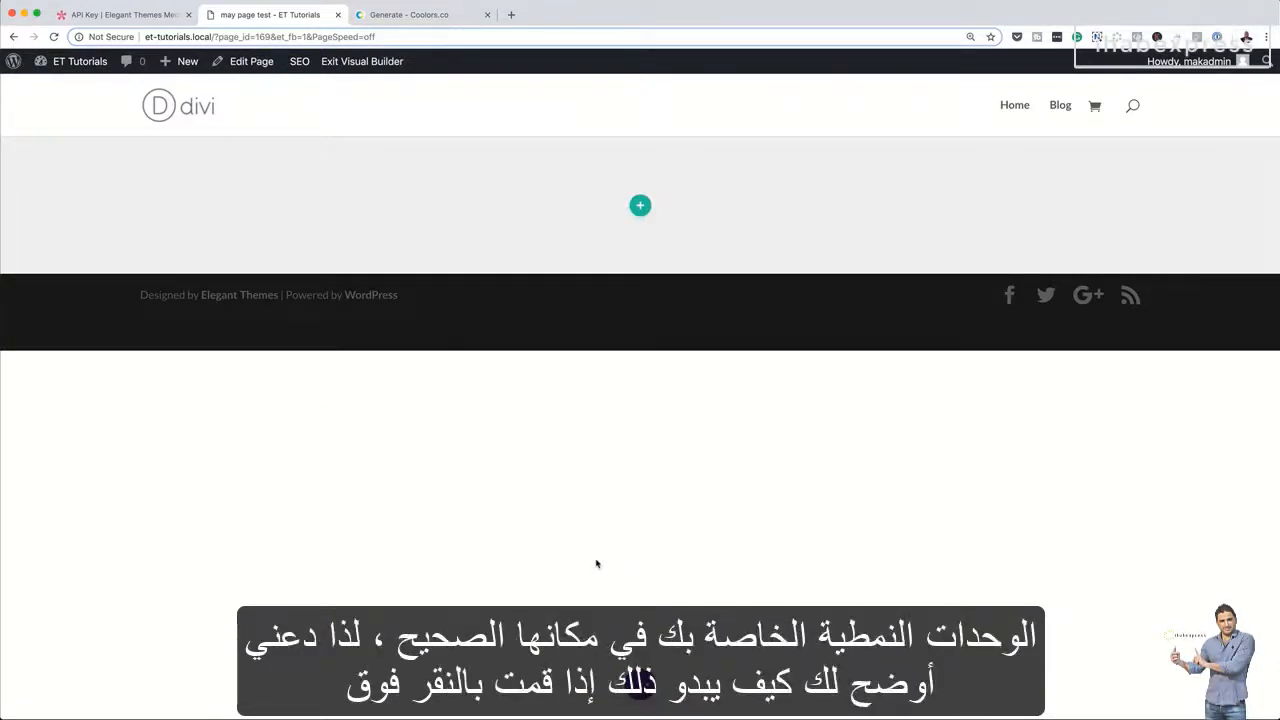
Insert a row with three equal columns in the section and dismiss the module chooser
{"action": "left_click", "coordinate": [641, 208]}
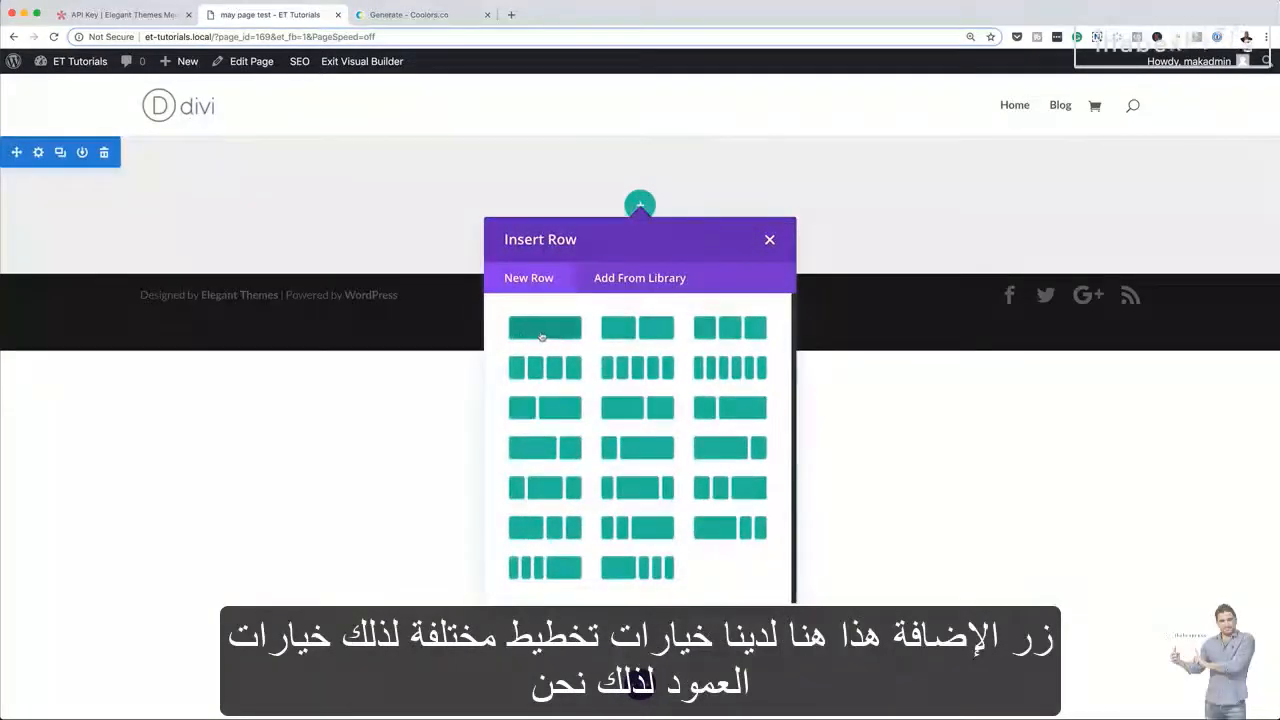
{"action": "left_click", "coordinate": [732, 336]}
{"action": "left_click", "coordinate": [418, 266]}
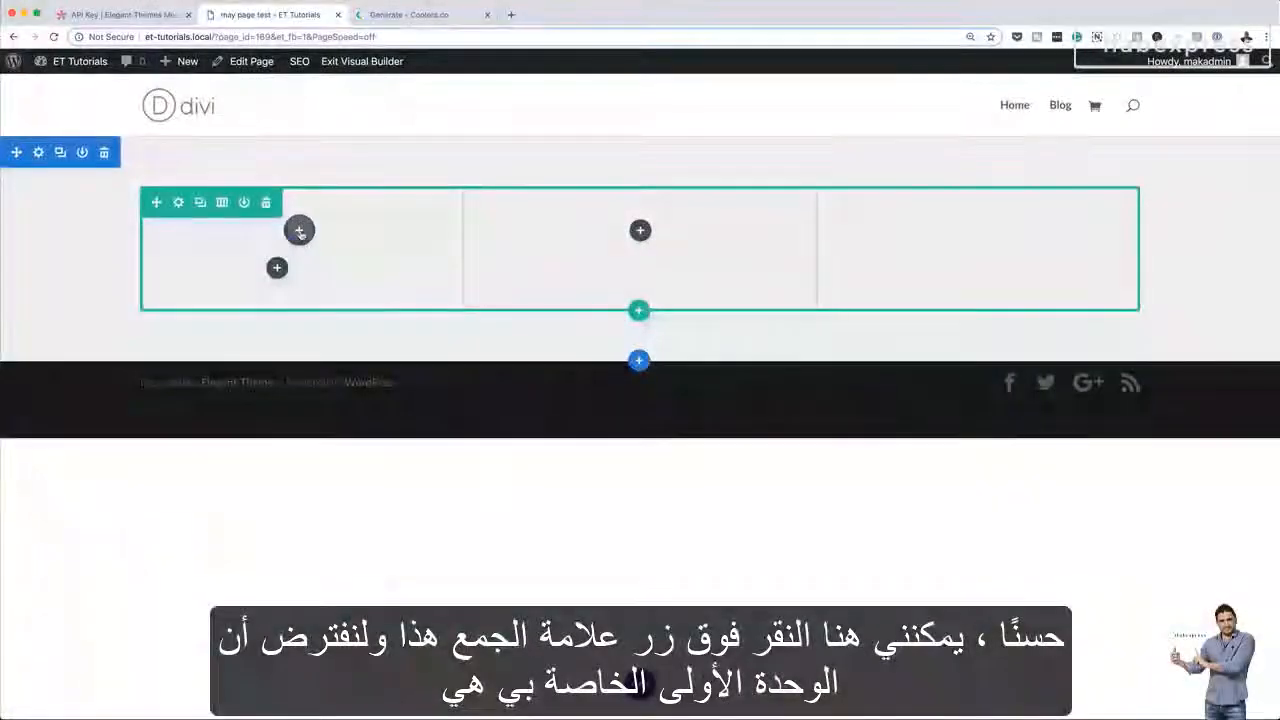
Add a Blurb module to the row's first column and title it "This is my content"
{"action": "left_click", "coordinate": [299, 231]}
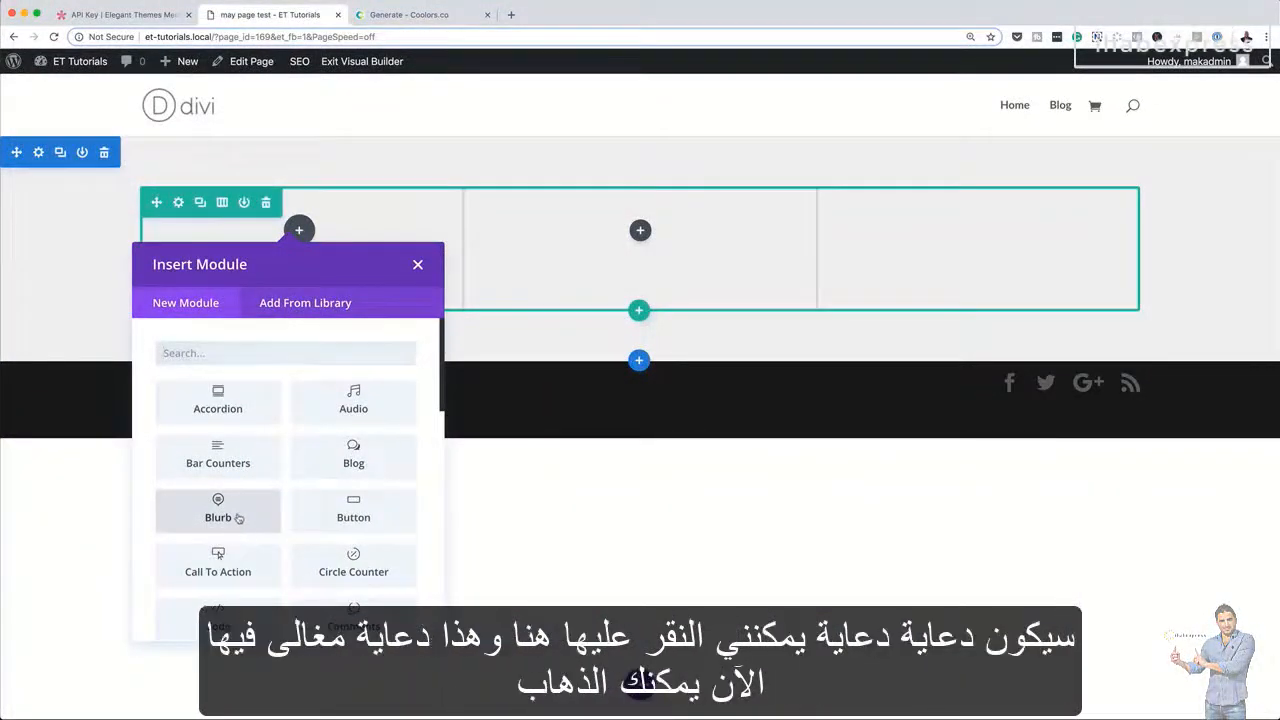
{"action": "left_click", "coordinate": [238, 518]}
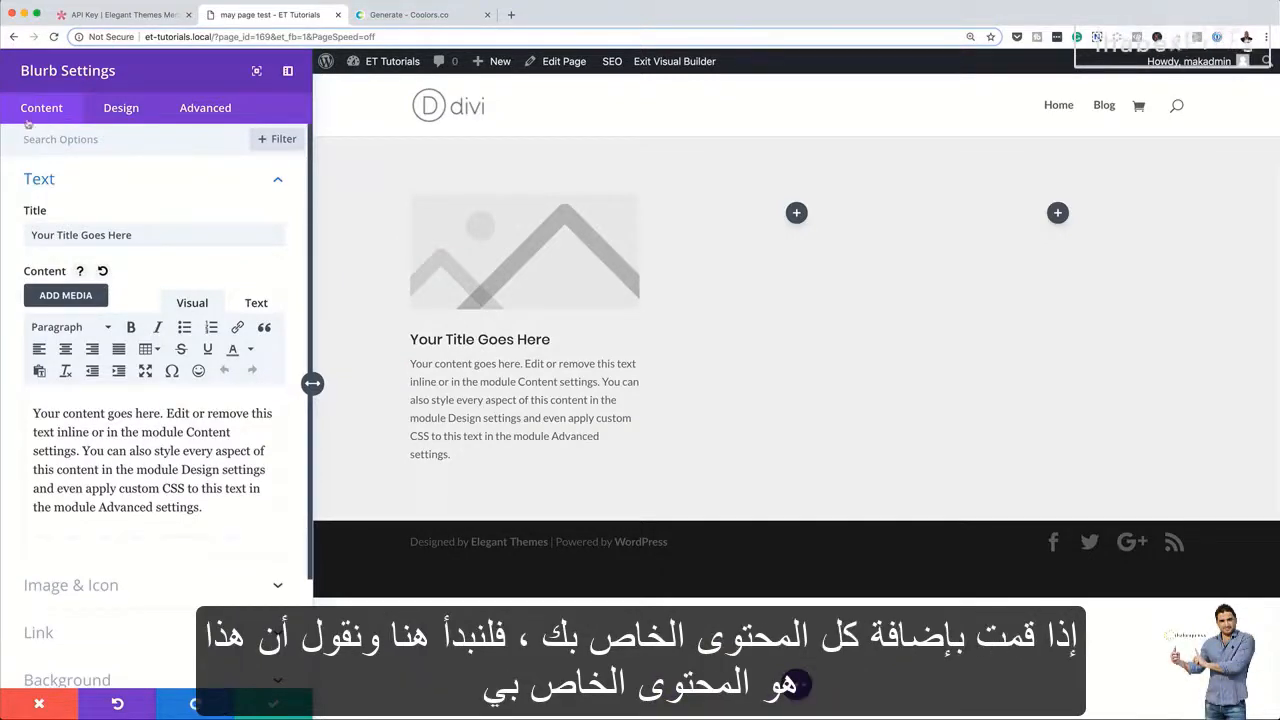
{"action": "left_click", "coordinate": [134, 234]}
{"action": "key", "text": "ctrl+a"}
{"action": "type", "text": "This "}
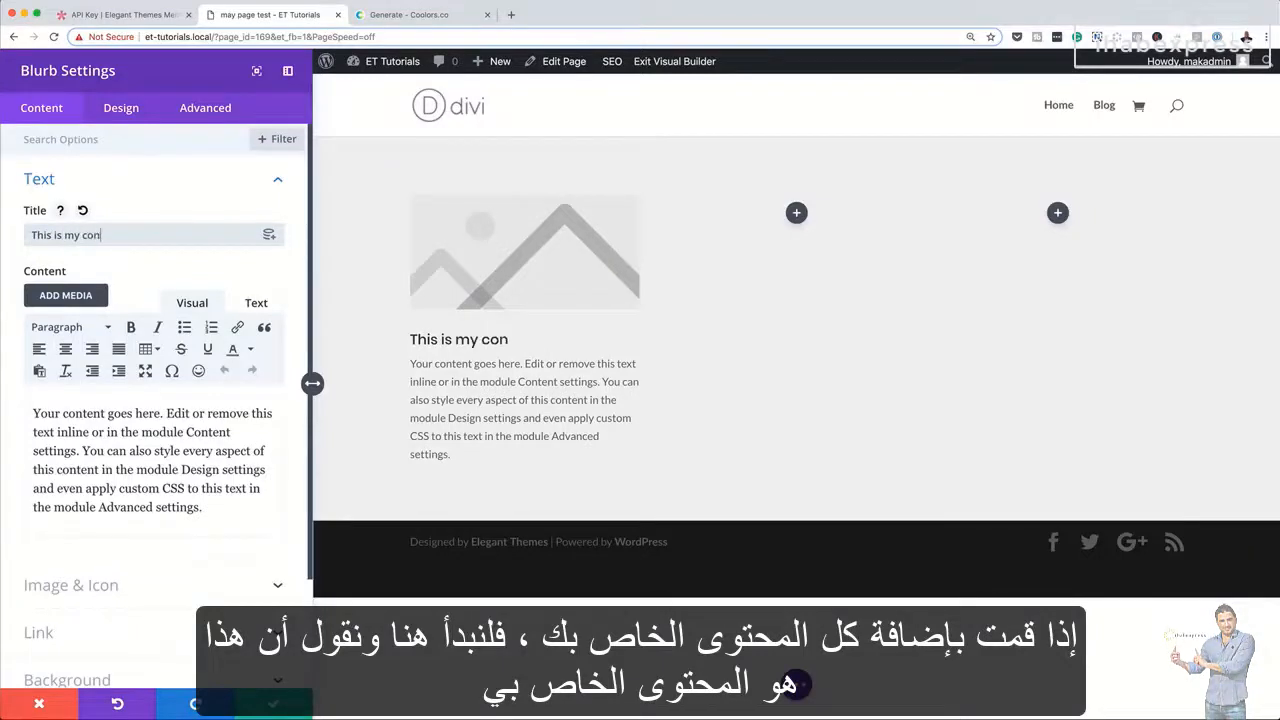
{"action": "type", "text": "is my content"}
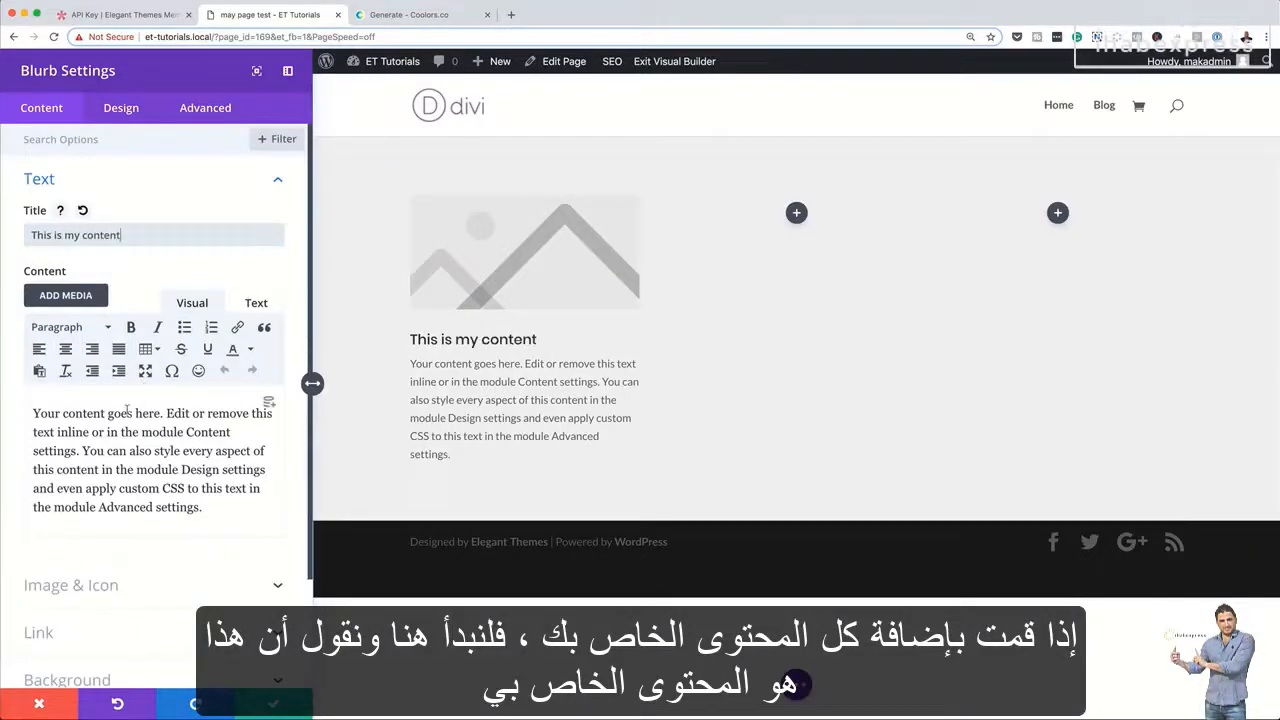
{"action": "left_click", "coordinate": [193, 432]}
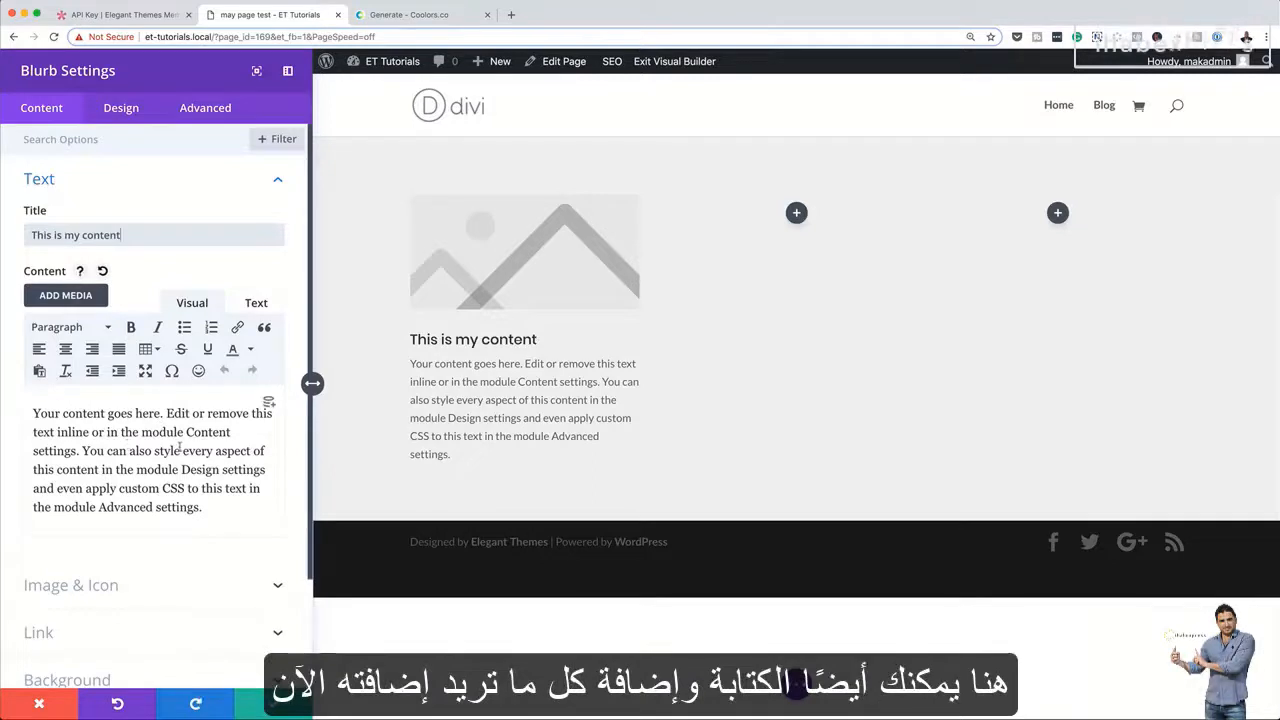
Switch the blurb from an image to an icon and choose the camera icon
{"action": "scroll", "coordinate": [158, 545], "scroll_direction": "down", "scroll_amount": 3}
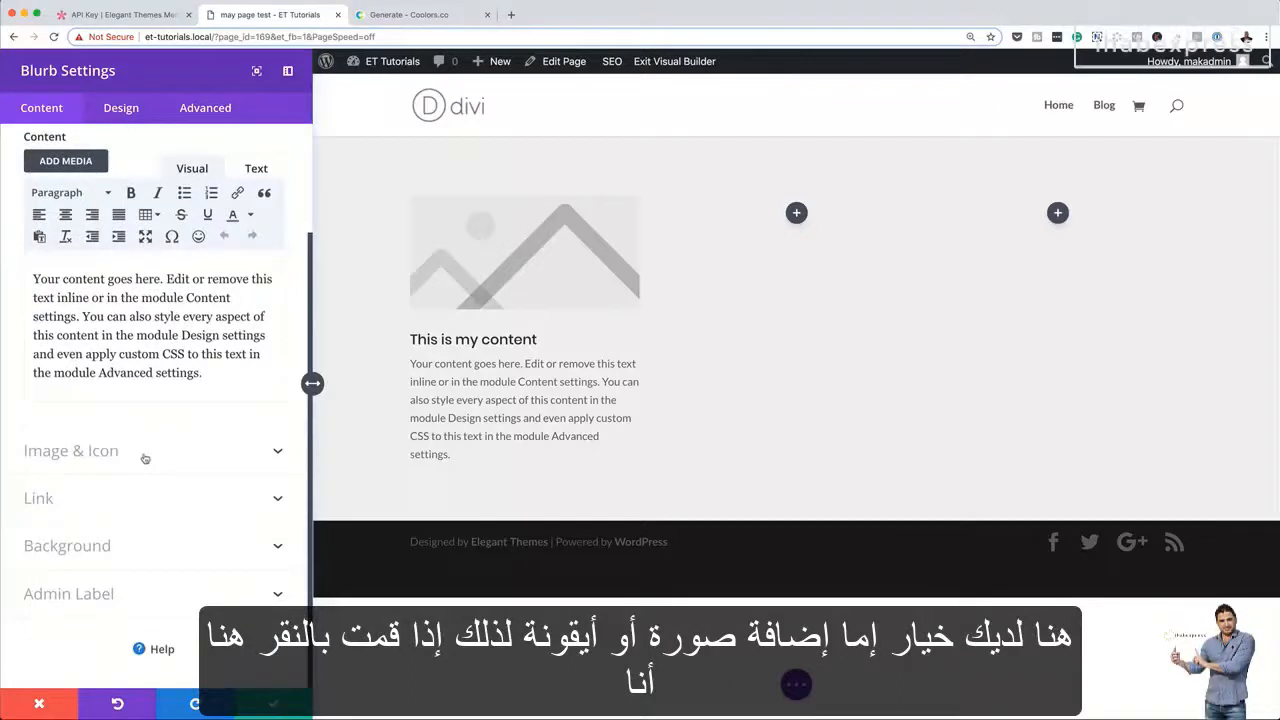
{"action": "left_click", "coordinate": [145, 452]}
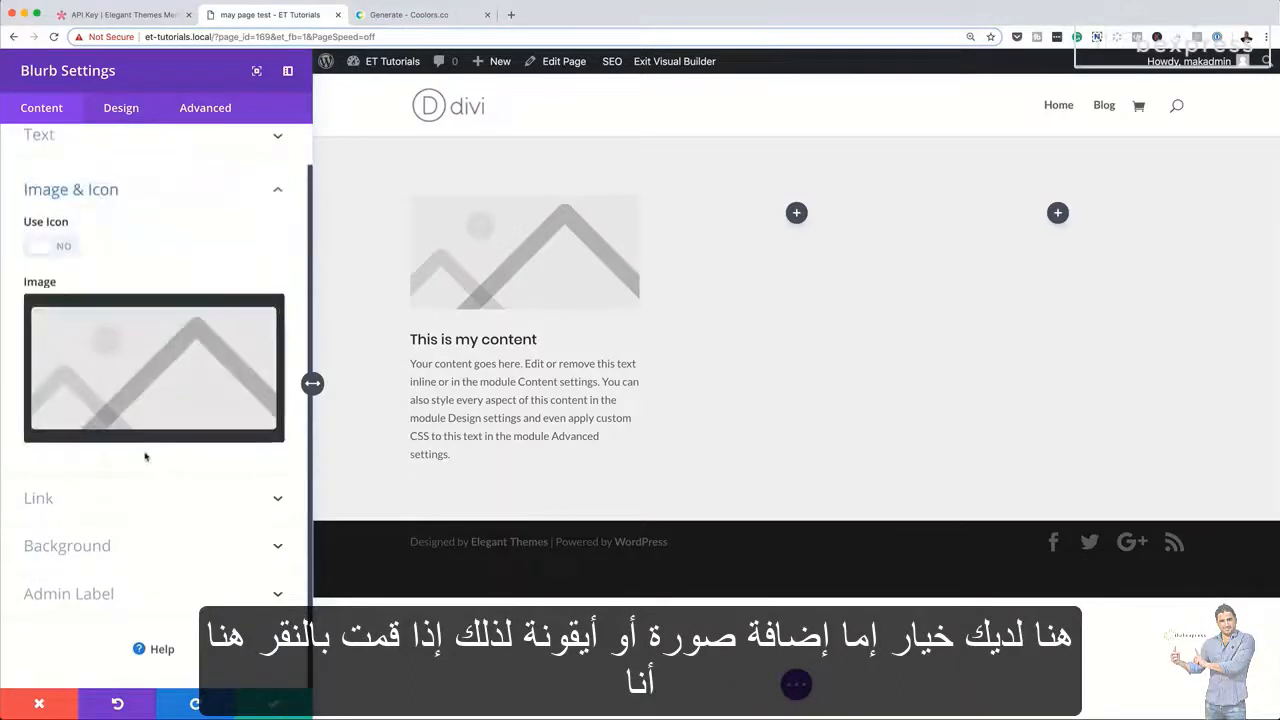
{"action": "left_click", "coordinate": [66, 247]}
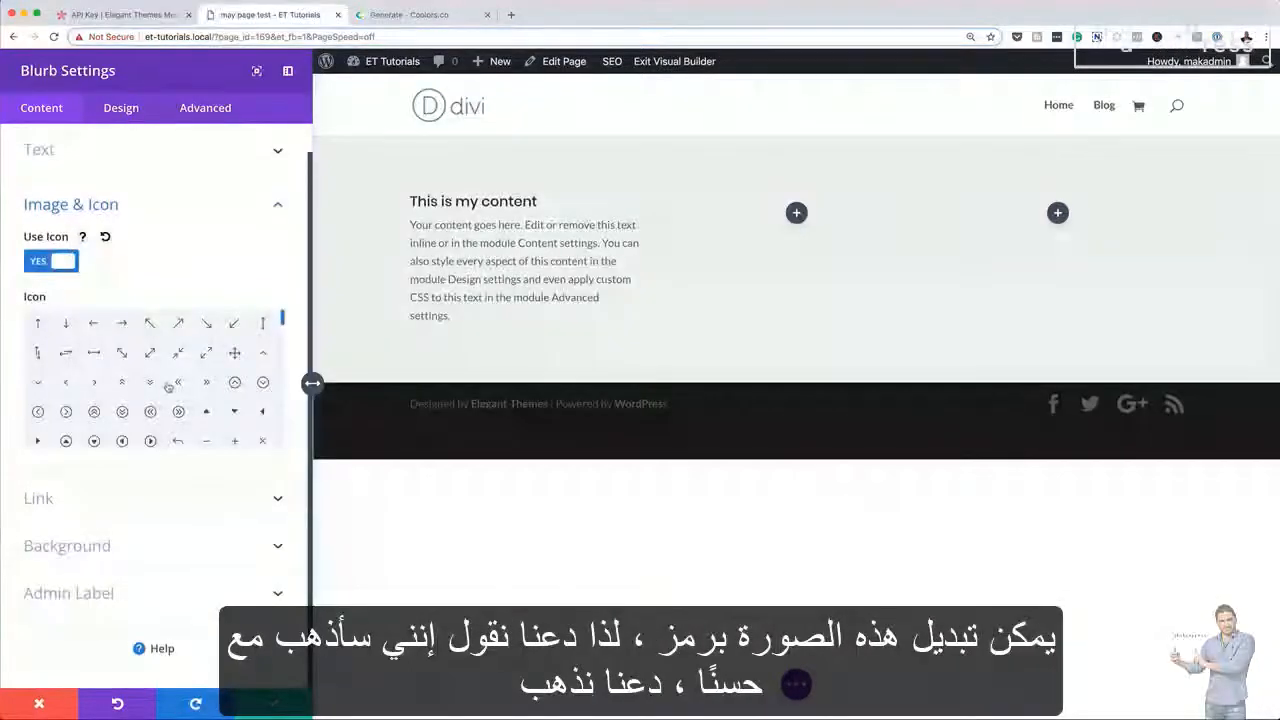
{"action": "scroll", "coordinate": [168, 398], "scroll_direction": "down", "scroll_amount": 1}
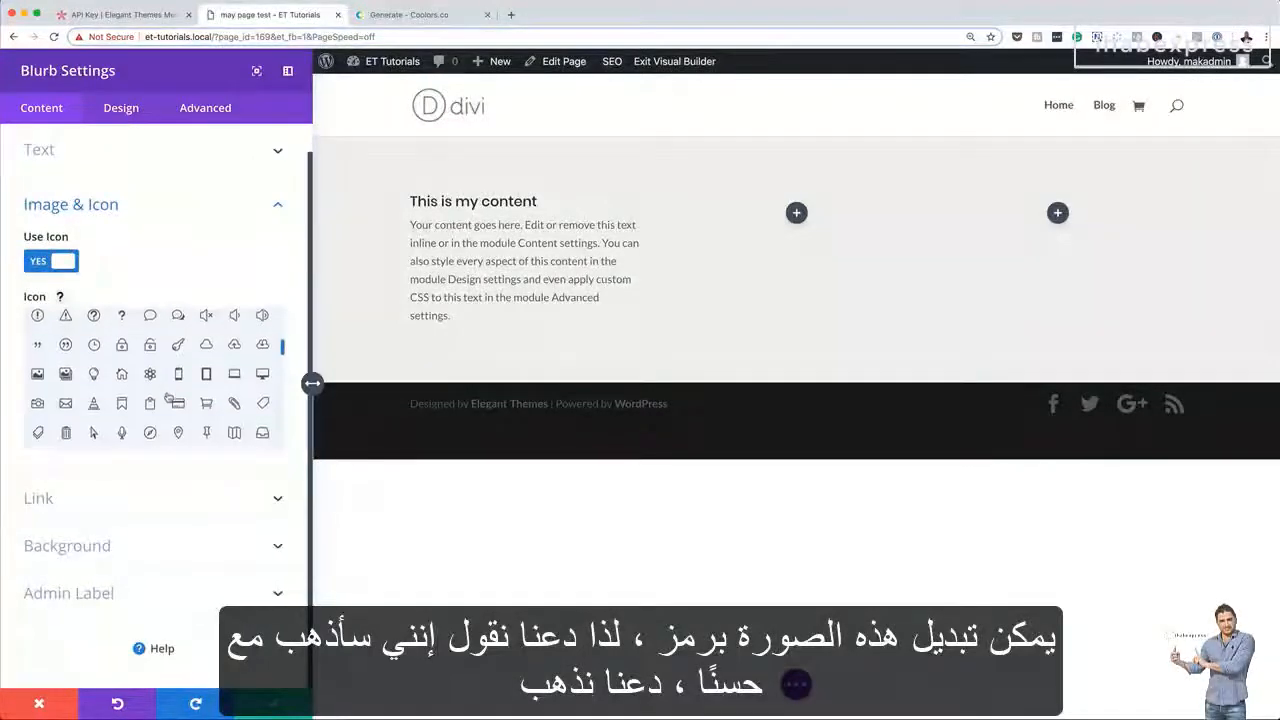
{"action": "scroll", "coordinate": [40, 378], "scroll_direction": "down", "scroll_amount": 1}
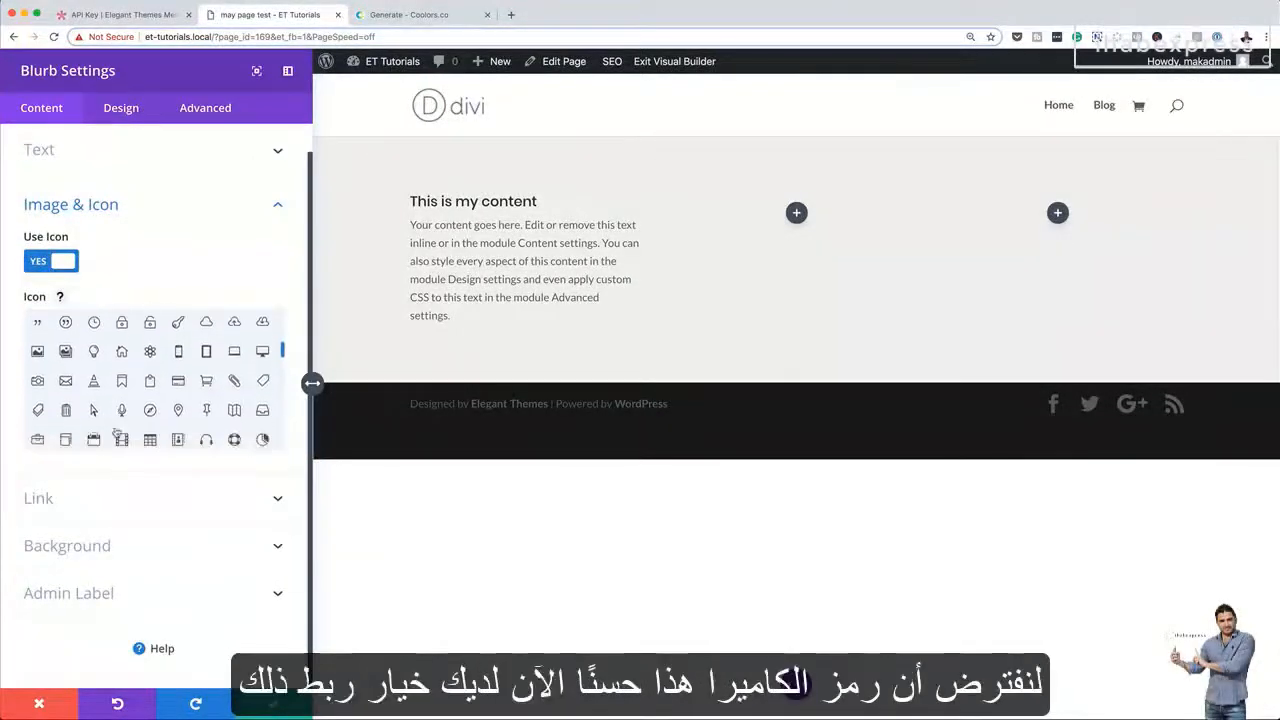
{"action": "left_click", "coordinate": [36, 381]}
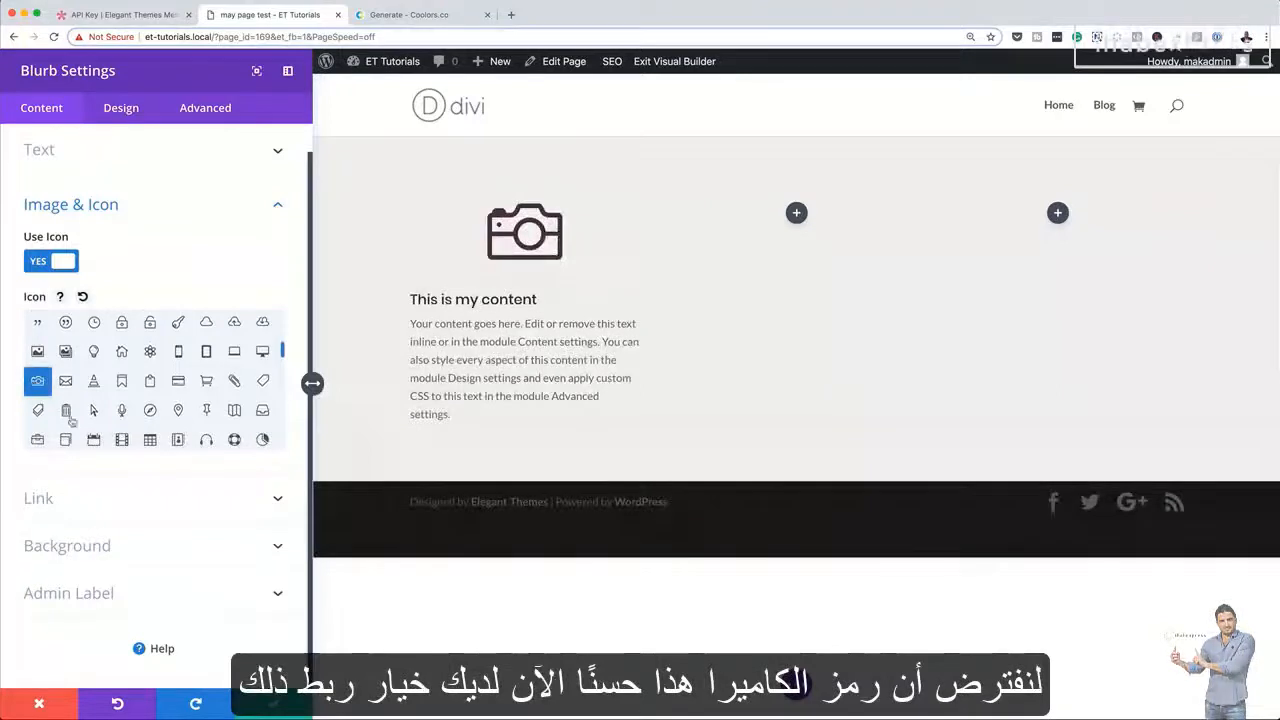
Change the color of the blurb's camera icon to the saved tan swatch
{"action": "left_click", "coordinate": [80, 503]}
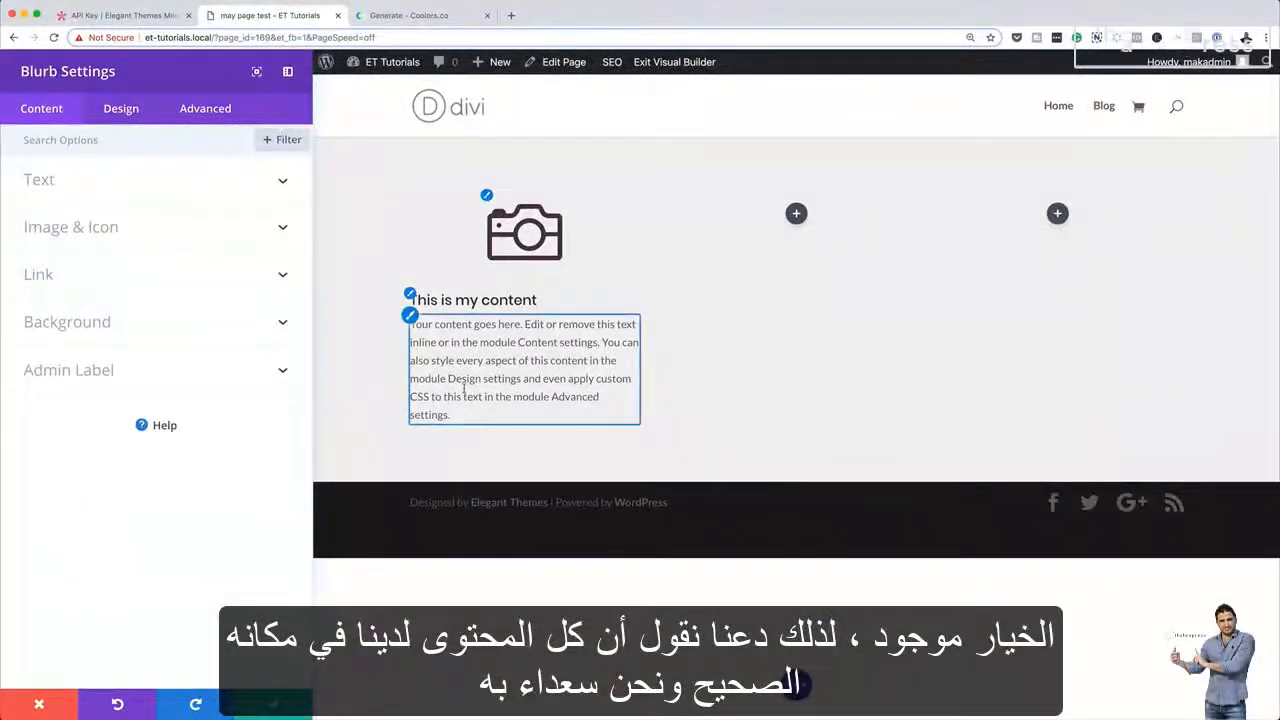
{"action": "left_click", "coordinate": [121, 108]}
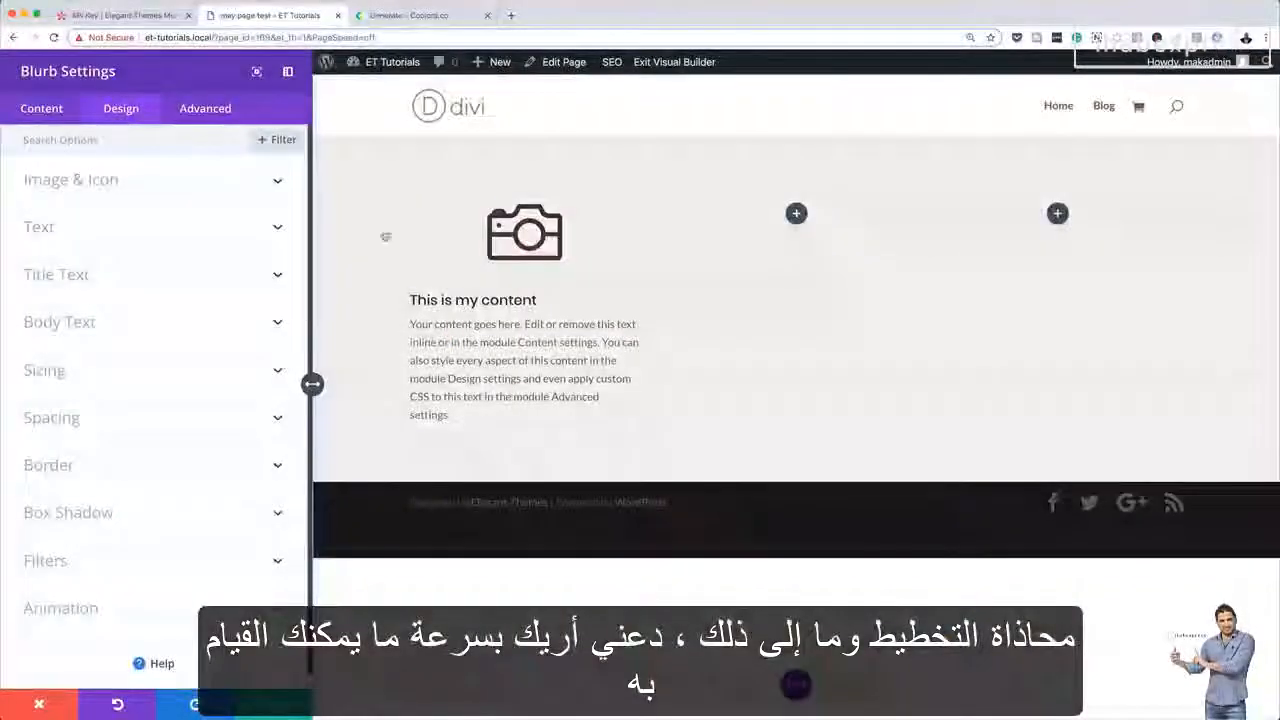
{"action": "mouse_move", "coordinate": [565, 240]}
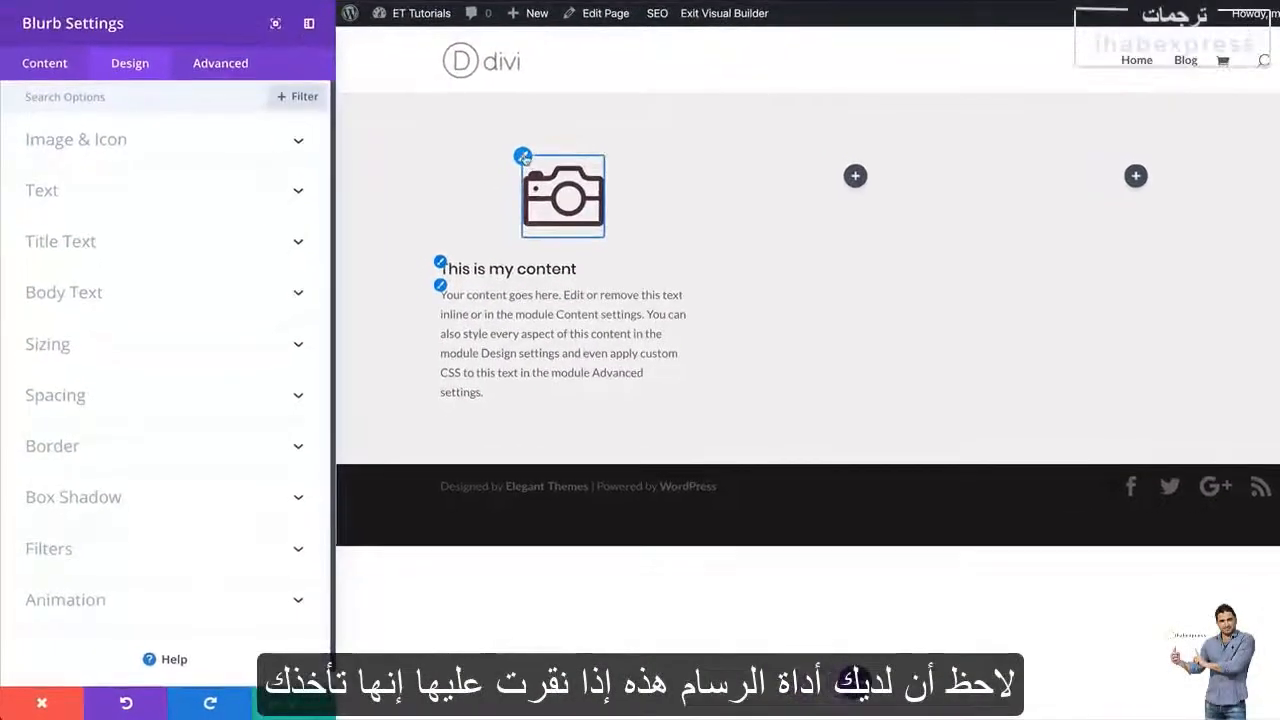
{"action": "left_click", "coordinate": [522, 157]}
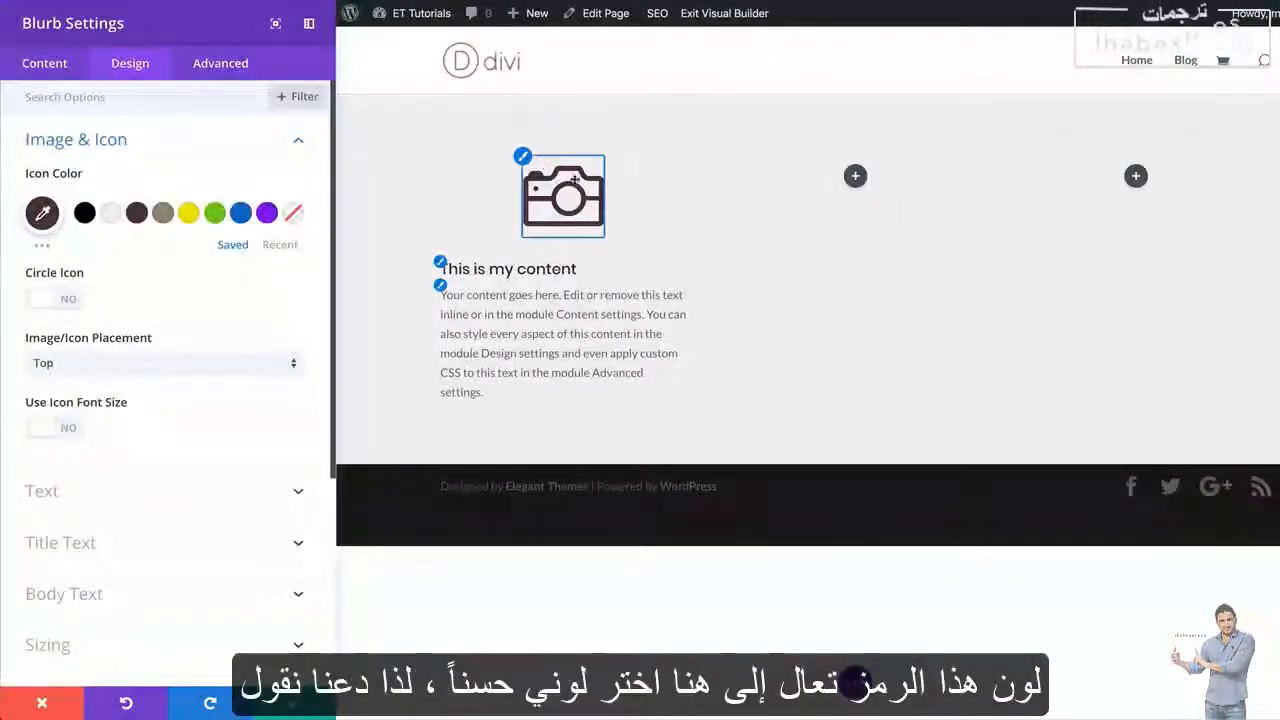
{"action": "left_click", "coordinate": [162, 215]}
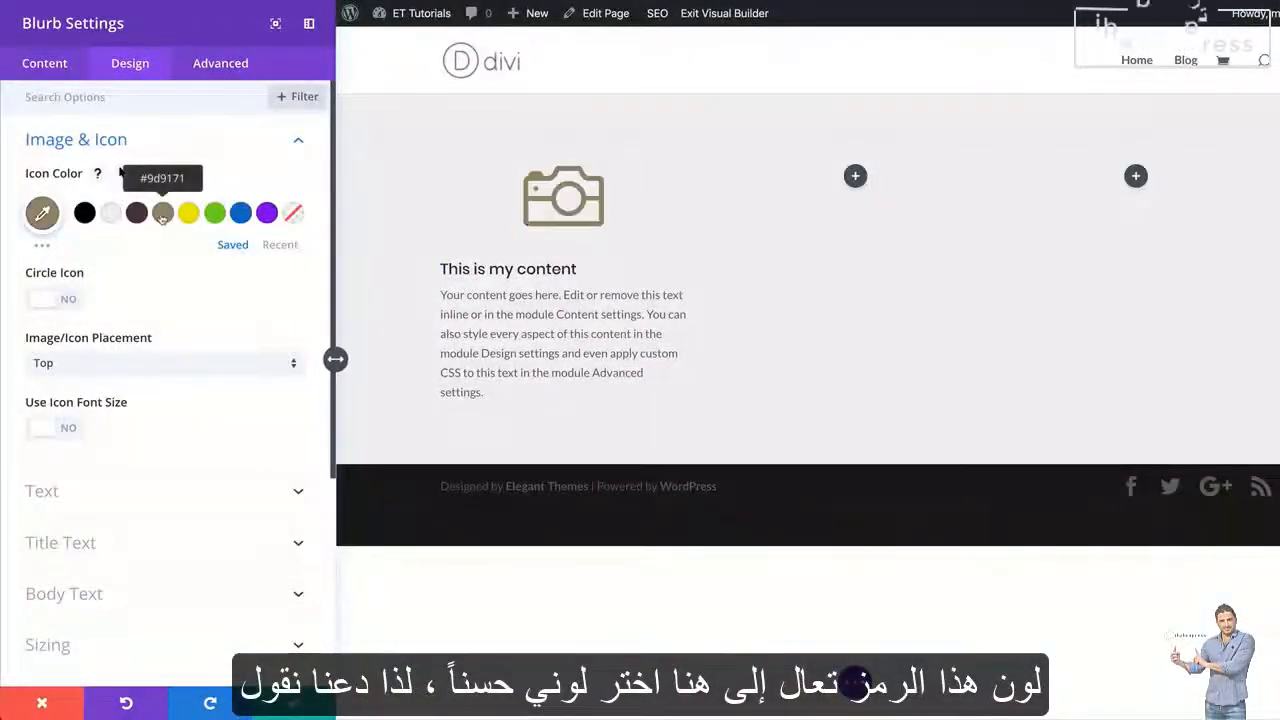
Style the blurb's title as centered, Bold text with a size of 23px
{"action": "left_click", "coordinate": [441, 264]}
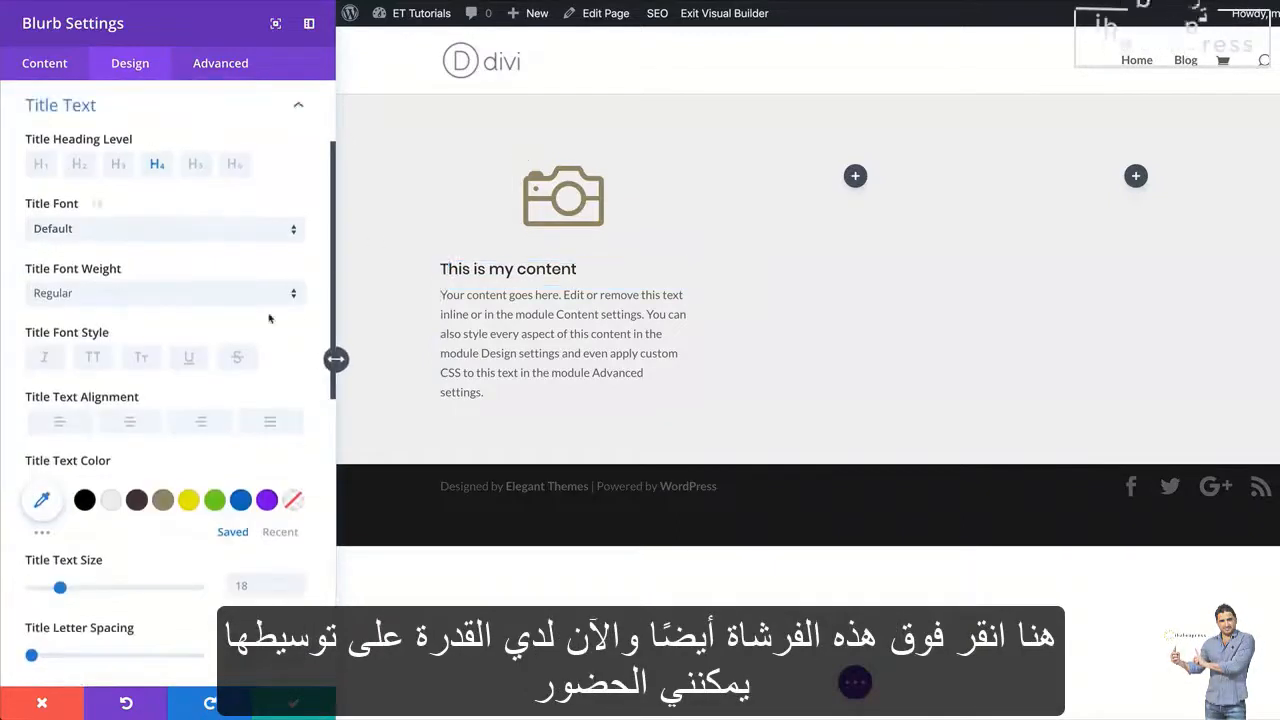
{"action": "left_click", "coordinate": [134, 422]}
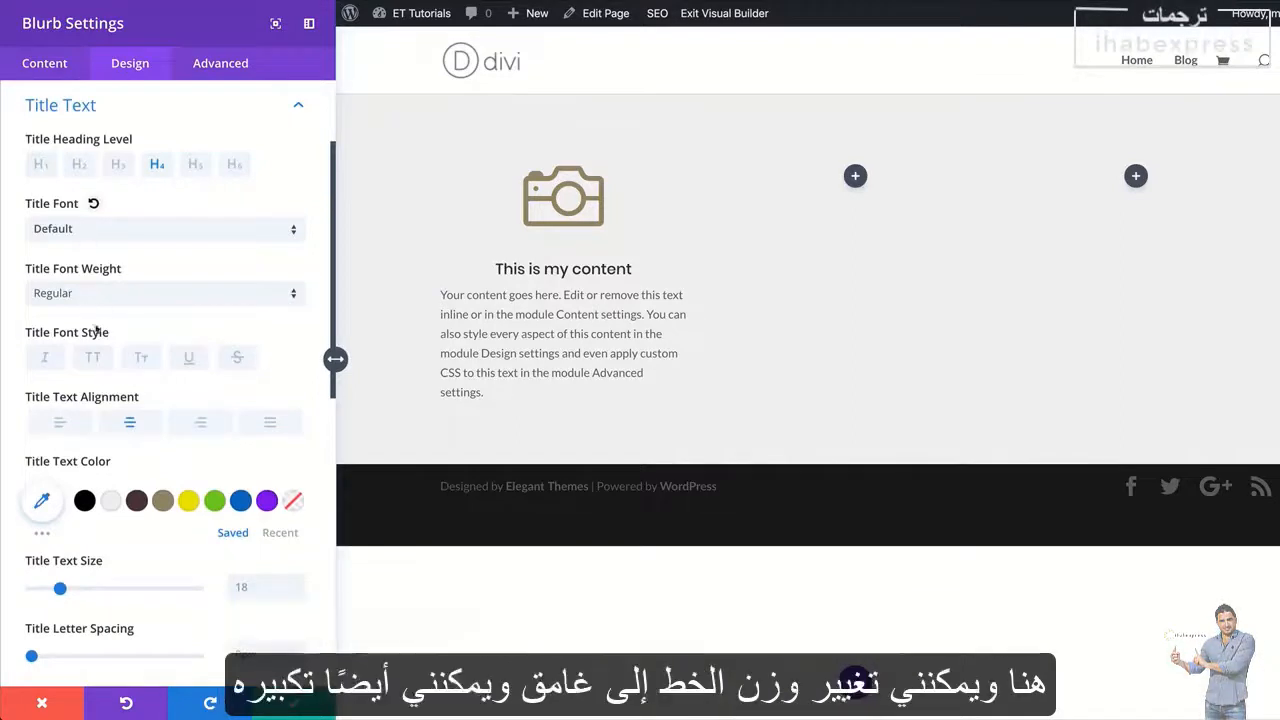
{"action": "left_click", "coordinate": [95, 296]}
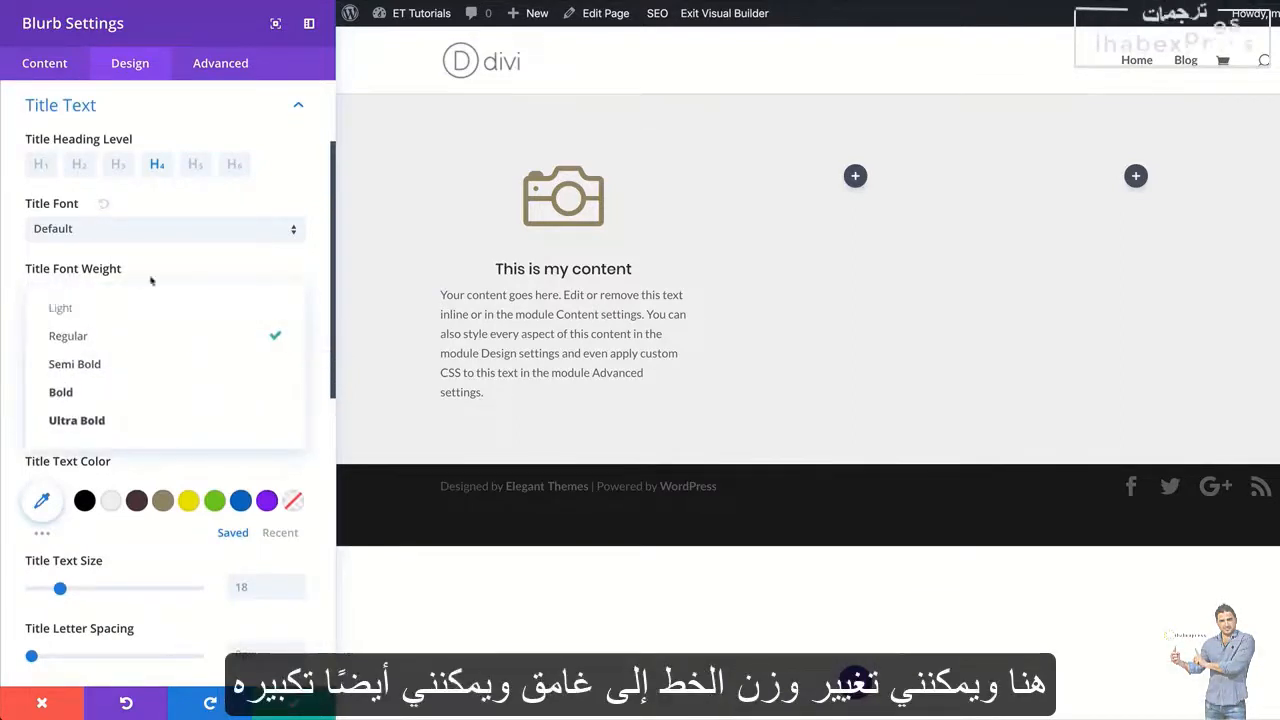
{"action": "left_click", "coordinate": [98, 392]}
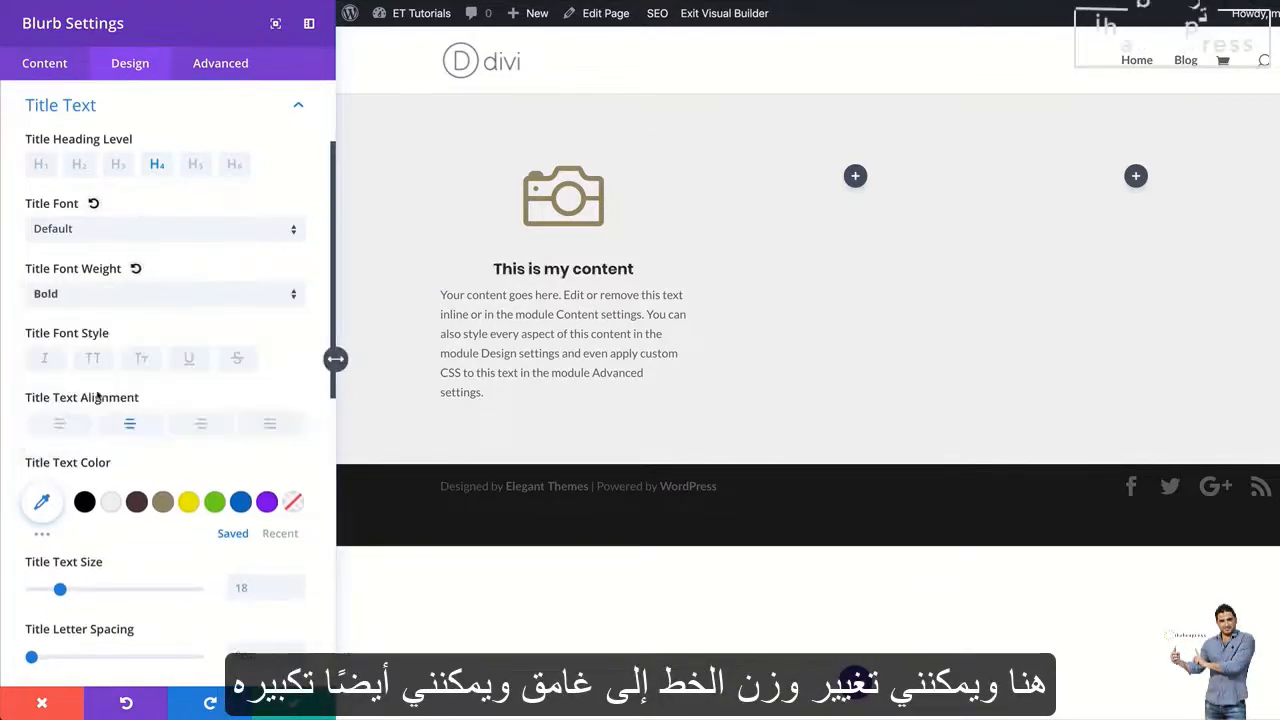
{"action": "left_click_drag", "start_coordinate": [60, 590], "coordinate": [67, 593]}
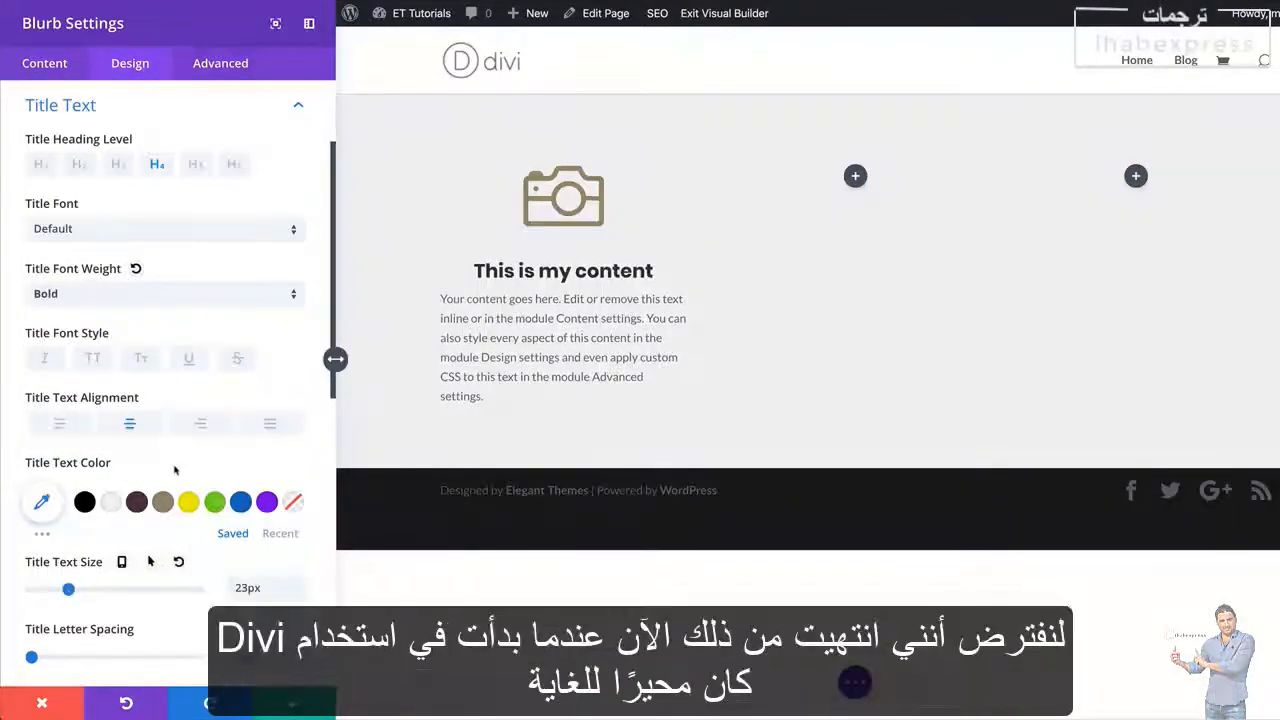
Style the blurb's body text as centered, Semi Bold text in the saved dark color #533745
{"action": "scroll", "coordinate": [67, 593], "scroll_direction": "down", "scroll_amount": 2}
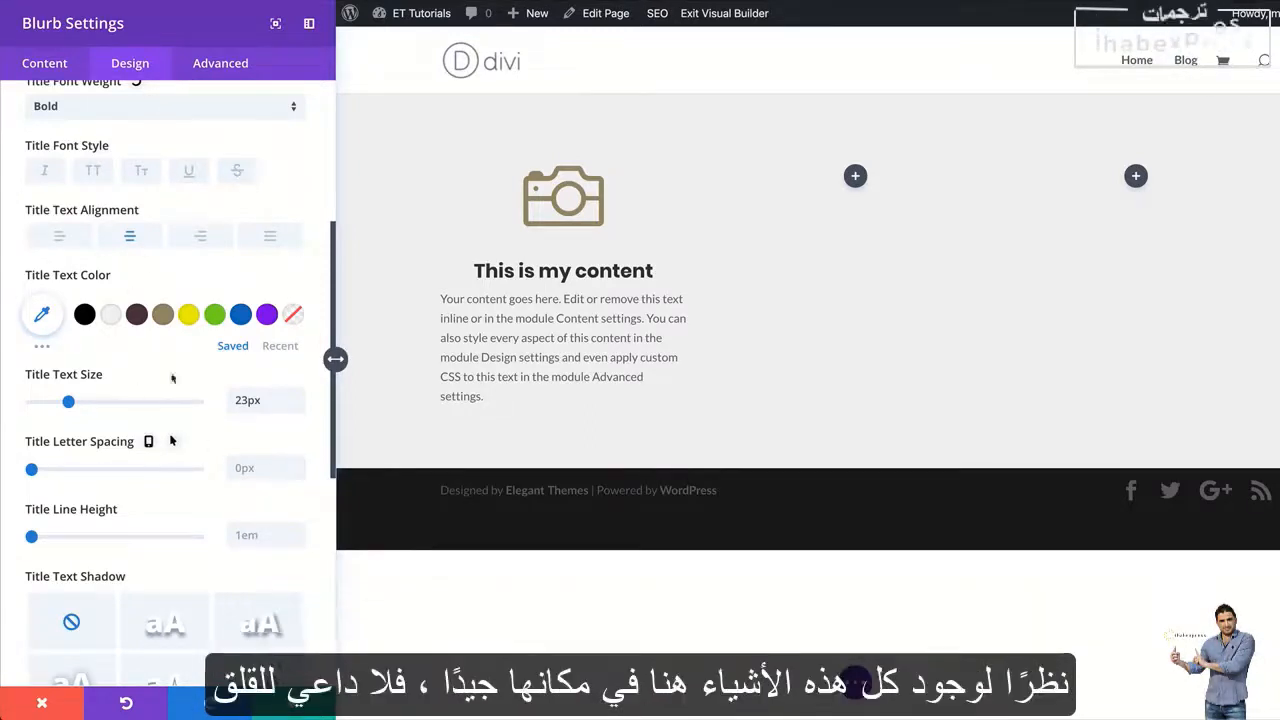
{"action": "scroll", "coordinate": [164, 503], "scroll_direction": "down", "scroll_amount": 5}
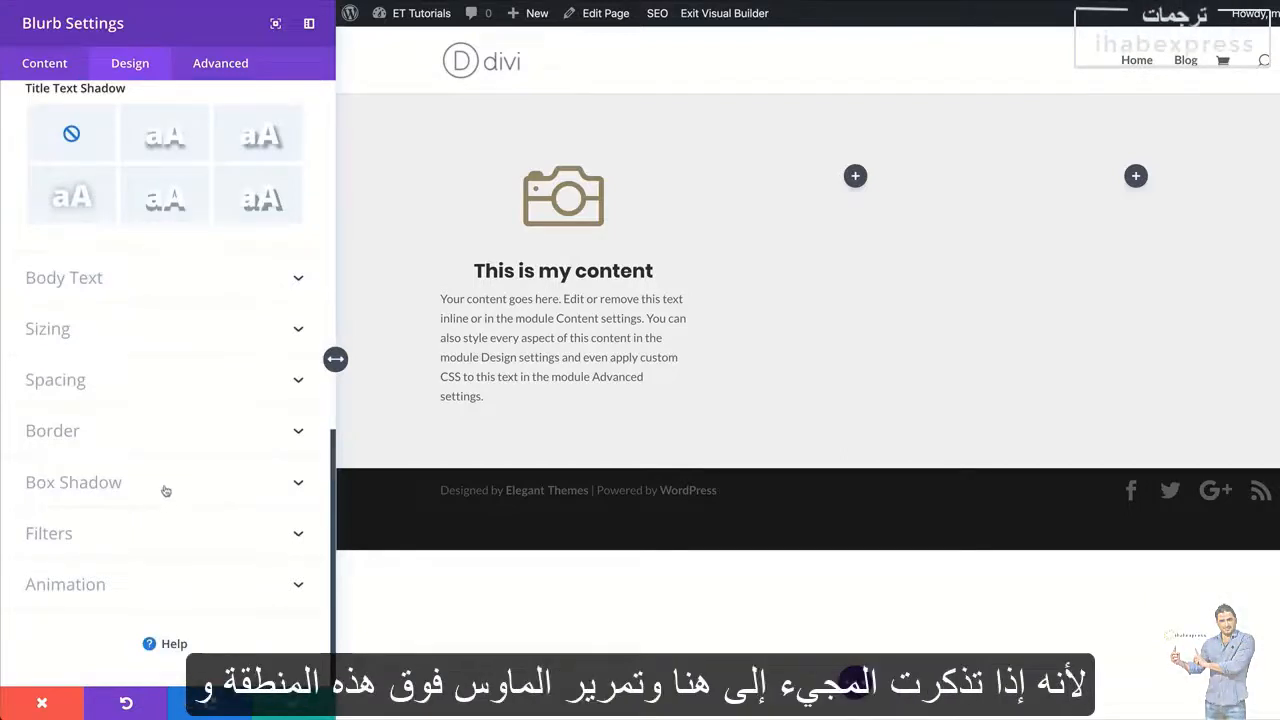
{"action": "mouse_move", "coordinate": [477, 320]}
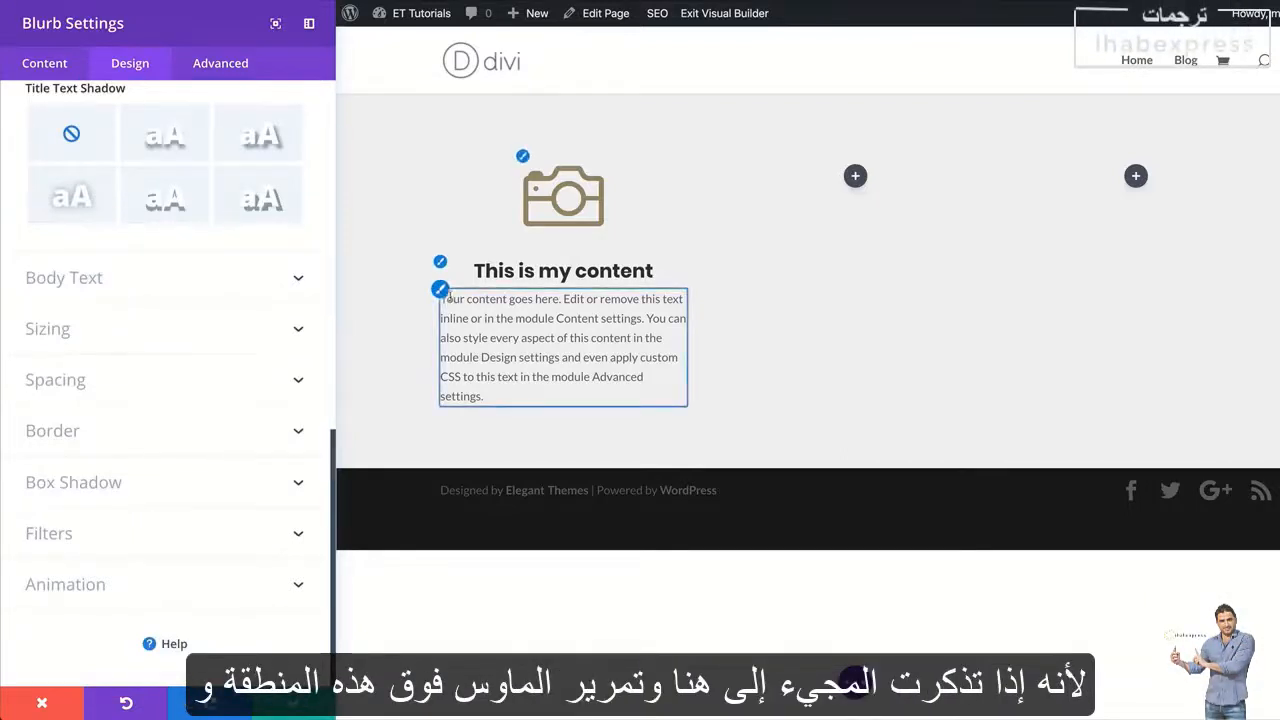
{"action": "left_click", "coordinate": [441, 291]}
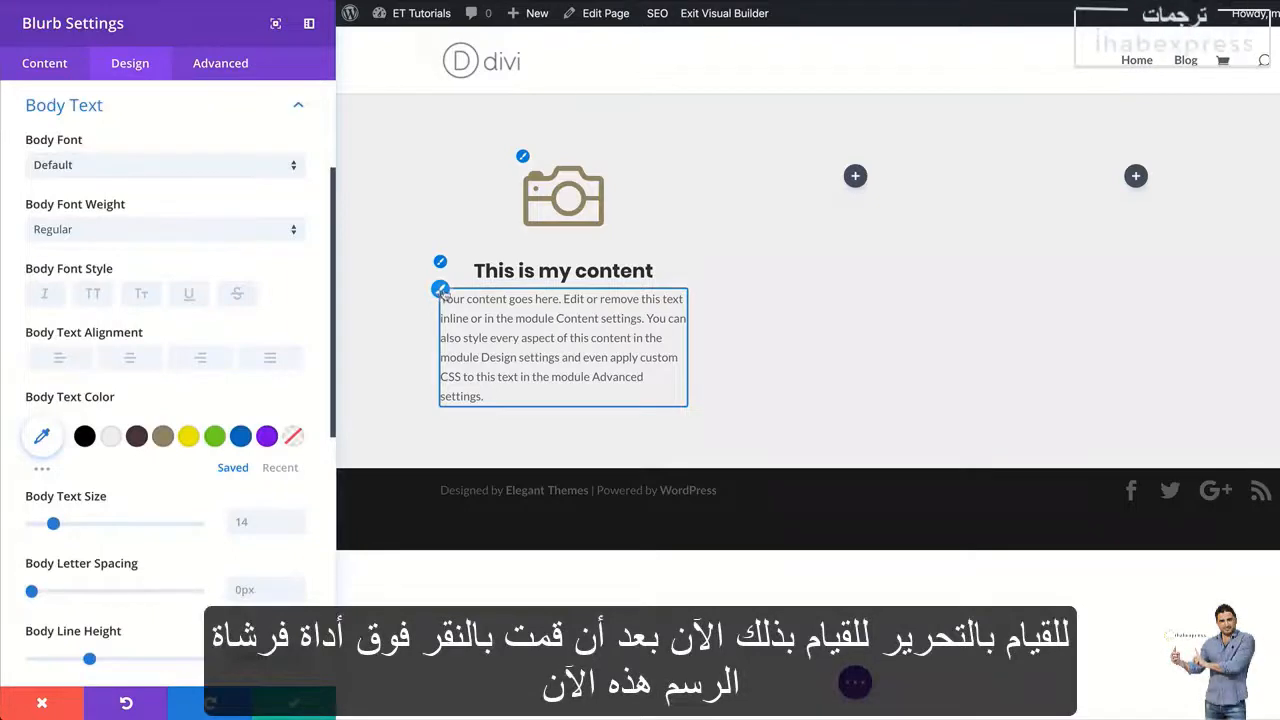
{"action": "left_click", "coordinate": [131, 360]}
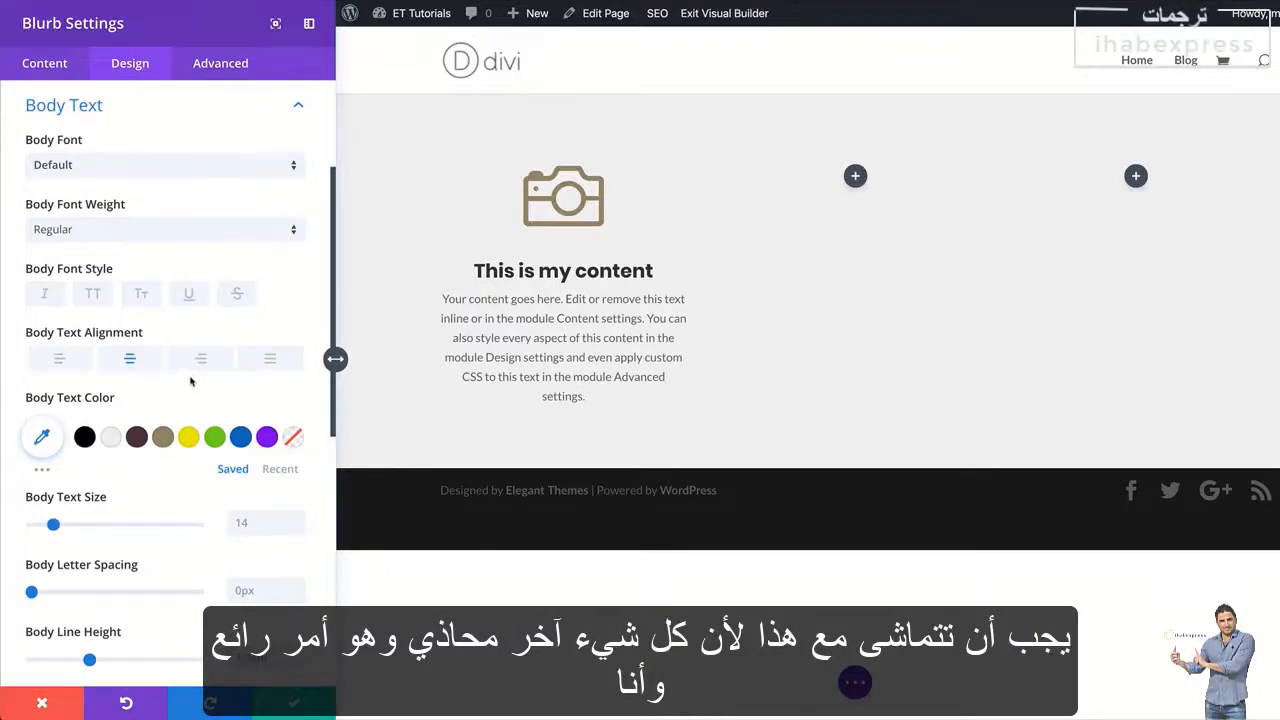
{"action": "left_click", "coordinate": [139, 439]}
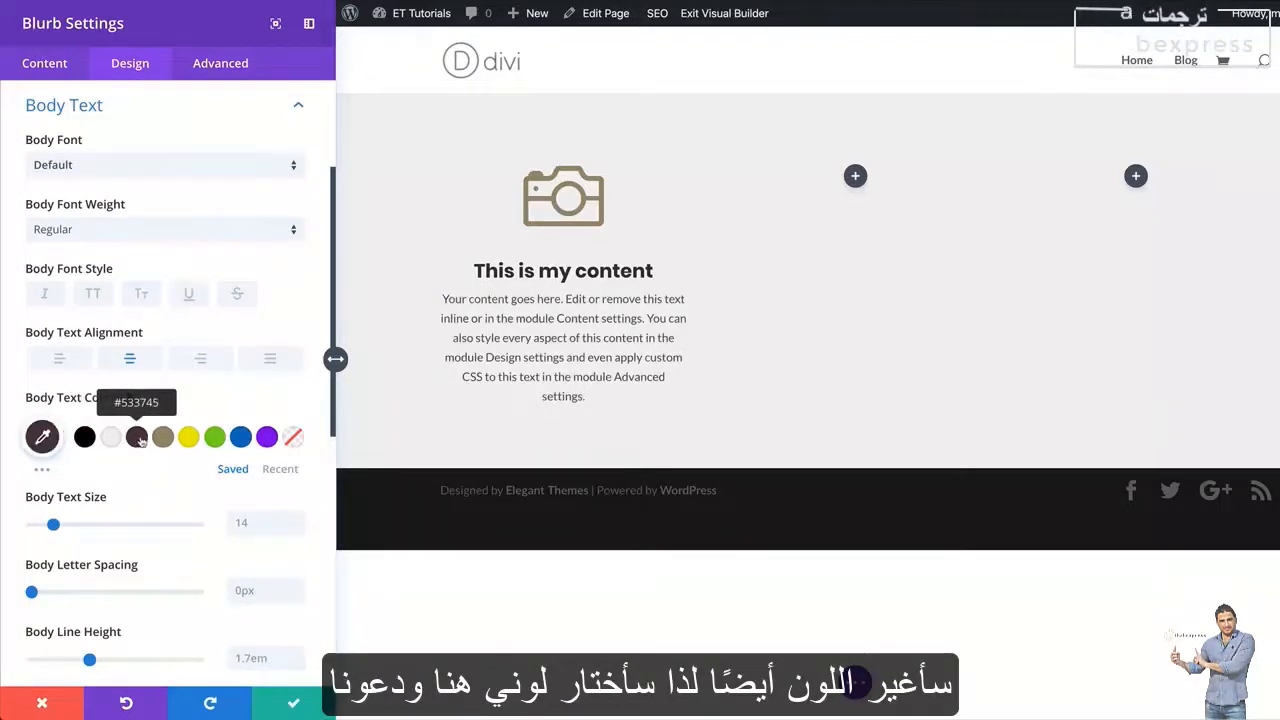
{"action": "left_click", "coordinate": [129, 232]}
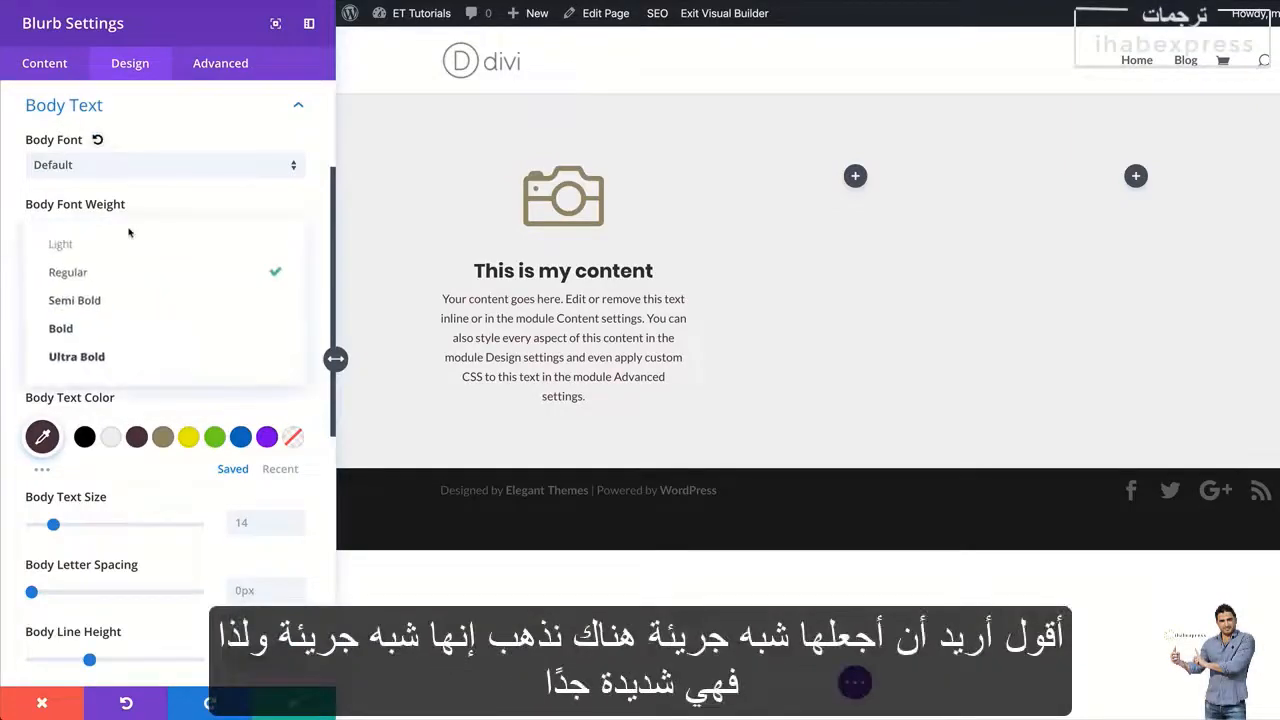
{"action": "left_click", "coordinate": [130, 308]}
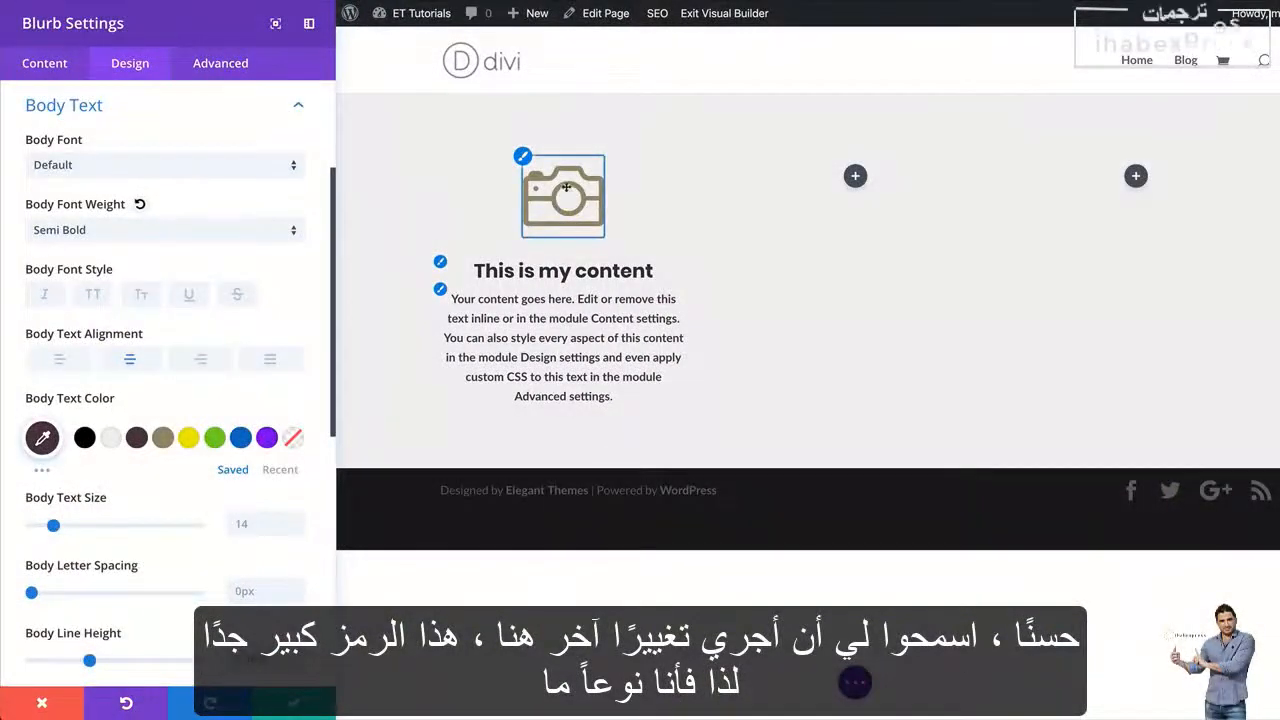
Enable a custom icon font size of 60px for the blurb's camera icon and save the module settings
{"action": "left_click", "coordinate": [522, 157]}
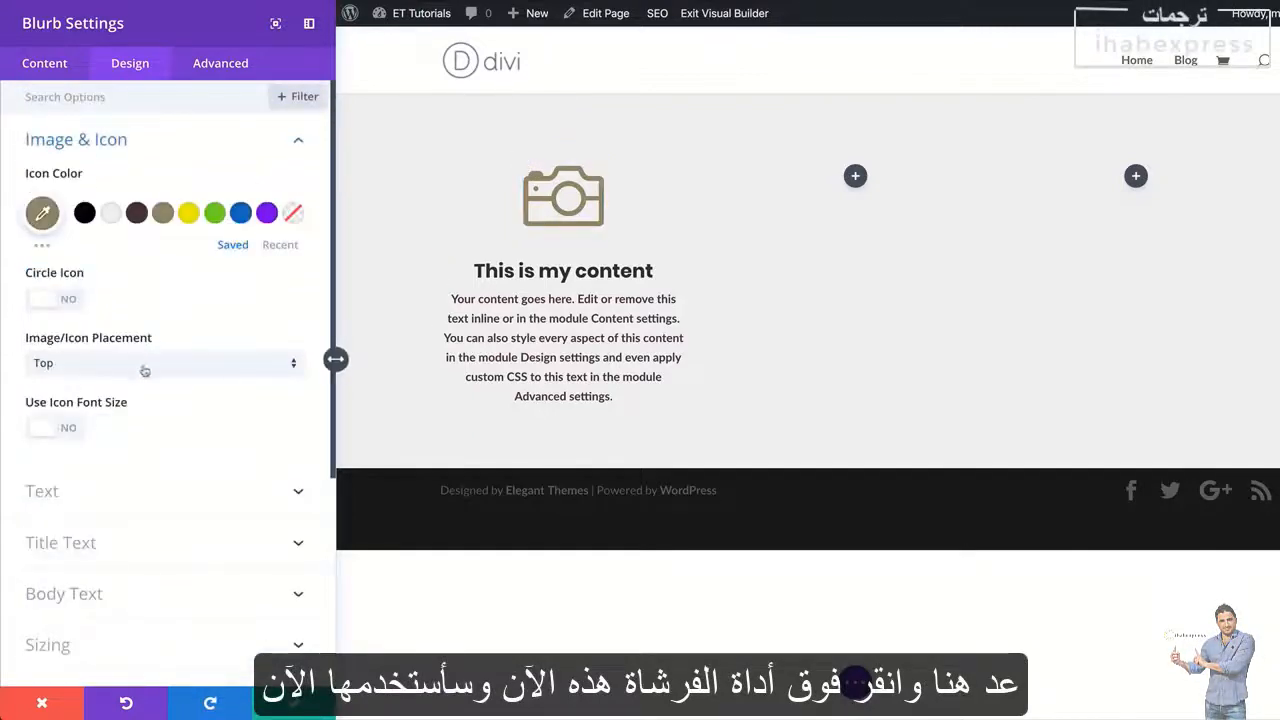
{"action": "left_click", "coordinate": [76, 430]}
{"action": "left_click_drag", "start_coordinate": [164, 497], "coordinate": [114, 496]}
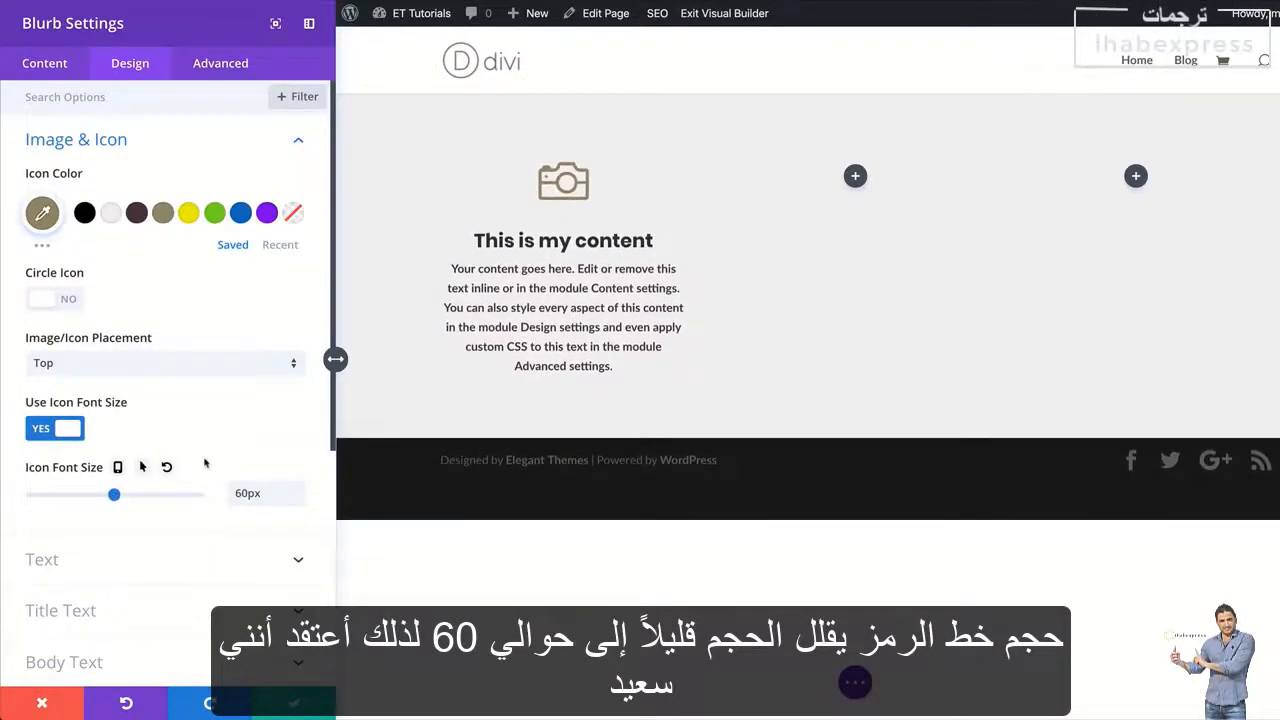
{"action": "left_click", "coordinate": [294, 704]}
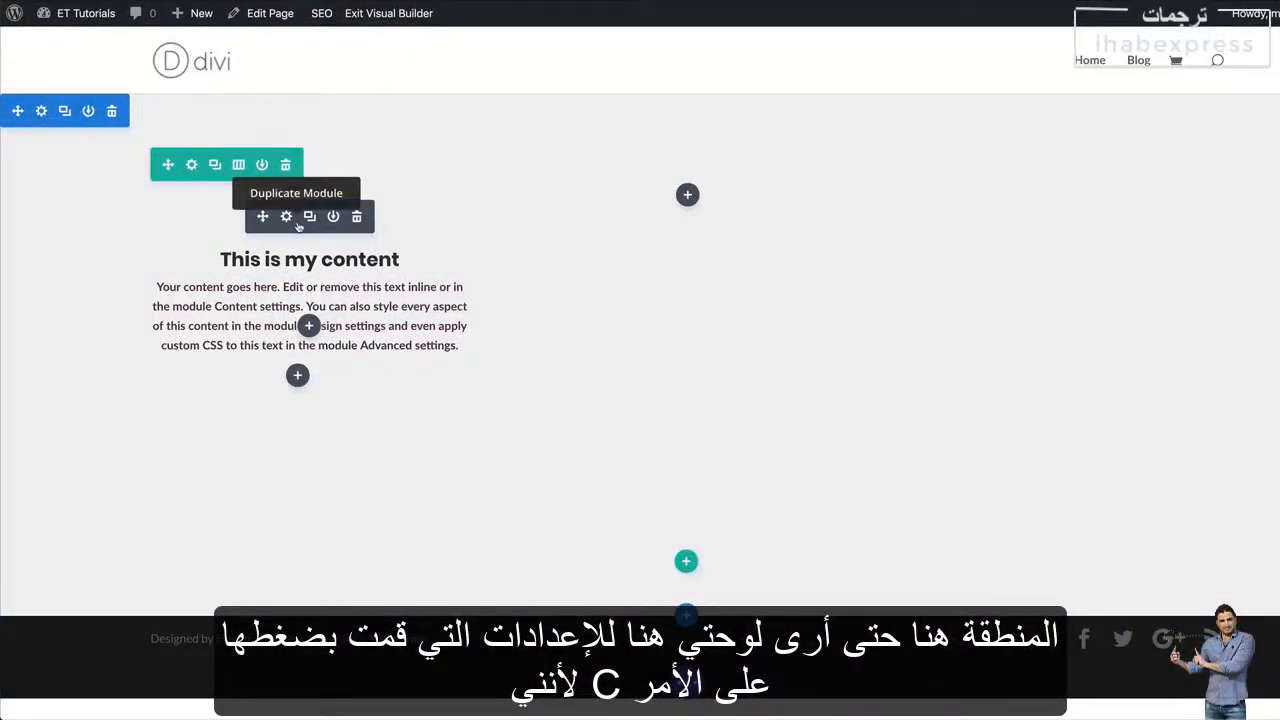
Copy the blurb into the row's second column, change the copy's icon to the hard drive, and save it
{"action": "key", "text": "super+v"}
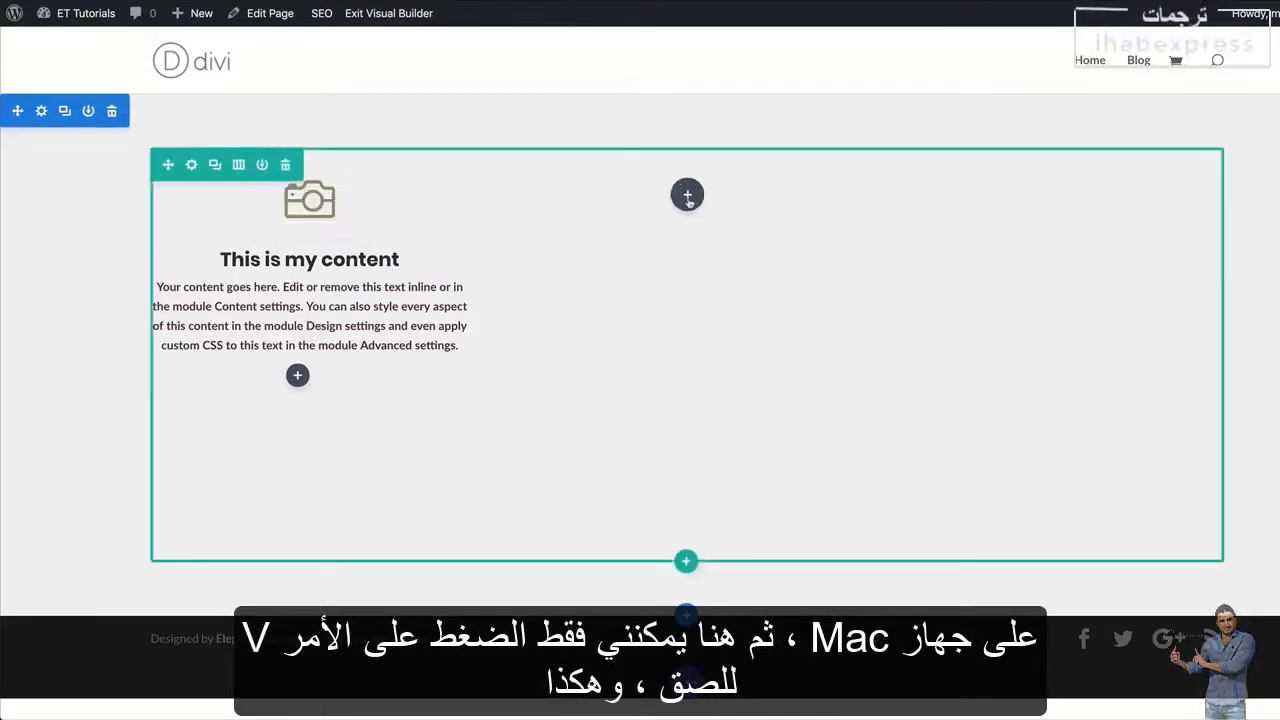
{"action": "key", "text": "super+v"}
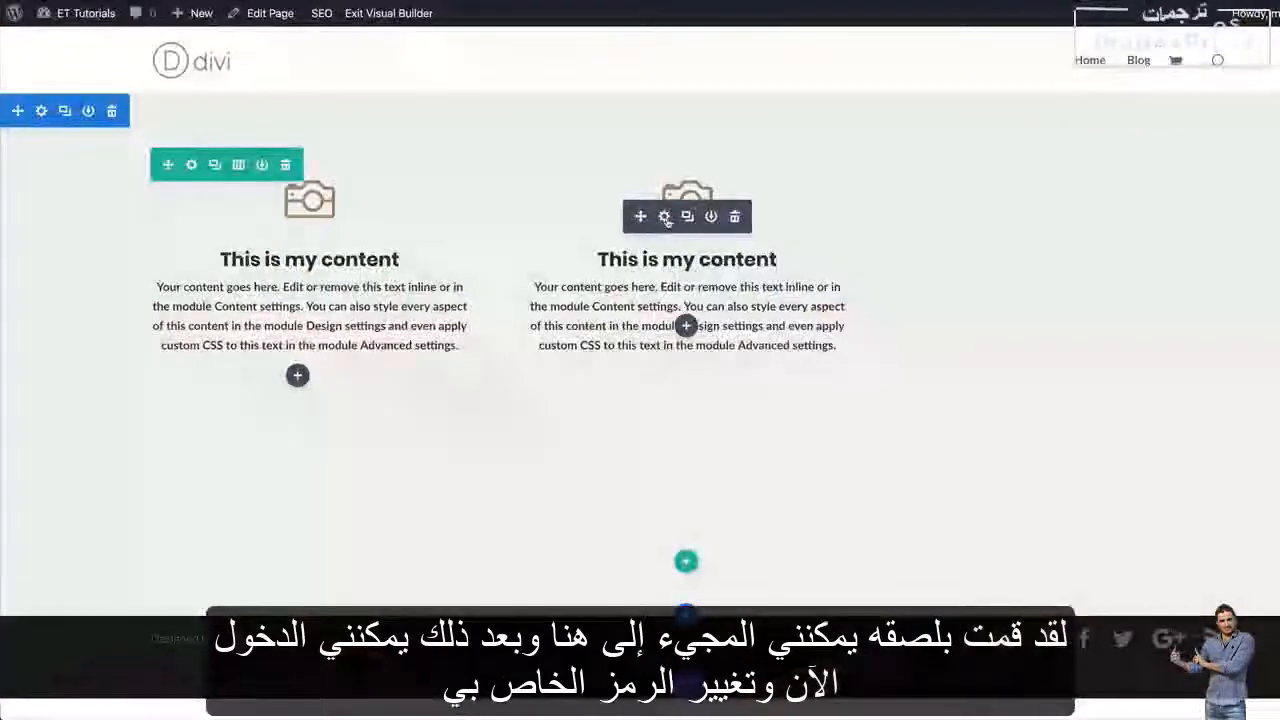
{"action": "left_click", "coordinate": [666, 215]}
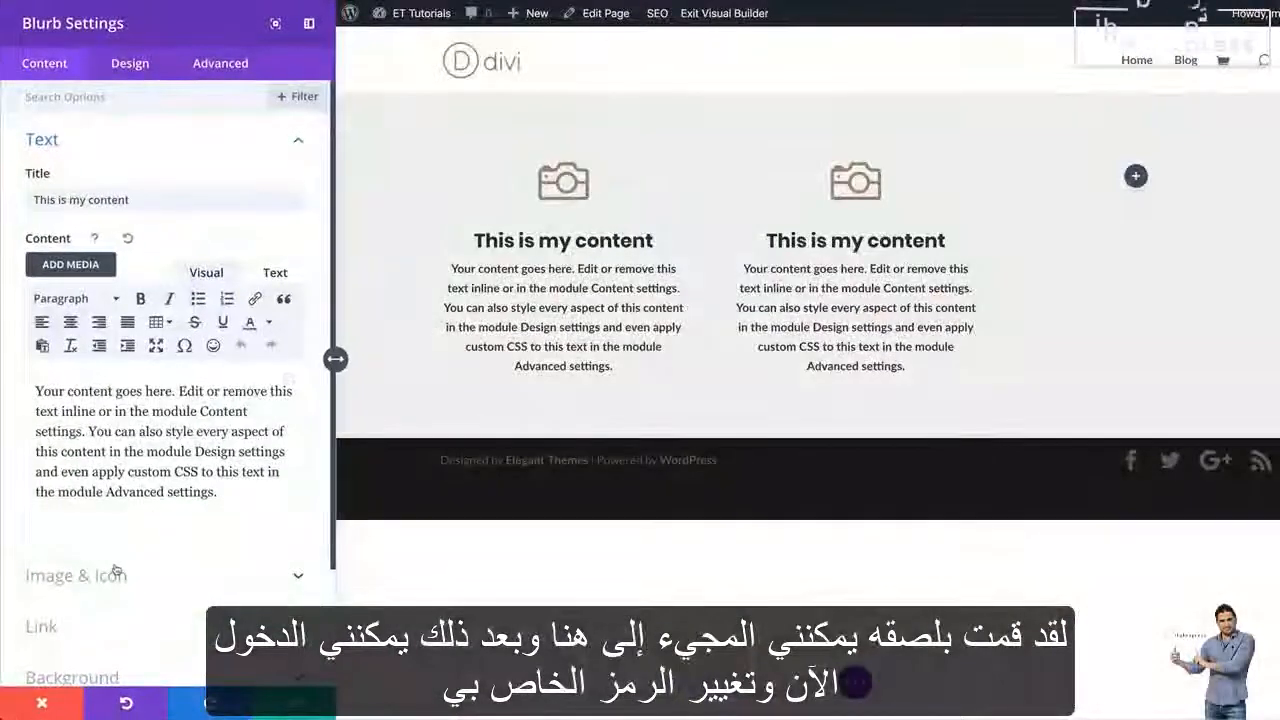
{"action": "scroll", "coordinate": [114, 570], "scroll_direction": "down", "scroll_amount": 1}
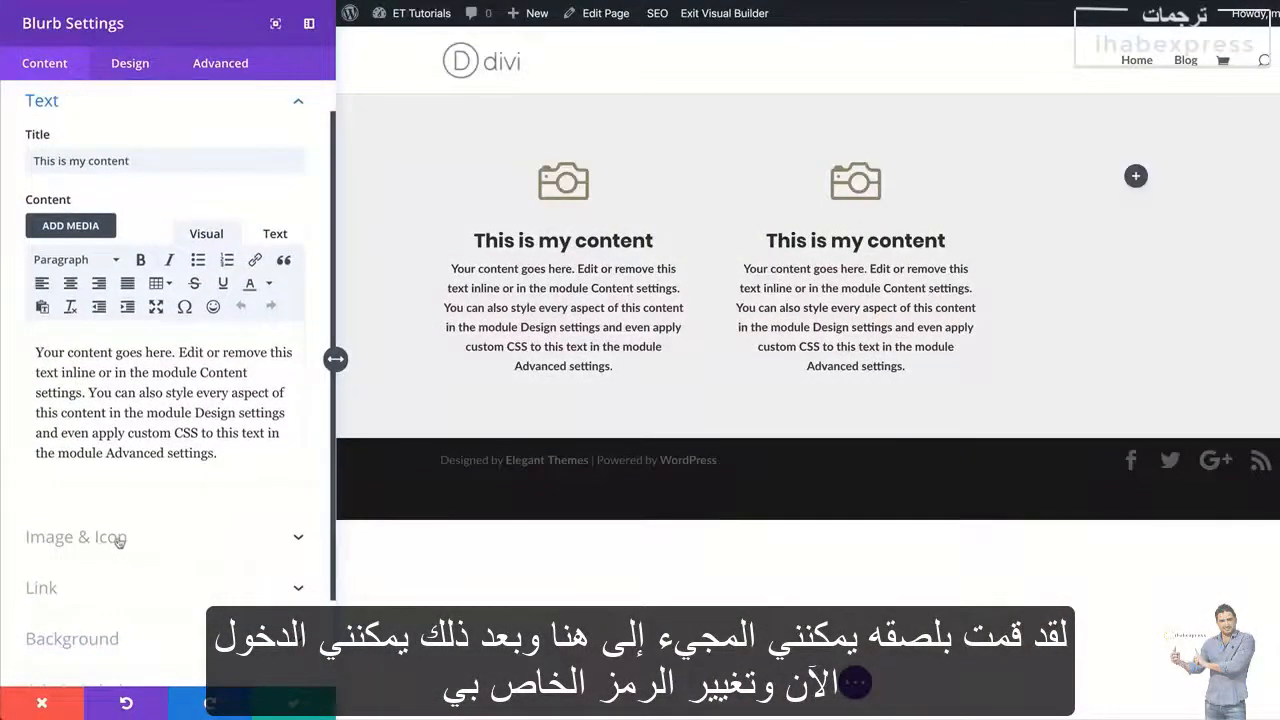
{"action": "left_click", "coordinate": [119, 541]}
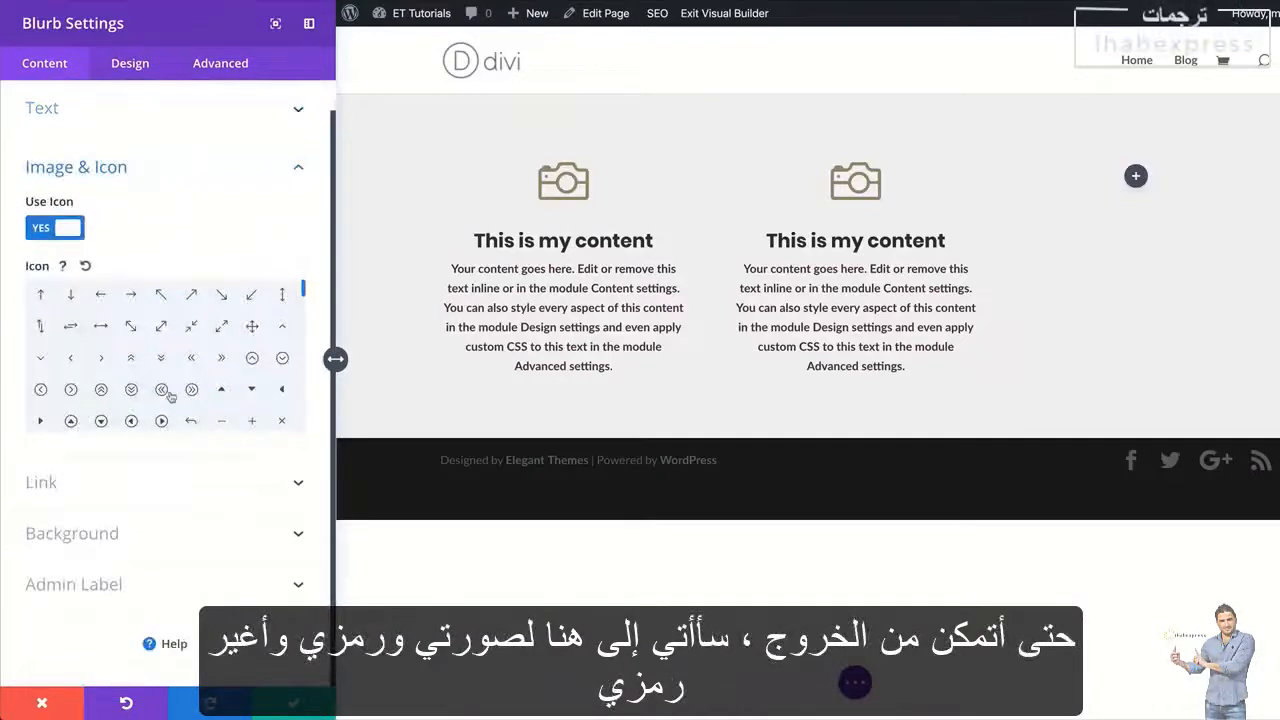
{"action": "scroll", "coordinate": [170, 396], "scroll_direction": "down", "scroll_amount": 5}
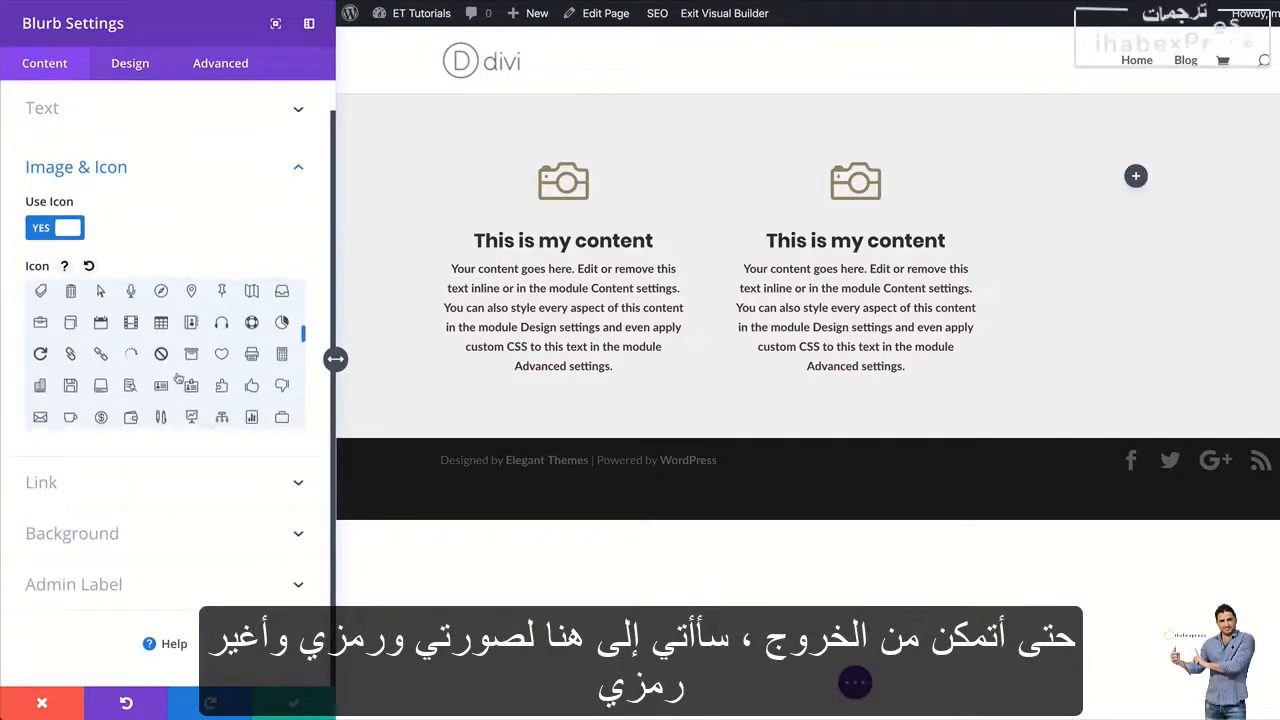
{"action": "left_click", "coordinate": [101, 386]}
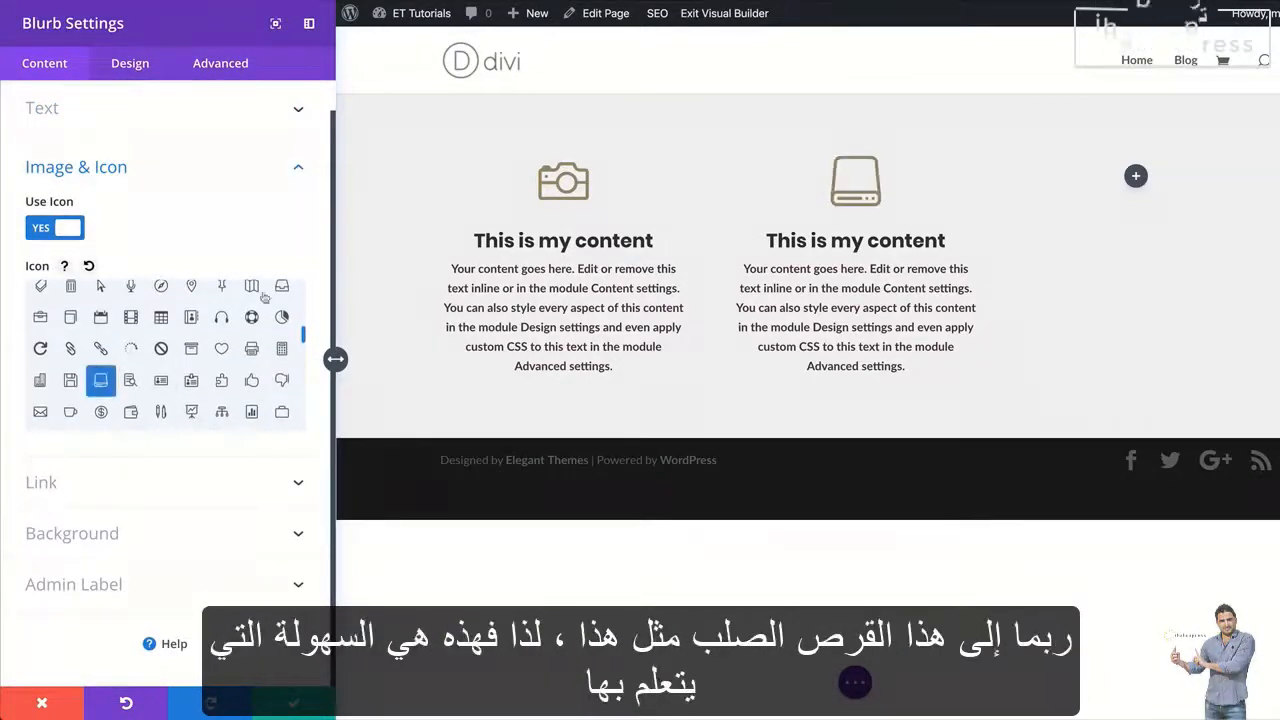
{"action": "left_click", "coordinate": [294, 703]}
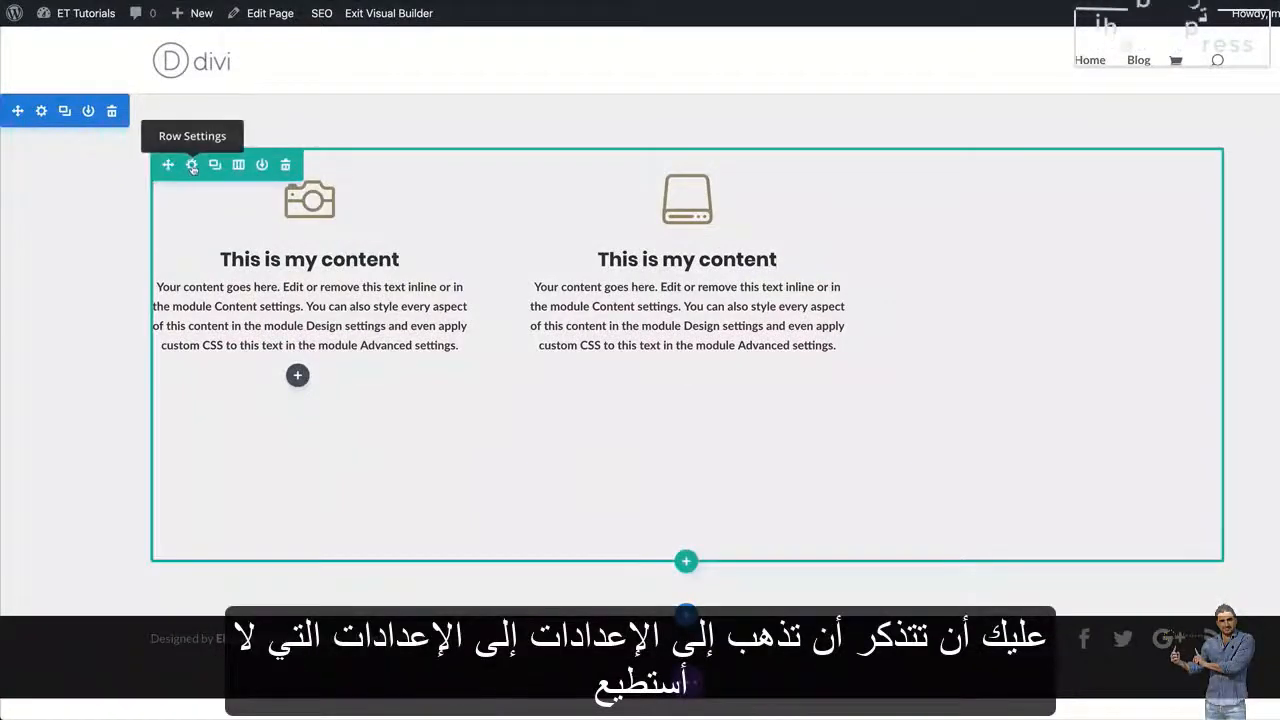
Make the three-column row fullwidth in its sizing settings
{"action": "left_click", "coordinate": [192, 165]}
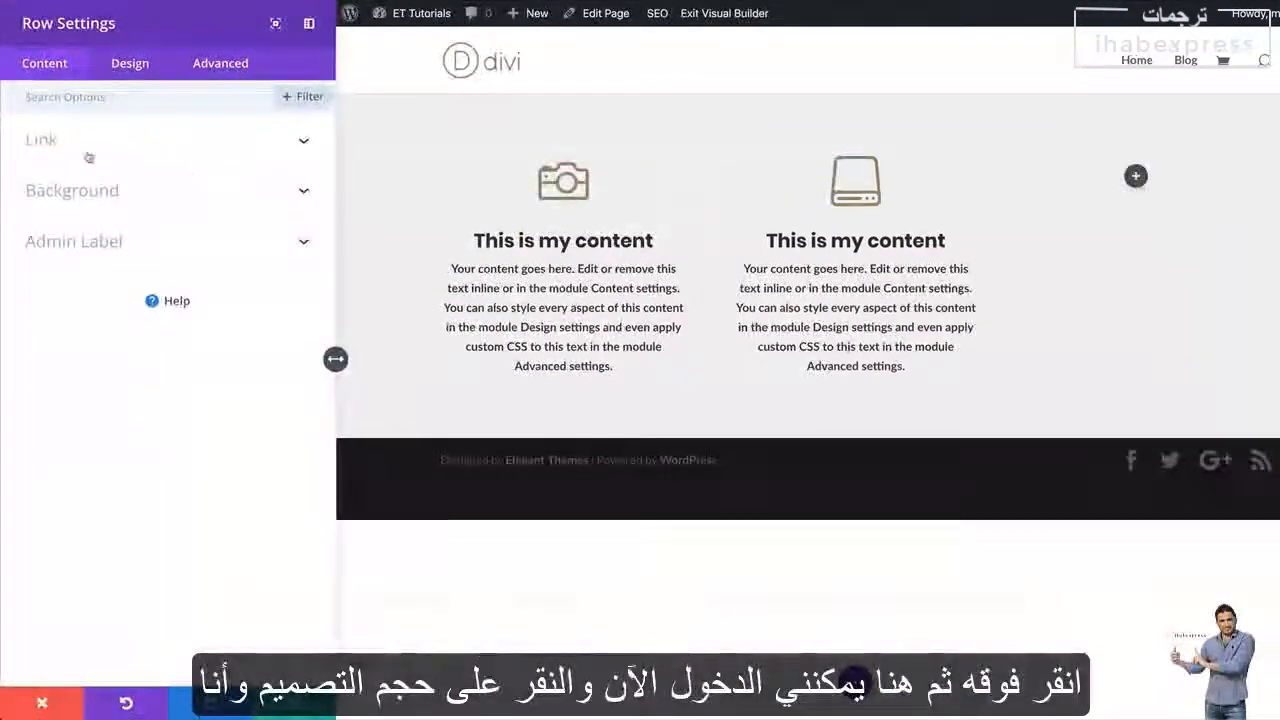
{"action": "left_click", "coordinate": [132, 63]}
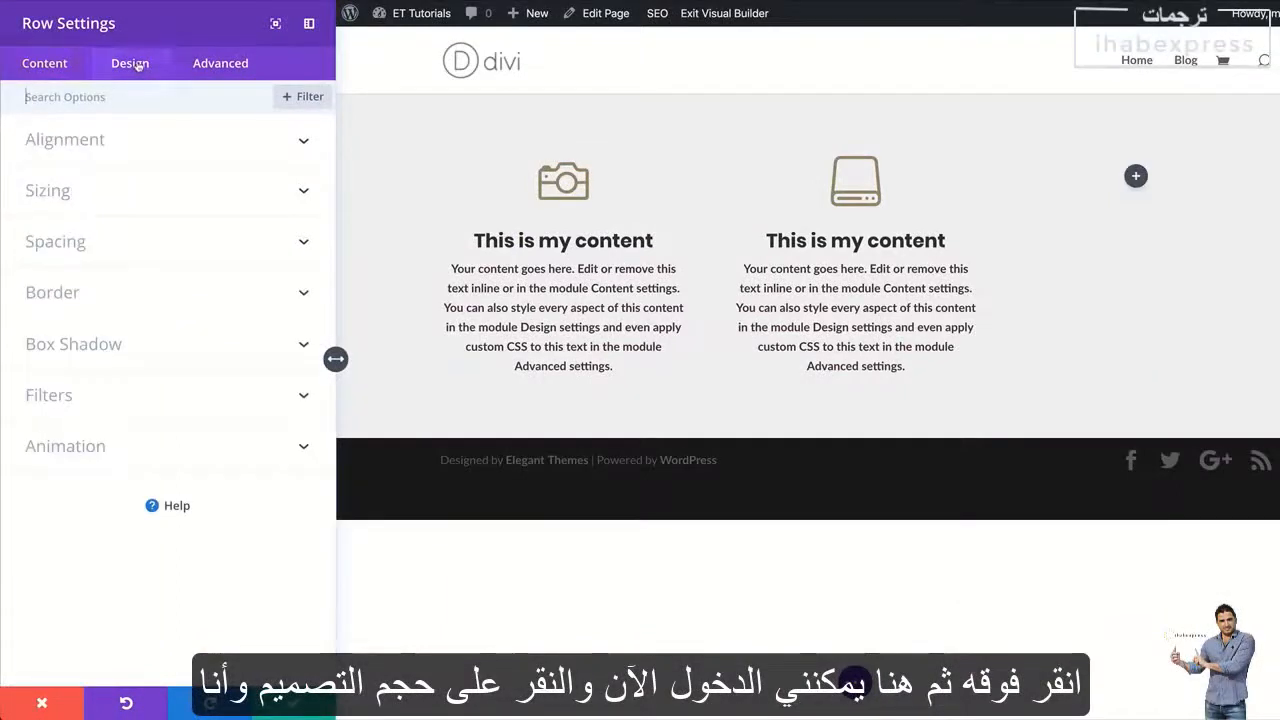
{"action": "left_click", "coordinate": [73, 195]}
{"action": "left_click", "coordinate": [72, 167]}
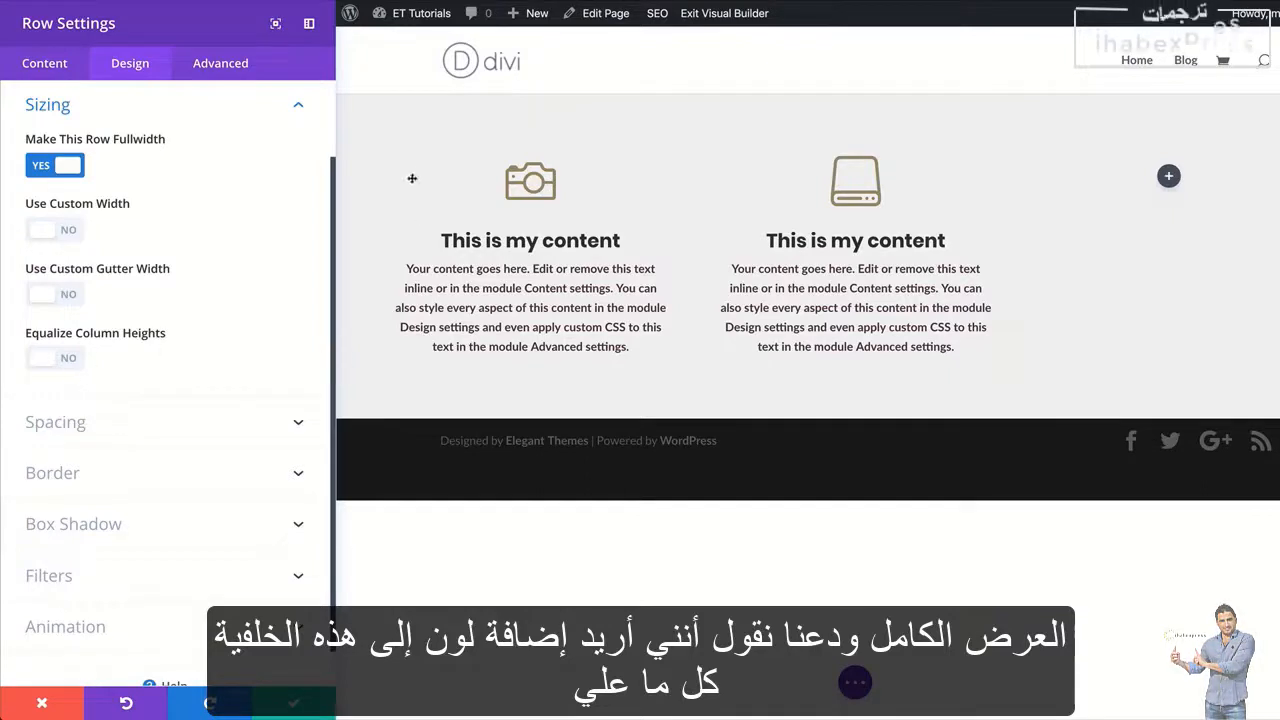
Add the saved dark color #533745 as the background of the whole row
{"action": "left_click", "coordinate": [44, 63]}
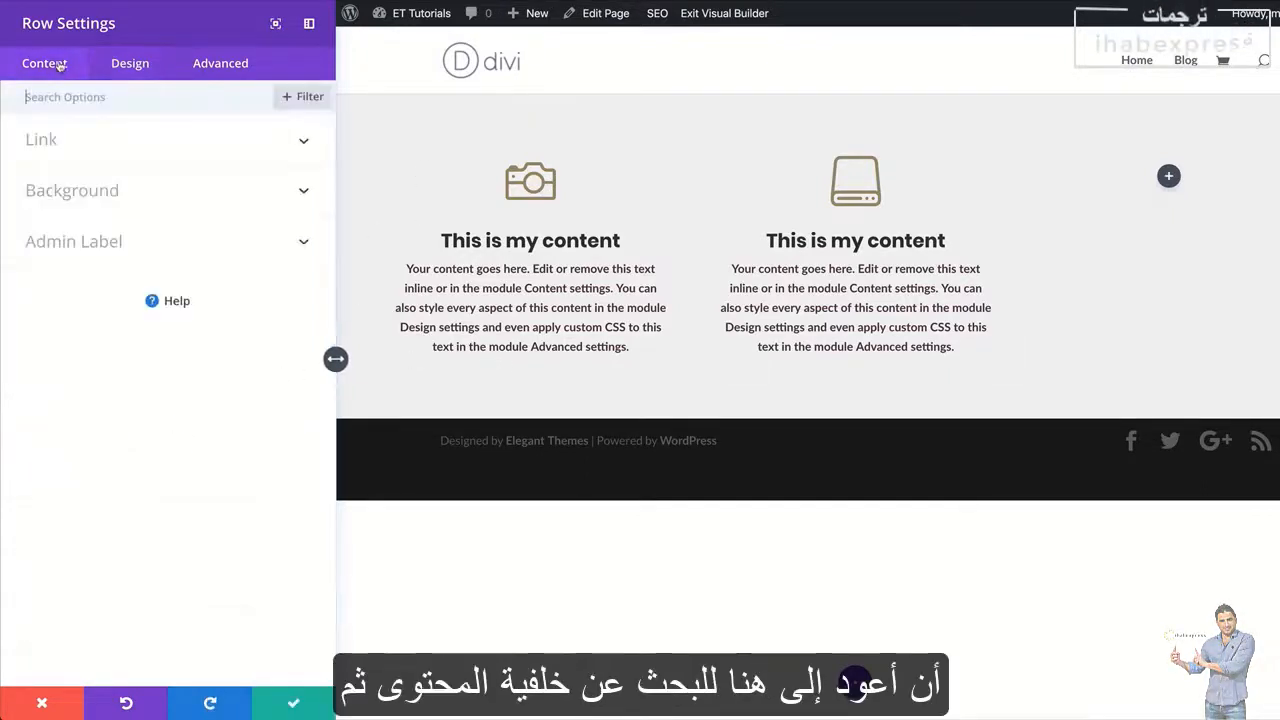
{"action": "left_click", "coordinate": [114, 193]}
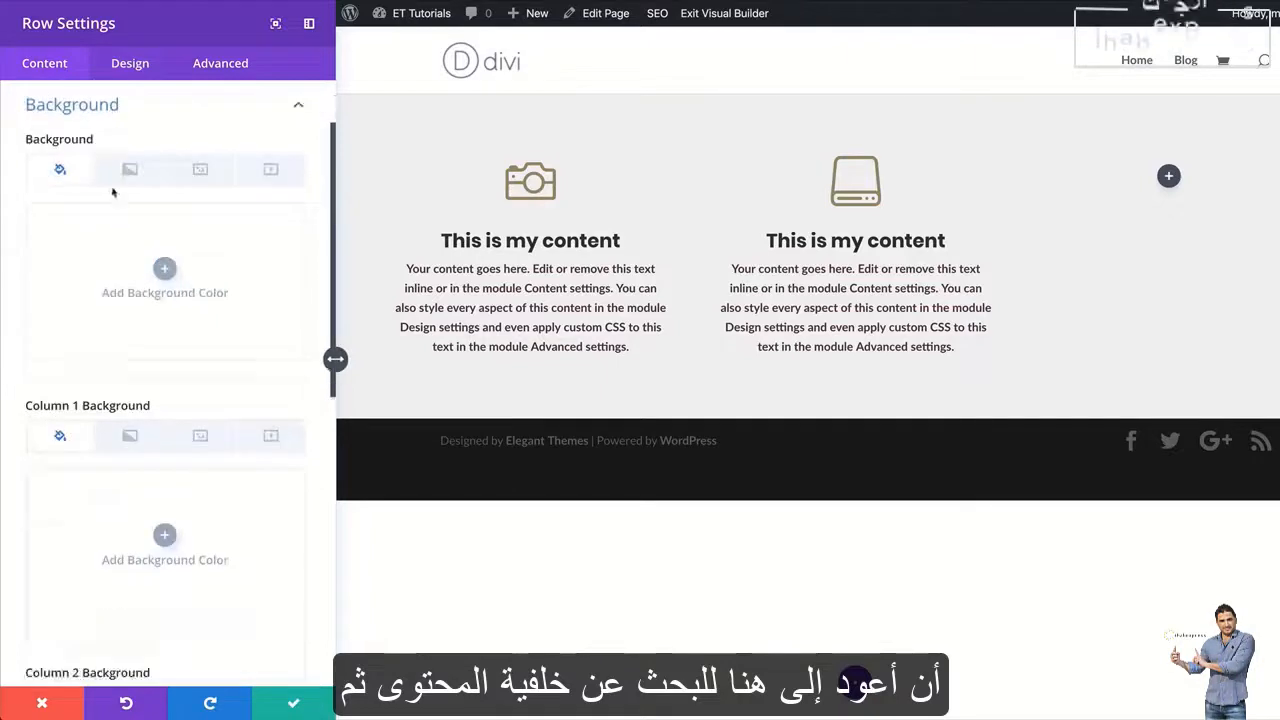
{"action": "left_click", "coordinate": [177, 288]}
{"action": "left_click", "coordinate": [116, 364]}
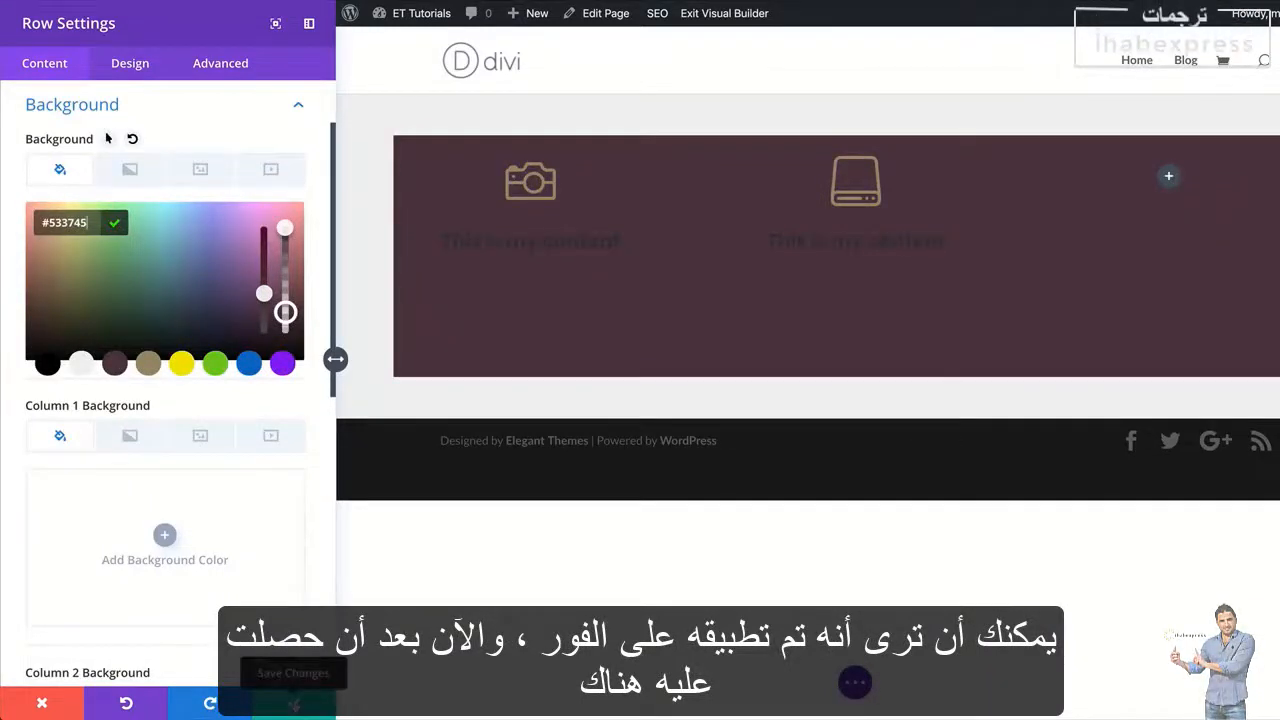
Search the row's design options for padding and set linked custom padding of 20px on the top, bottom, left and right
{"action": "left_click", "coordinate": [128, 70]}
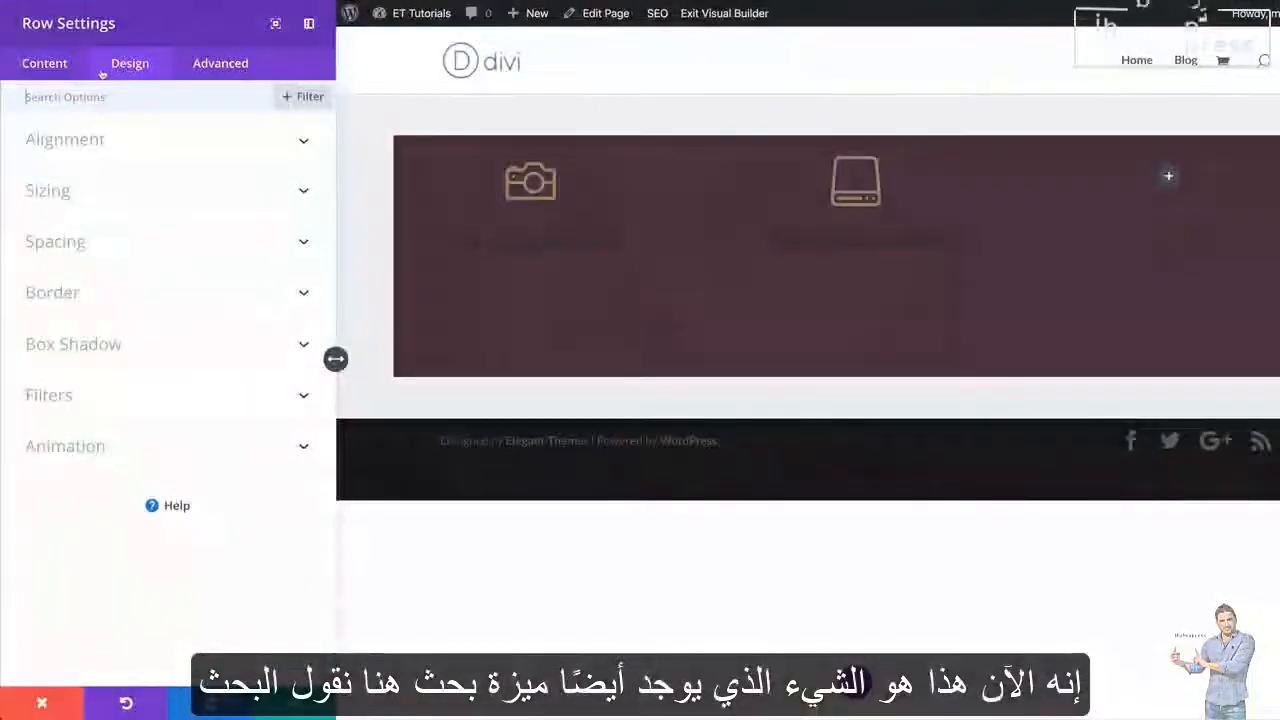
{"action": "left_click", "coordinate": [34, 98]}
{"action": "type", "text": "tit"}
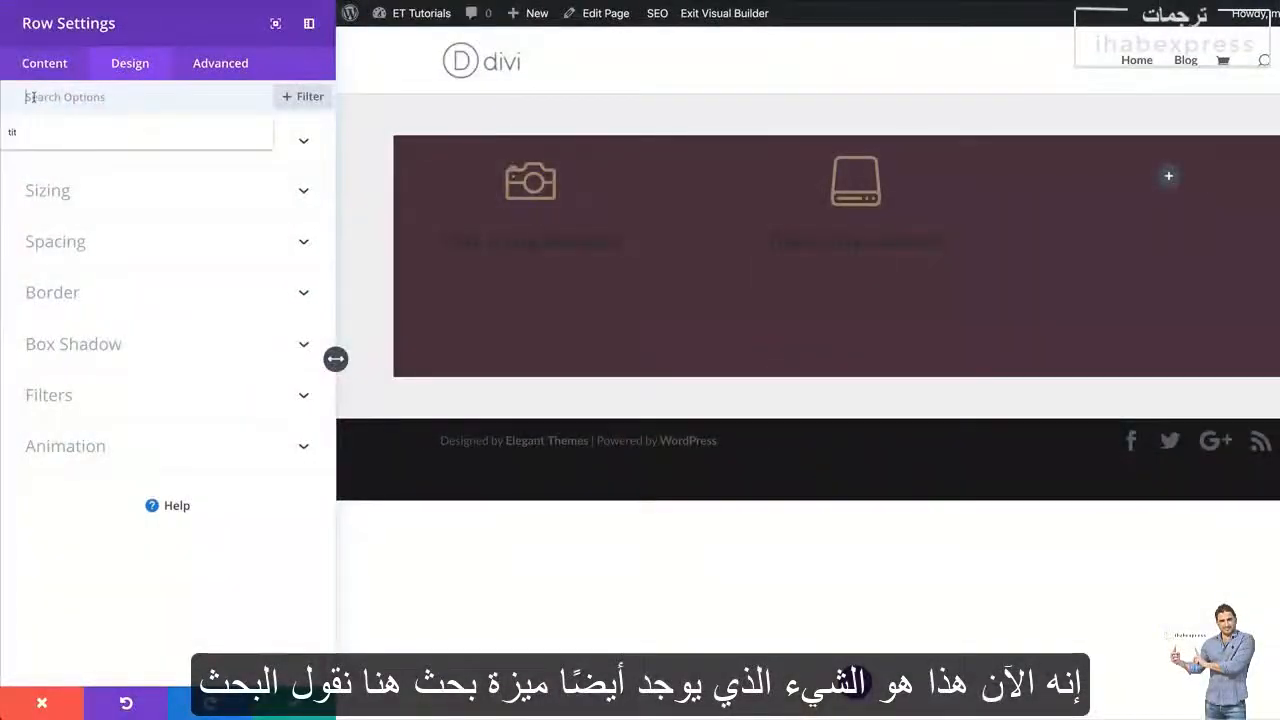
{"action": "type", "text": "padd"}
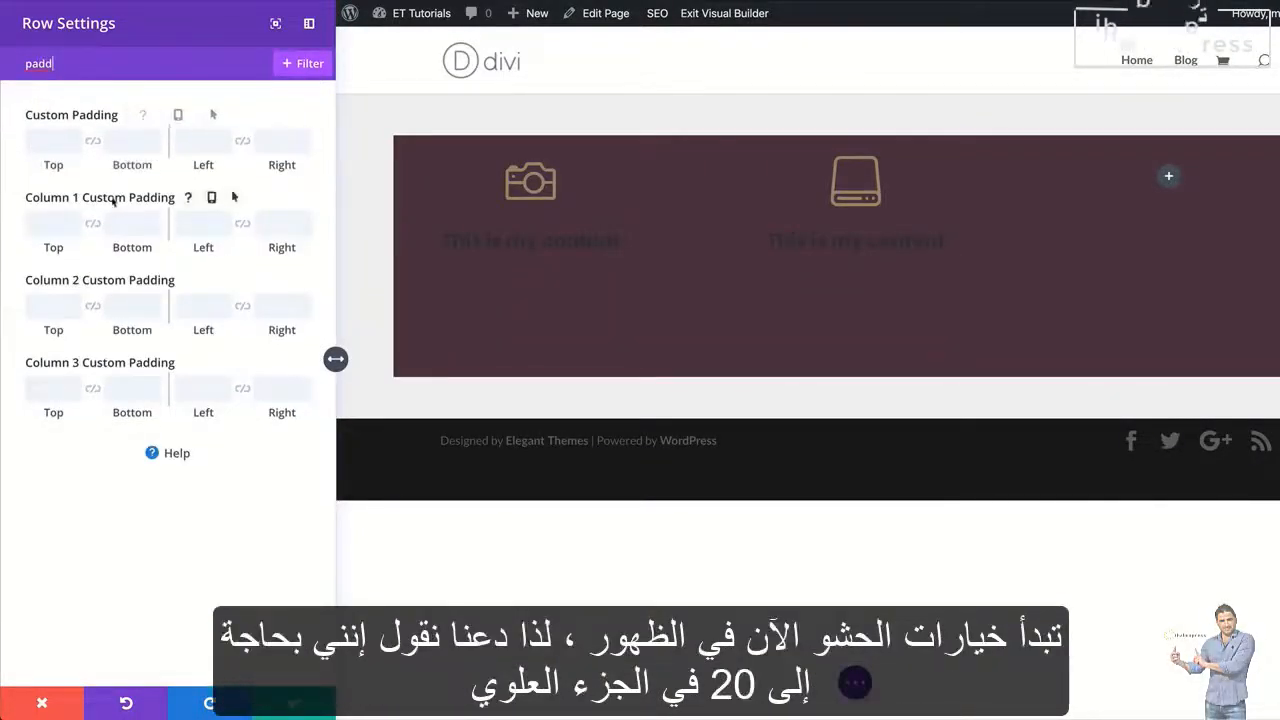
{"action": "left_click", "coordinate": [40, 140]}
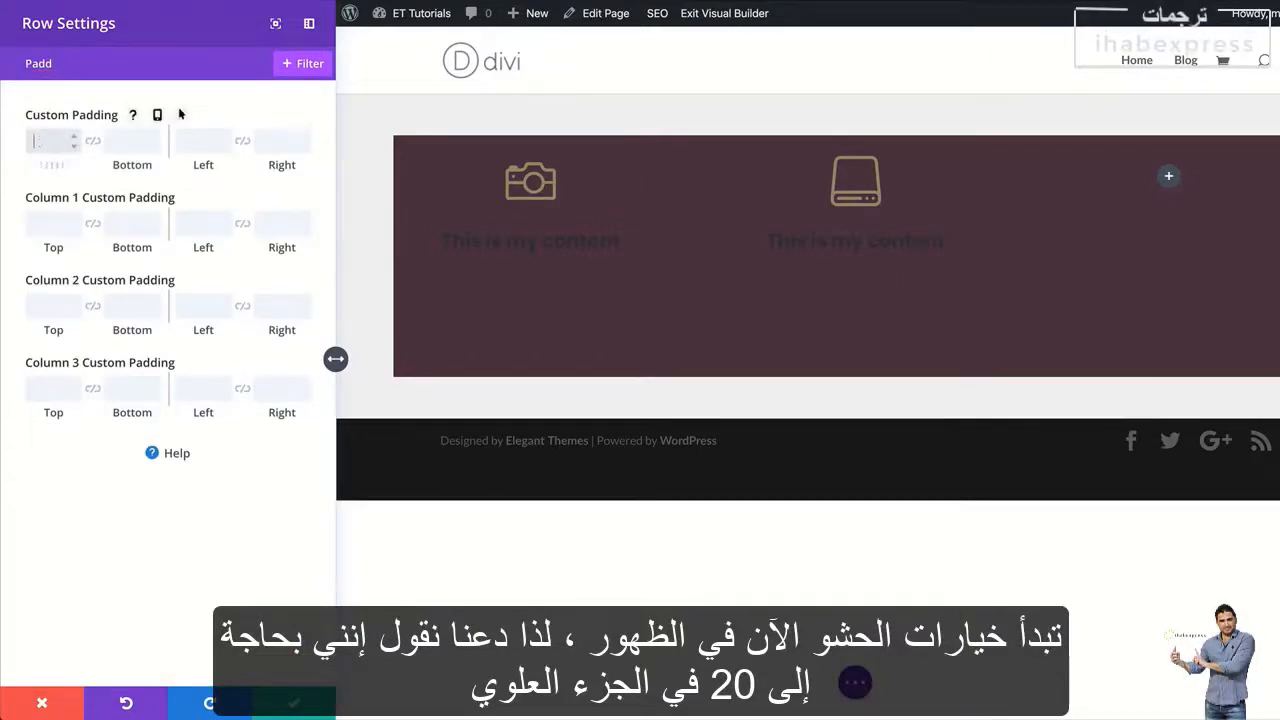
{"action": "left_click", "coordinate": [92, 141]}
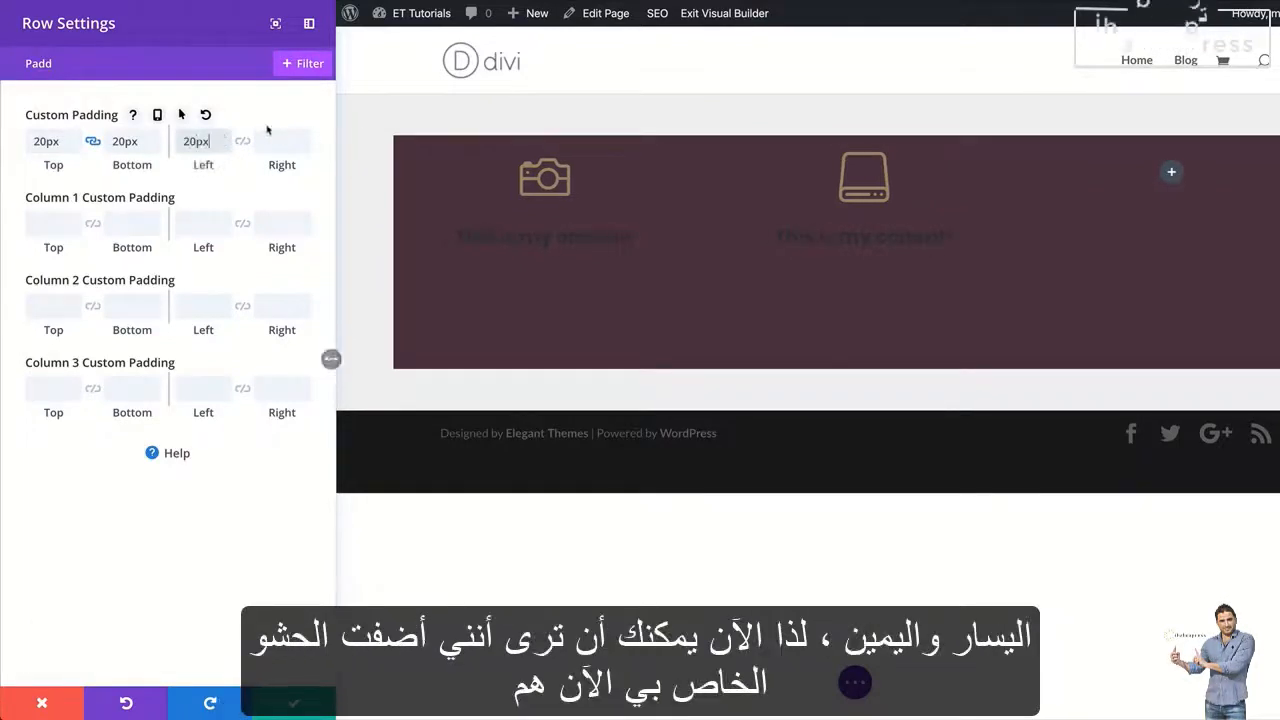
{"action": "left_click", "coordinate": [243, 142]}
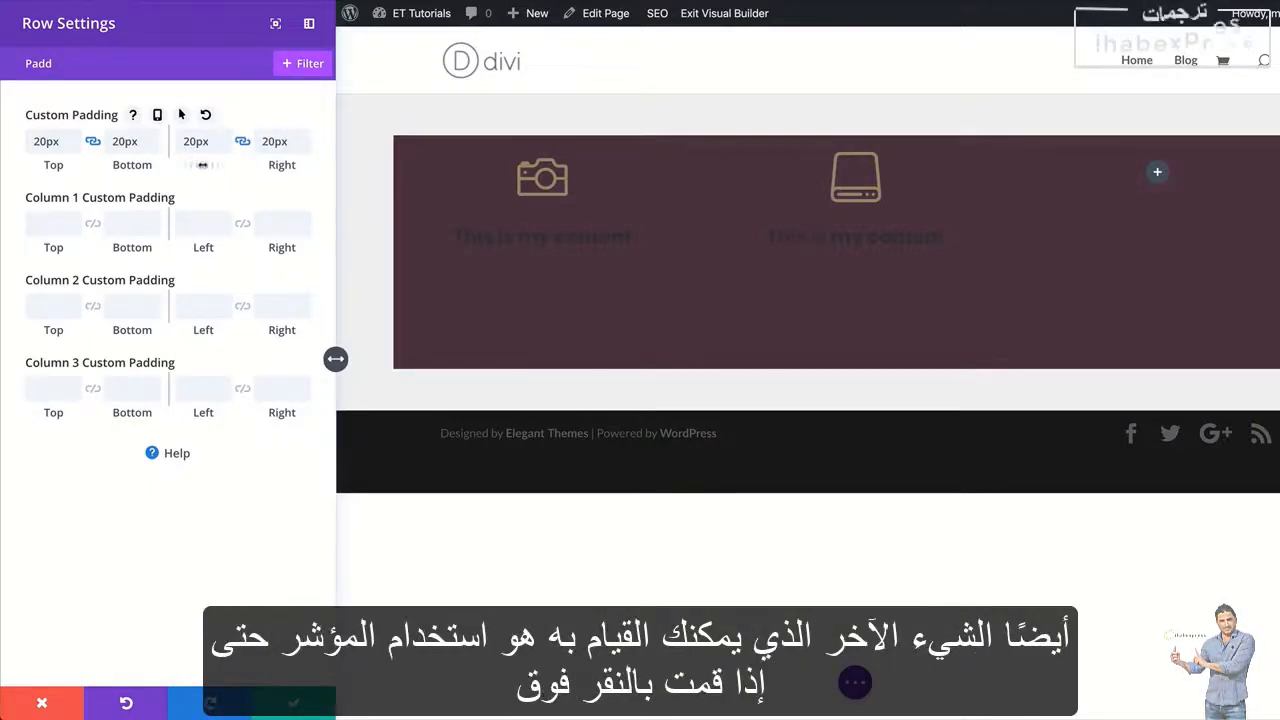
Increase the row's linked custom padding to 44px on all four sides and save the row settings
{"action": "mouse_move", "coordinate": [202, 164]}
{"action": "left_mouse_down"}
{"action": "mouse_move", "coordinate": [238, 165]}
{"action": "mouse_move", "coordinate": [223, 165]}
{"action": "left_mouse_up"}
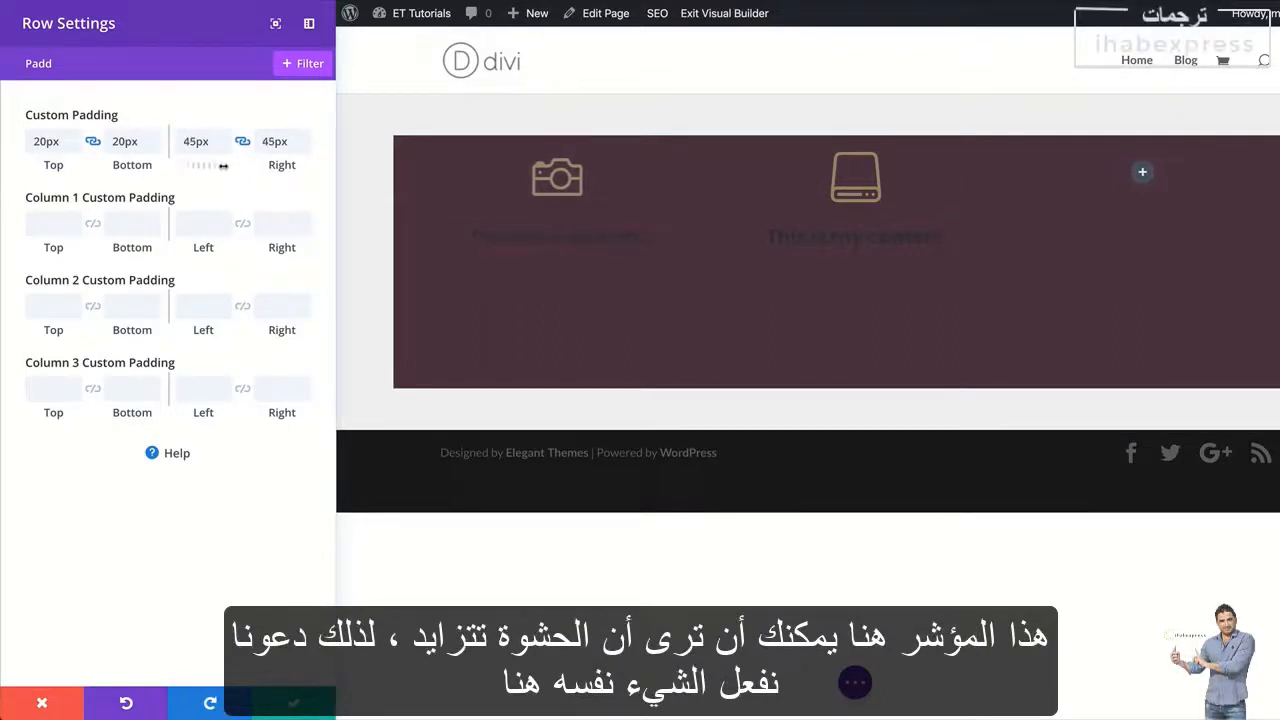
{"action": "left_click_drag", "start_coordinate": [55, 166], "coordinate": [74, 167]}
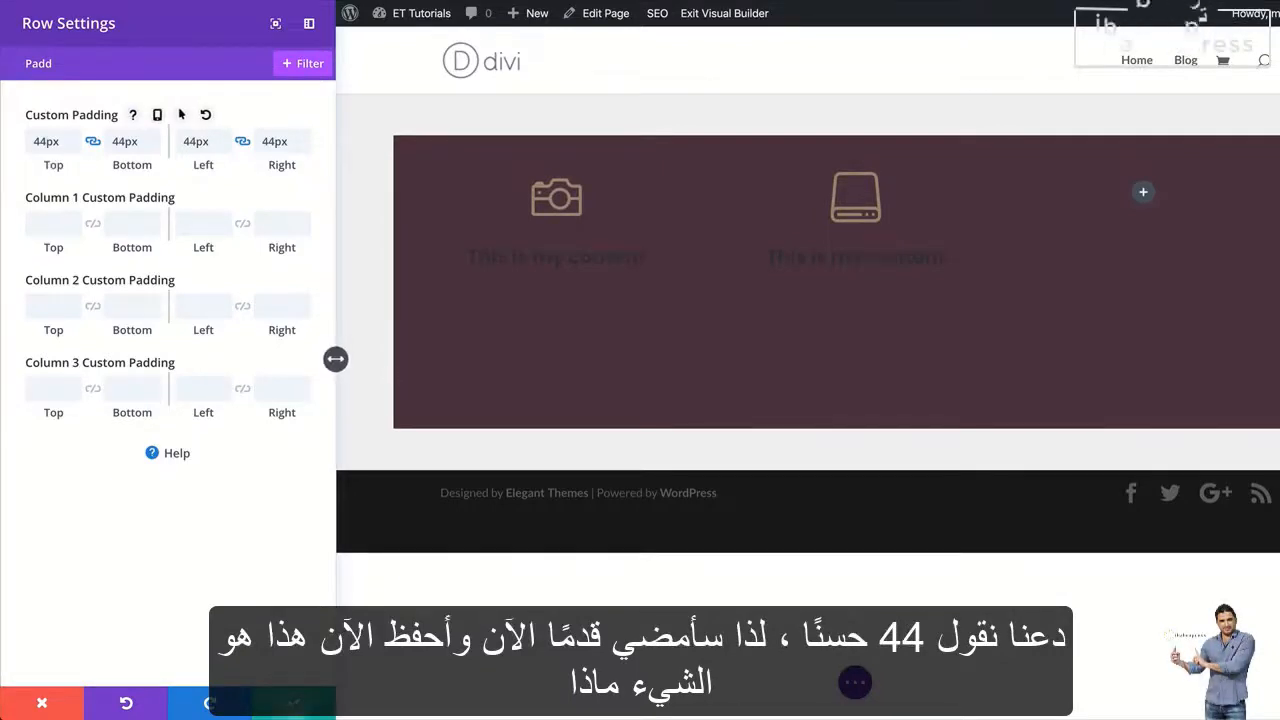
{"action": "left_click", "coordinate": [294, 704]}
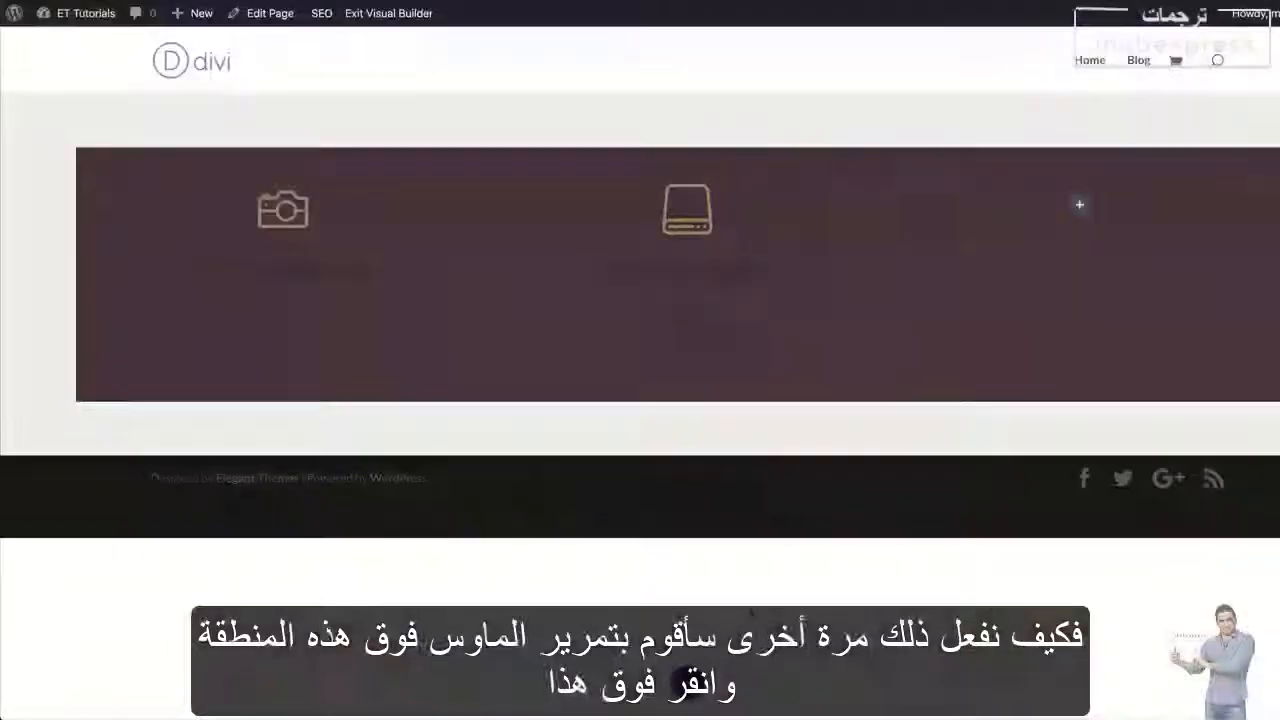
Change the body text color of the camera blurb in the first column to the saved off-white color
{"action": "mouse_move", "coordinate": [297, 257]}
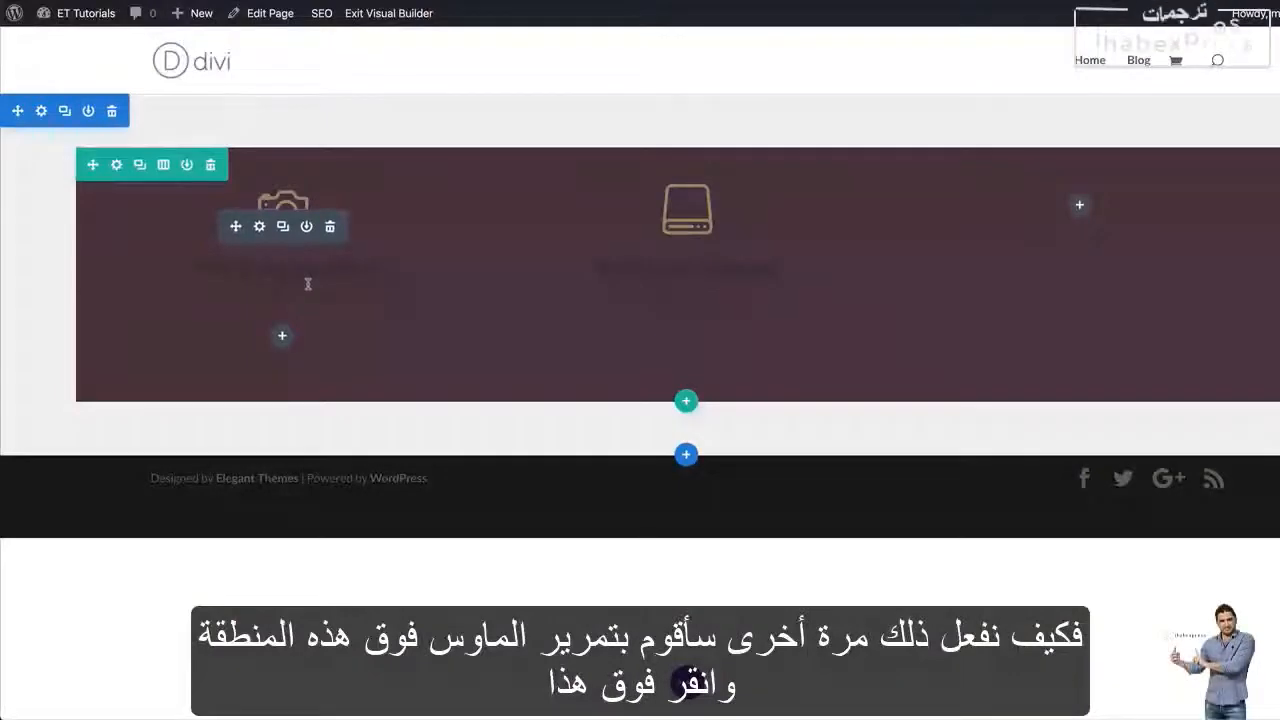
{"action": "left_click", "coordinate": [260, 227]}
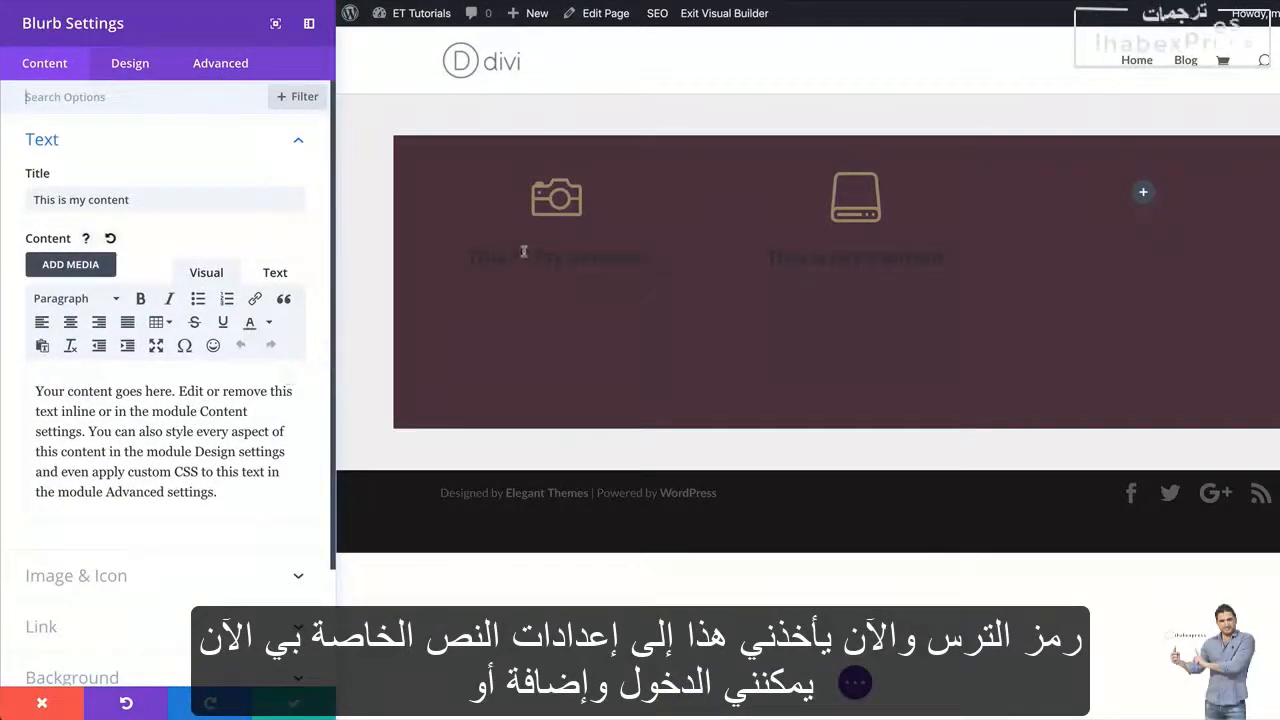
{"action": "mouse_move", "coordinate": [503, 340]}
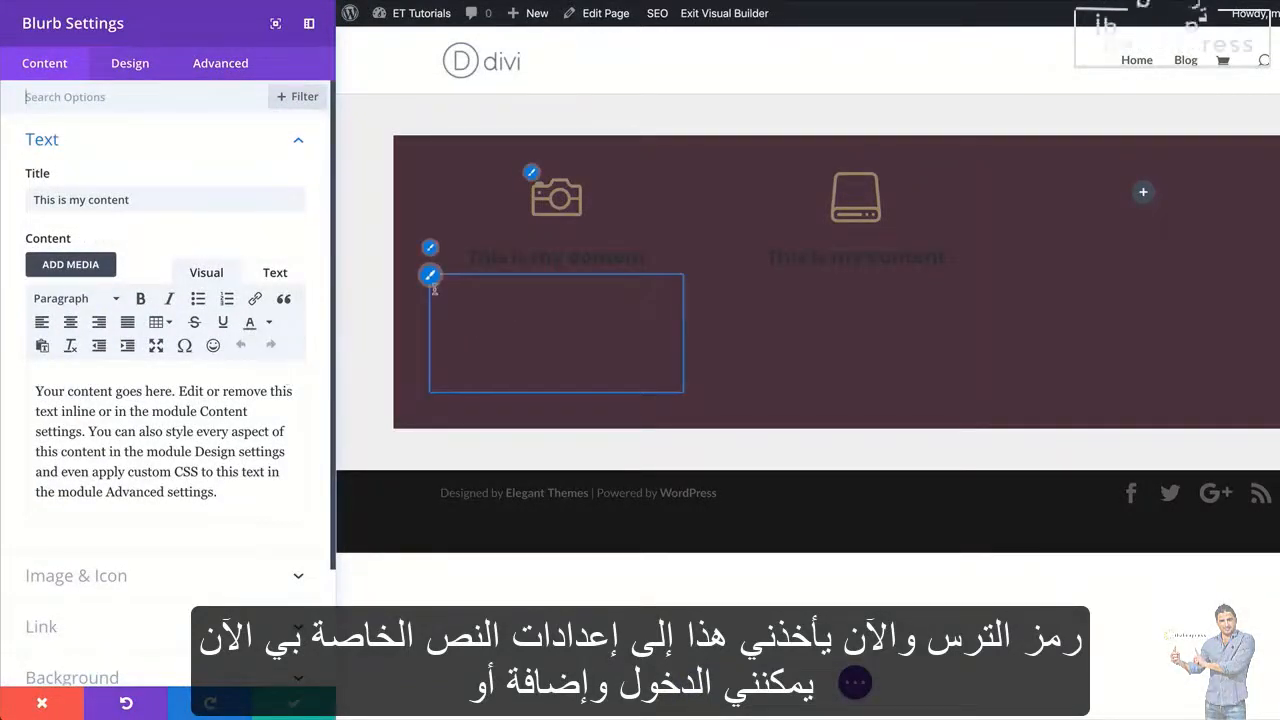
{"action": "left_click", "coordinate": [431, 277]}
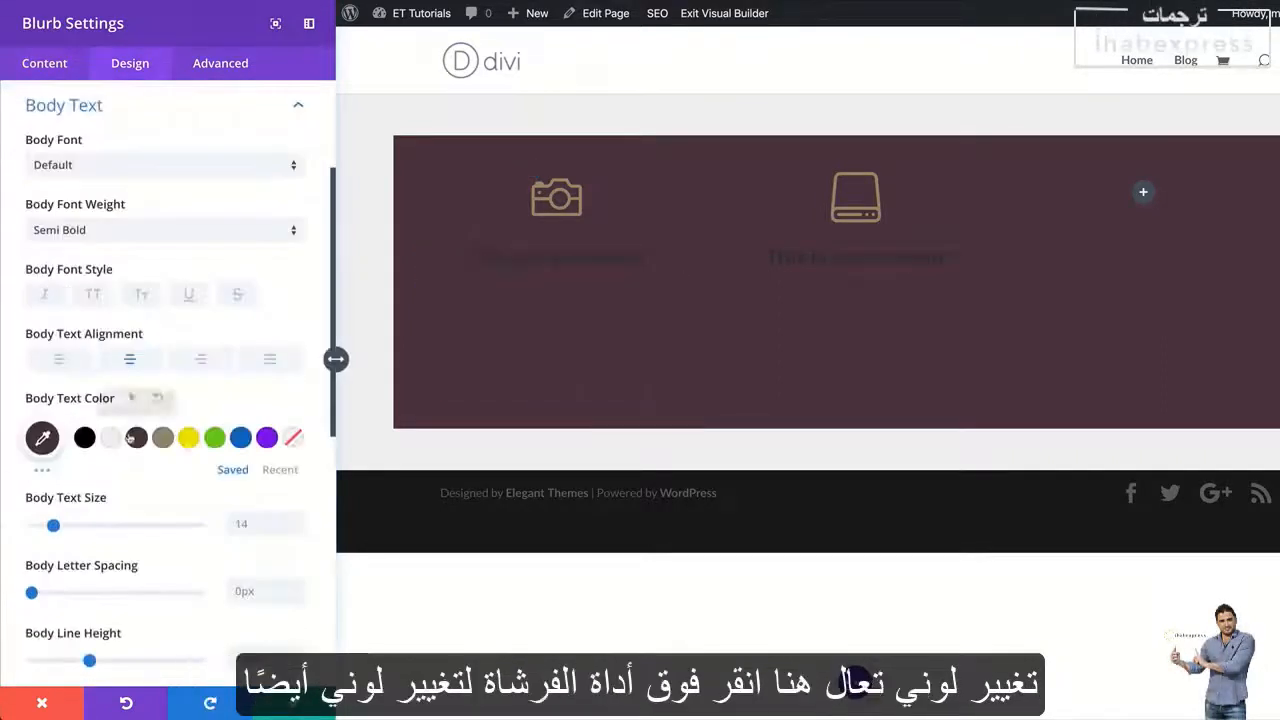
{"action": "left_click", "coordinate": [108, 439]}
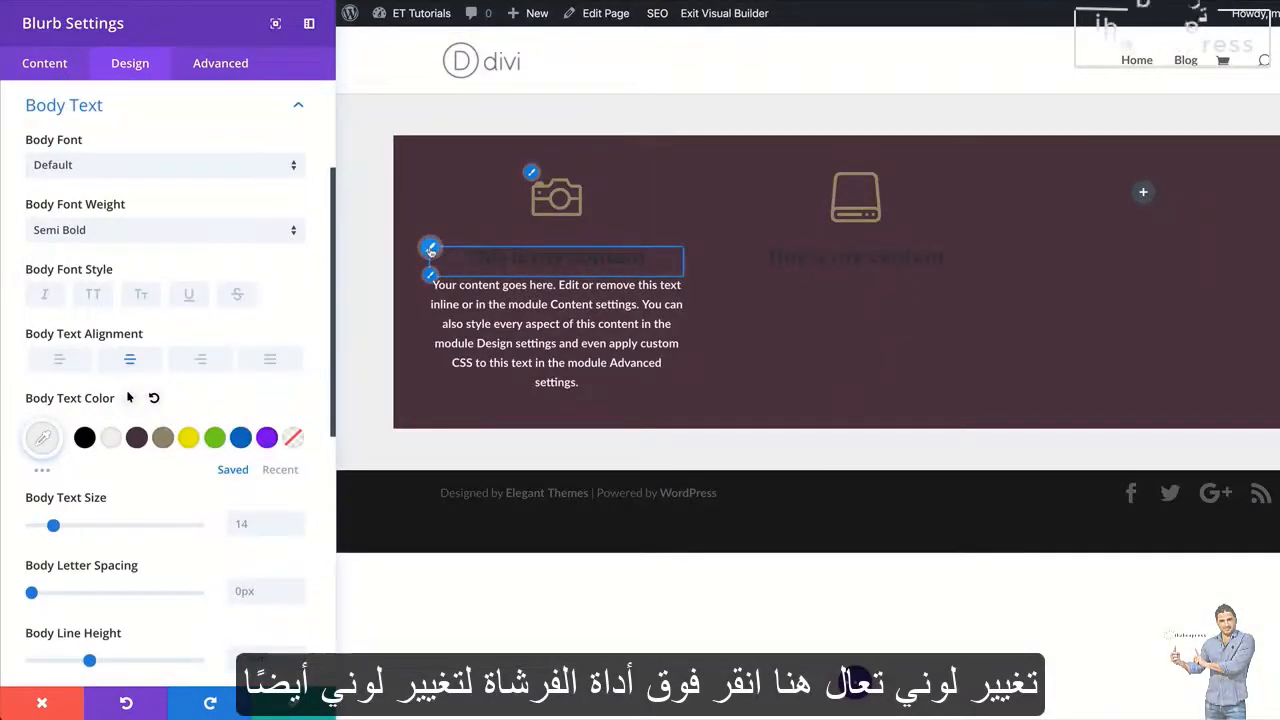
Set the camera blurb's title text color to the saved tan color and save the module settings
{"action": "left_click", "coordinate": [431, 250]}
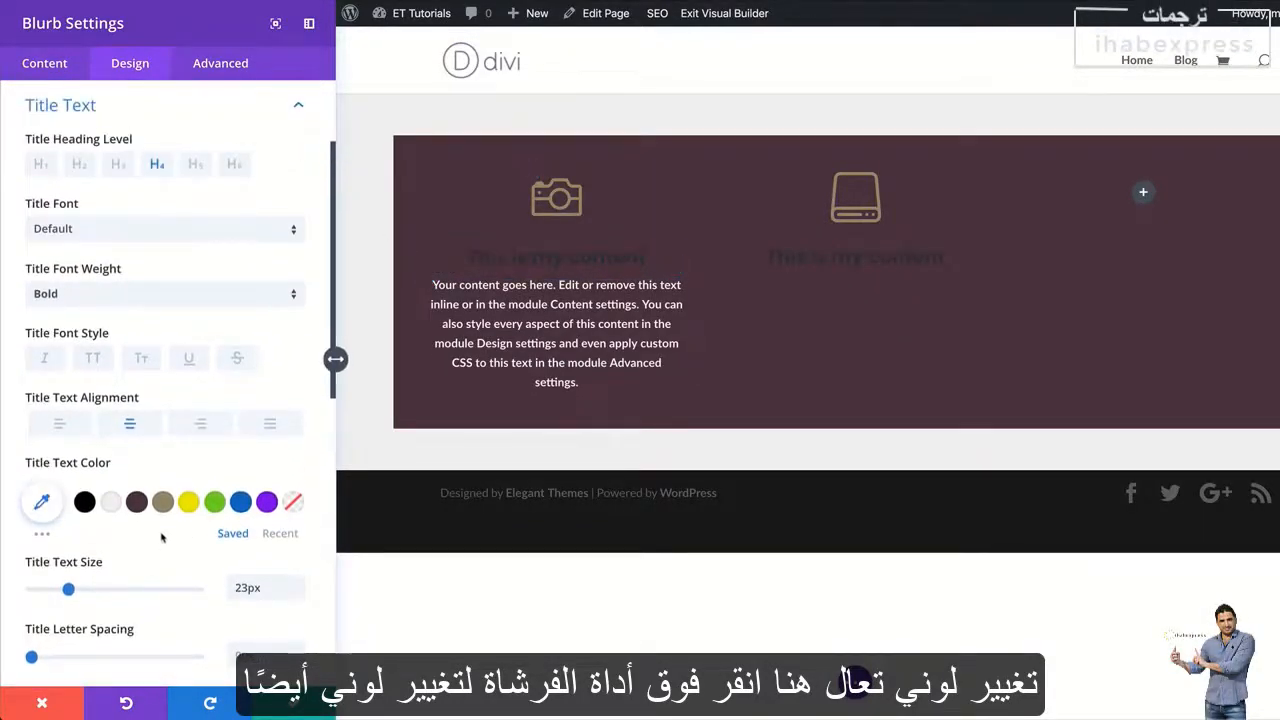
{"action": "left_click", "coordinate": [165, 505]}
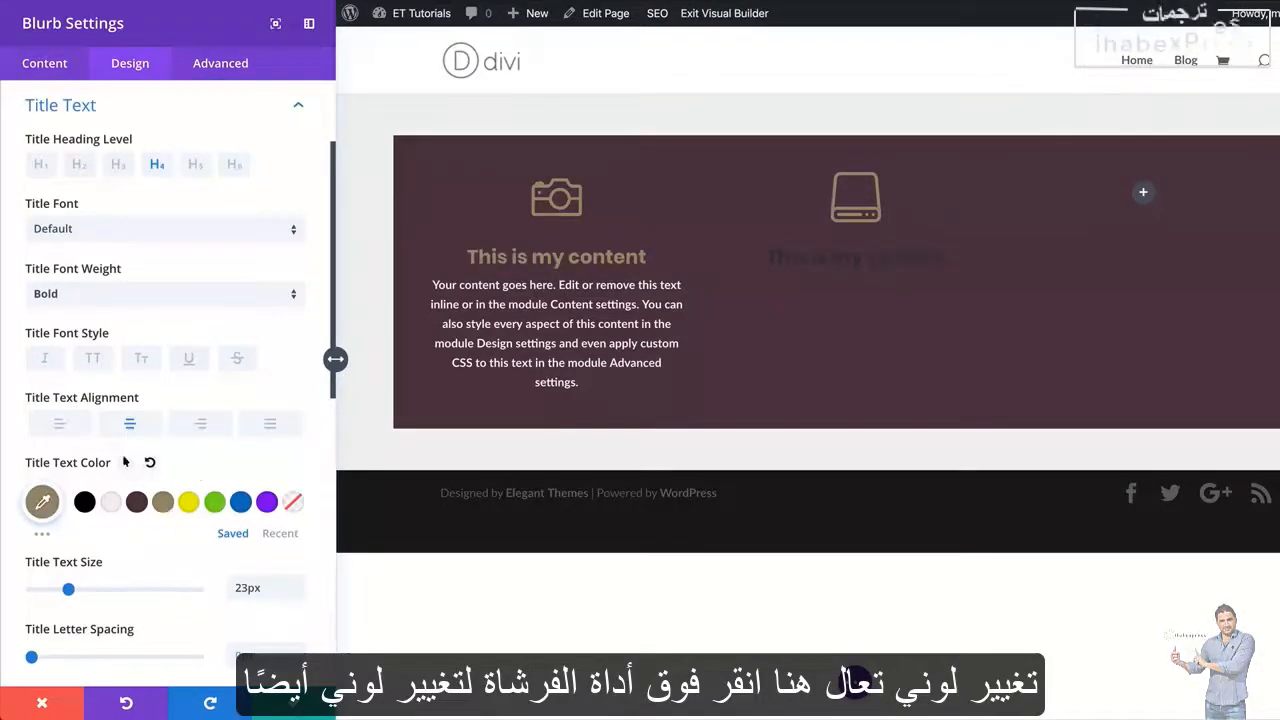
{"action": "left_click", "coordinate": [295, 704]}
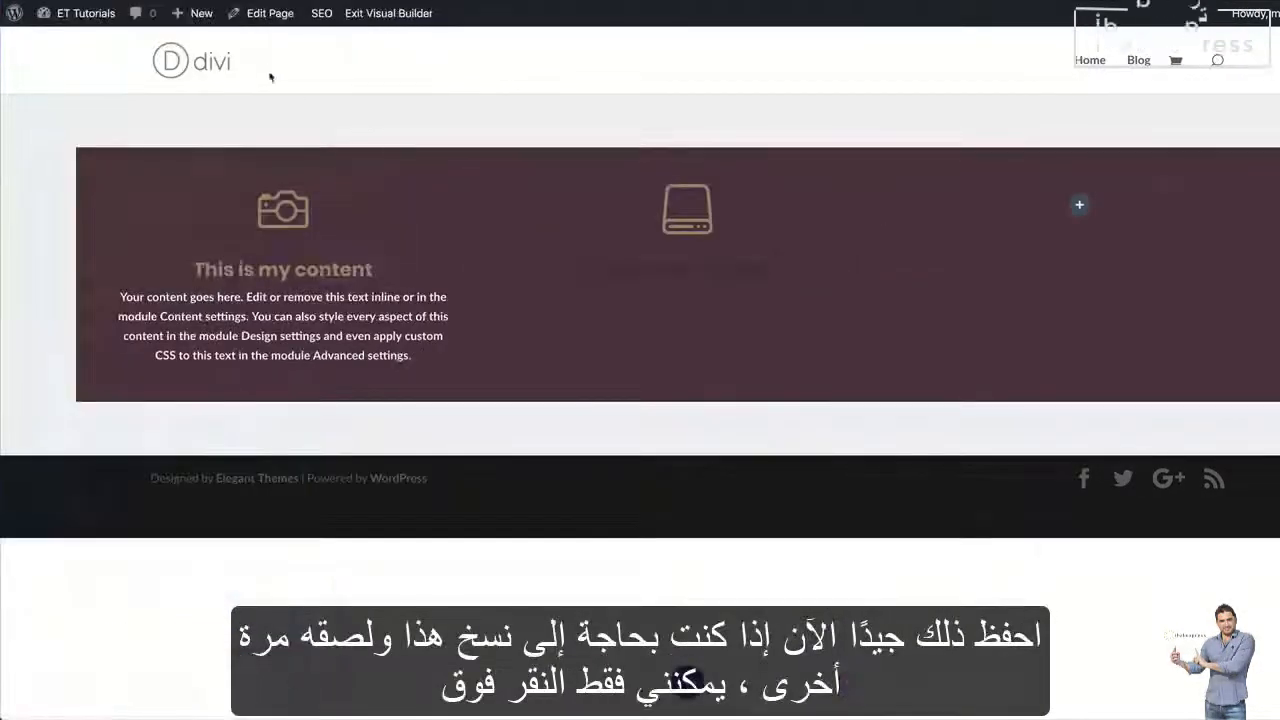
Copy the restyled camera blurb into the row's empty third column
{"action": "mouse_move", "coordinate": [270, 235]}
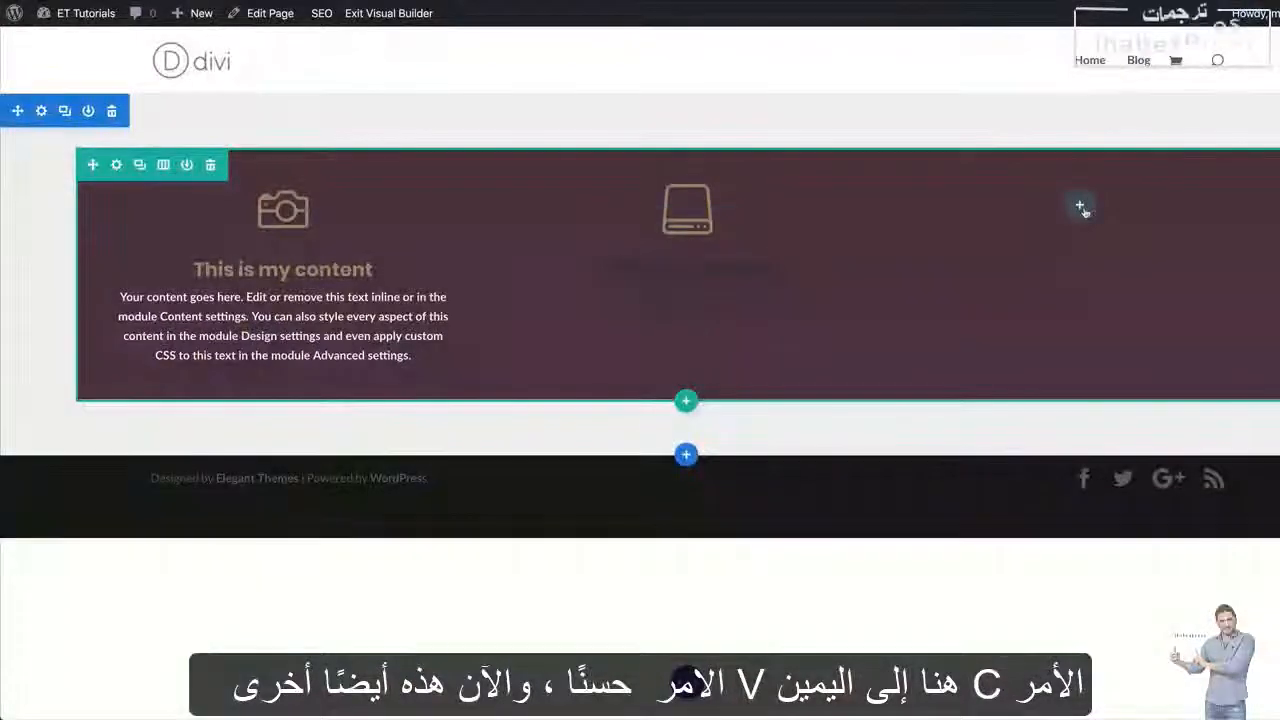
{"action": "key", "text": "super+v"}
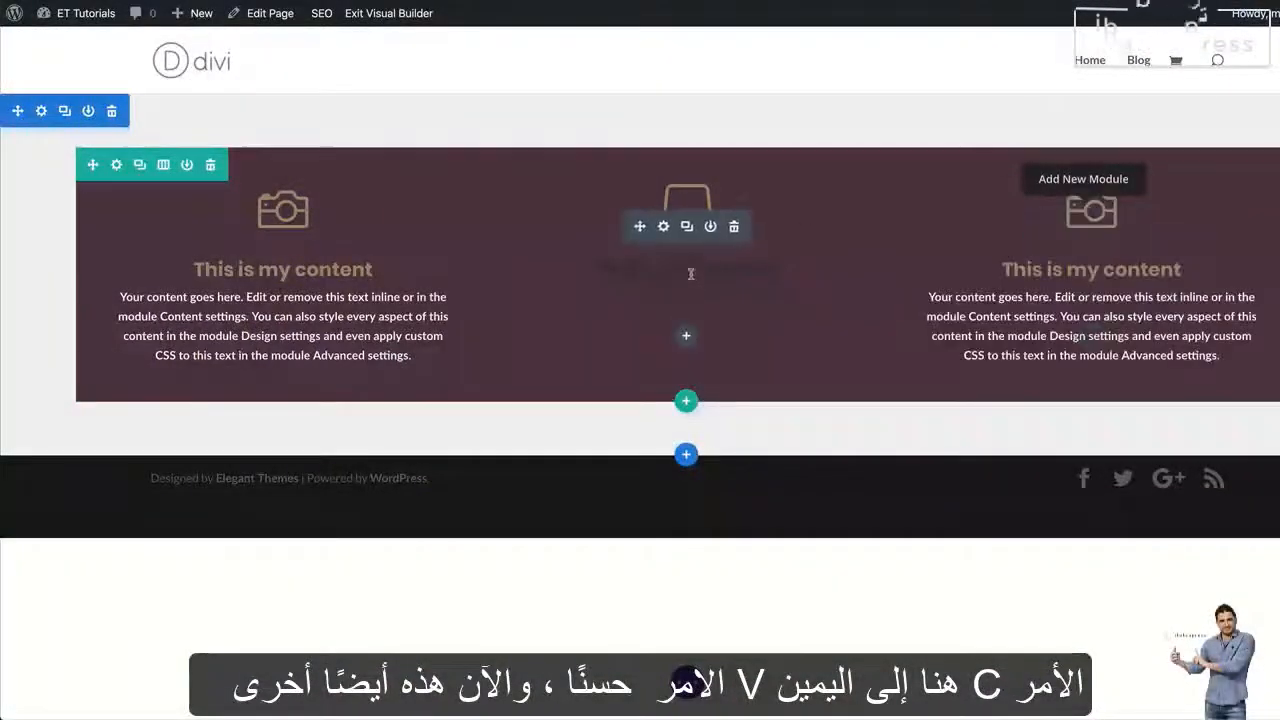
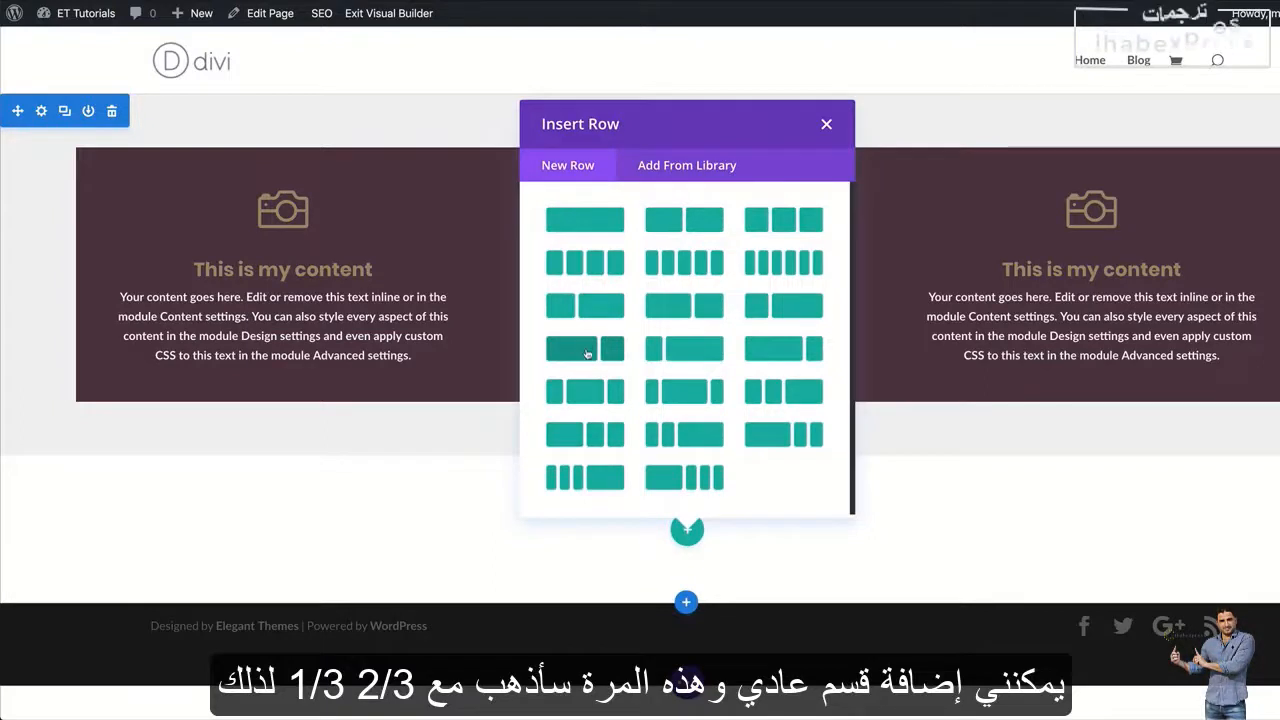
Insert a two-thirds/one-third row in the new section and add a Video module to its wider column
{"action": "left_click", "coordinate": [587, 354]}
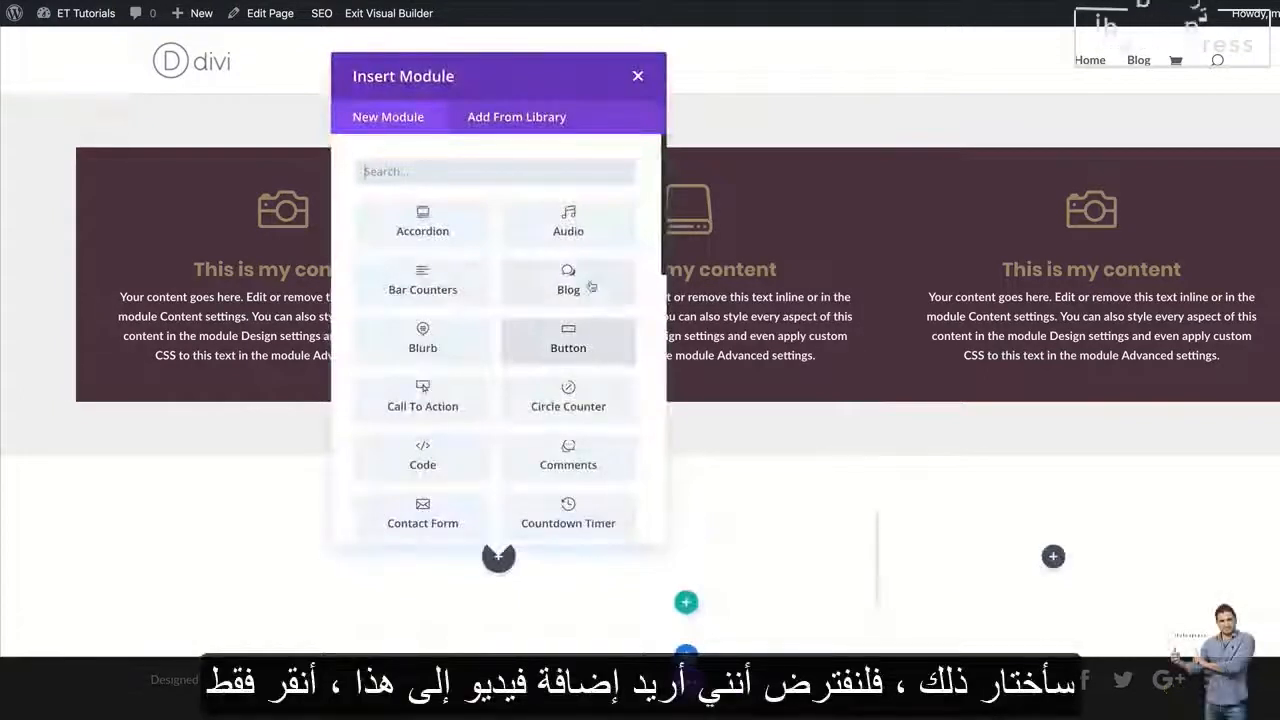
{"action": "left_click", "coordinate": [638, 77]}
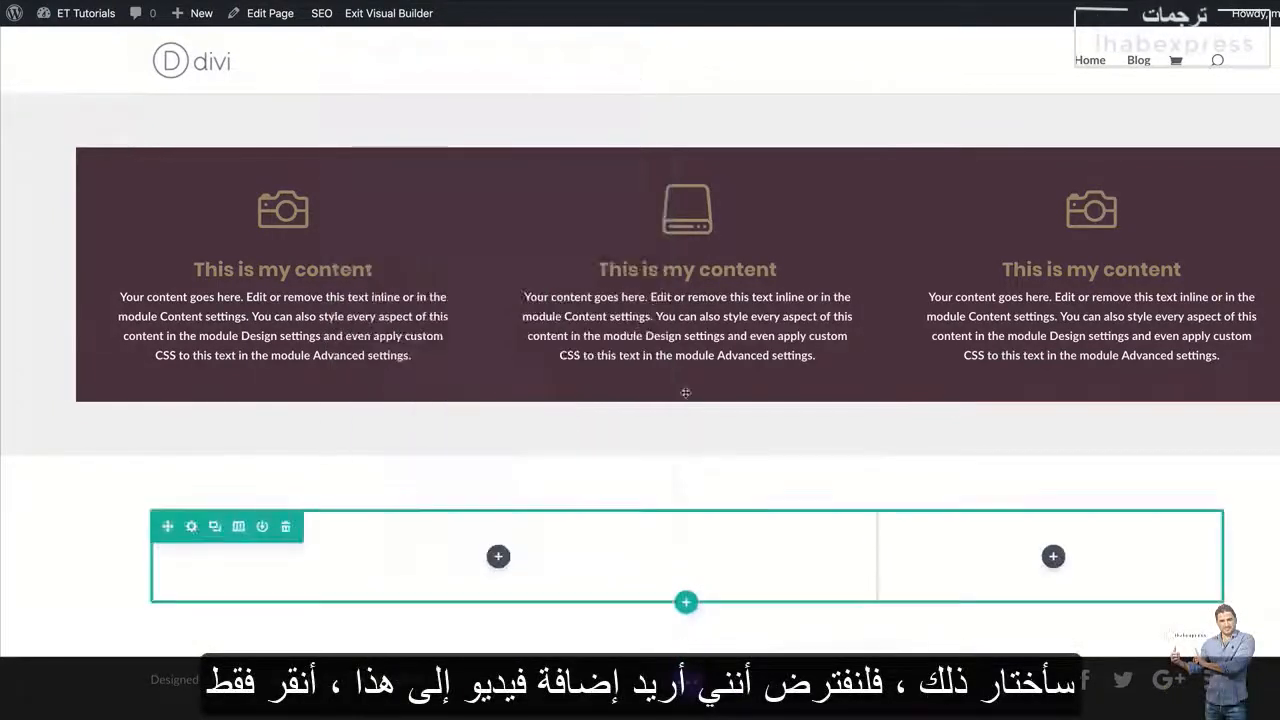
{"action": "left_click", "coordinate": [499, 557]}
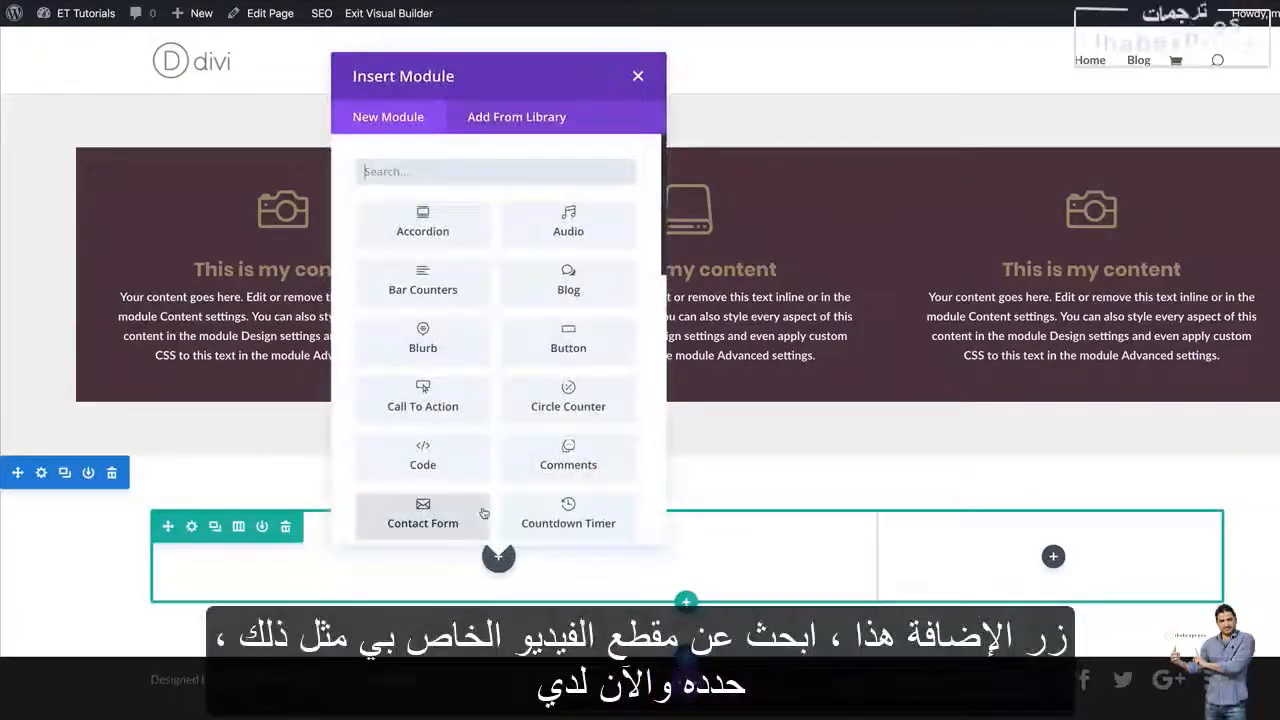
{"action": "type", "text": "video"}
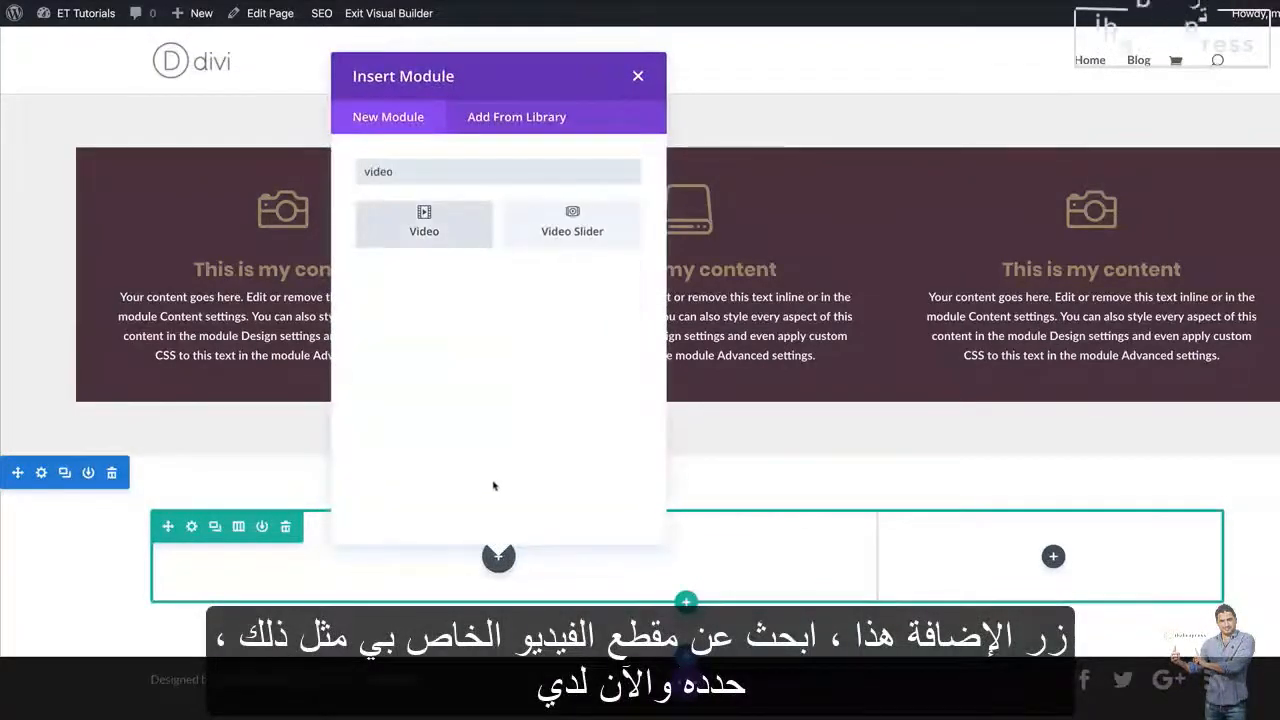
{"action": "left_click", "coordinate": [434, 241]}
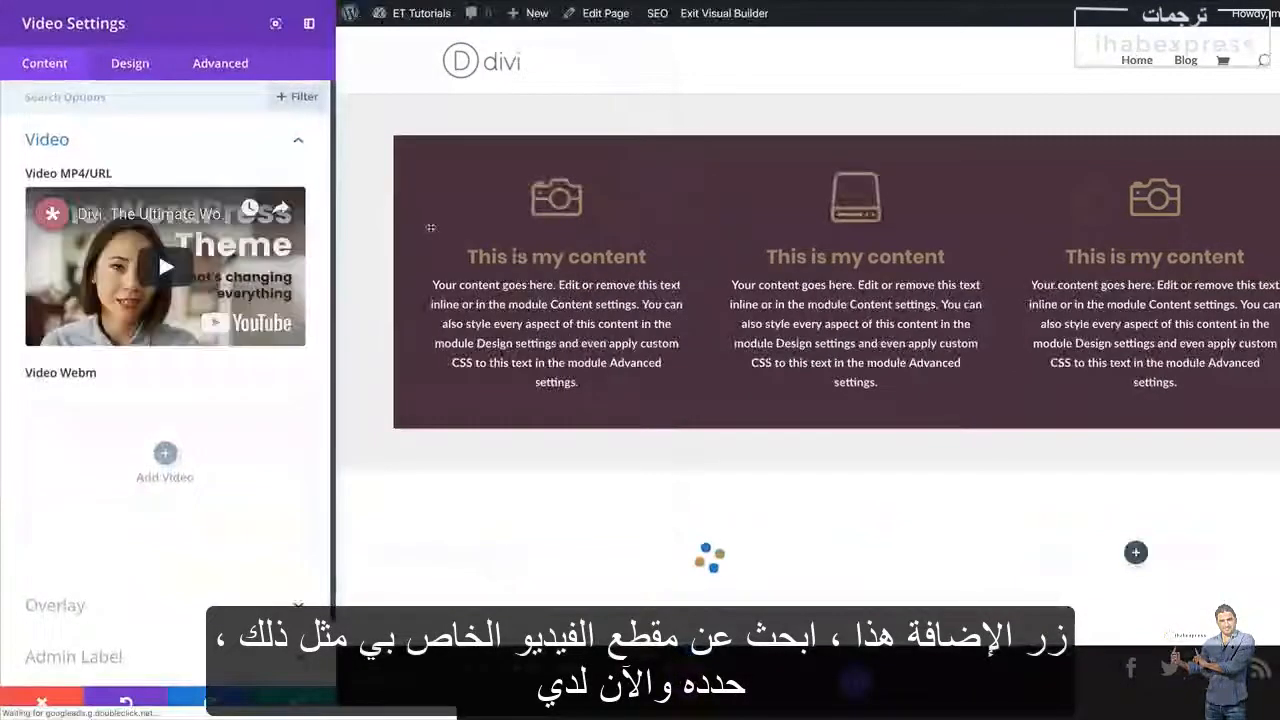
{"action": "scroll", "coordinate": [640, 520], "scroll_direction": "down", "scroll_amount": 3}
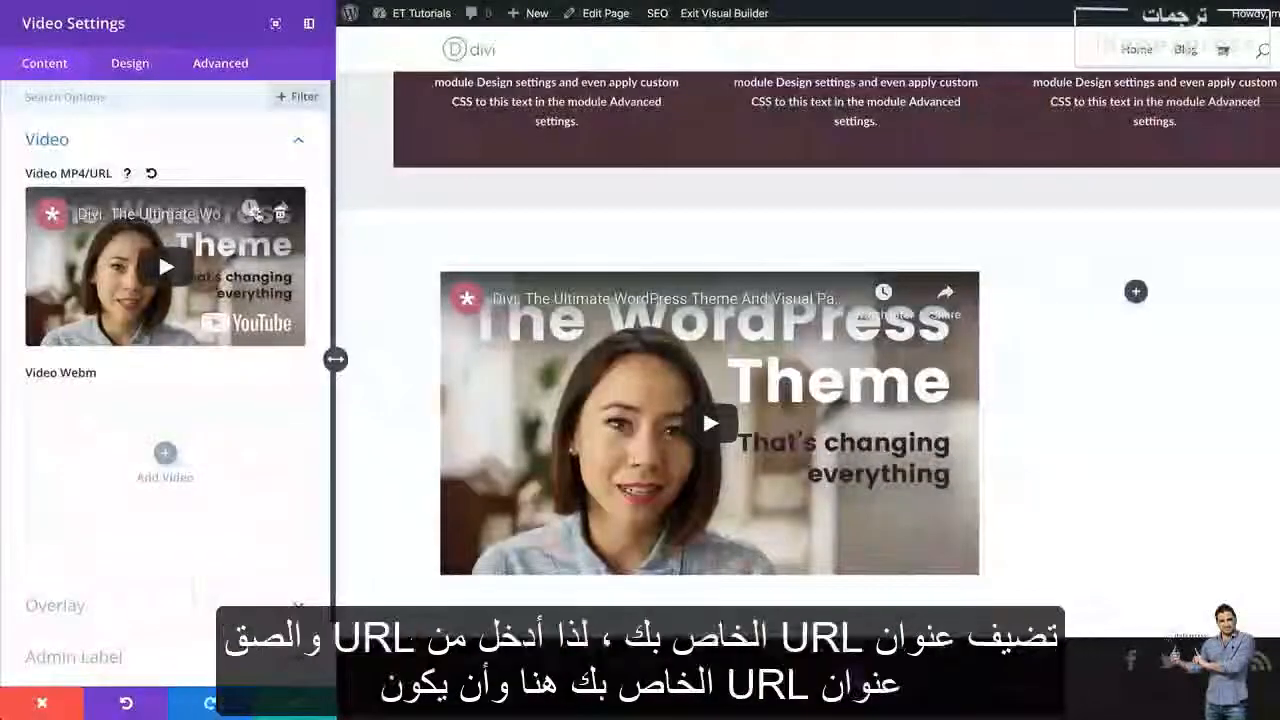
Open the video module's source picker and look at the option for inserting a video from a URL
{"action": "left_click", "coordinate": [251, 213]}
{"action": "left_click", "coordinate": [116, 96]}
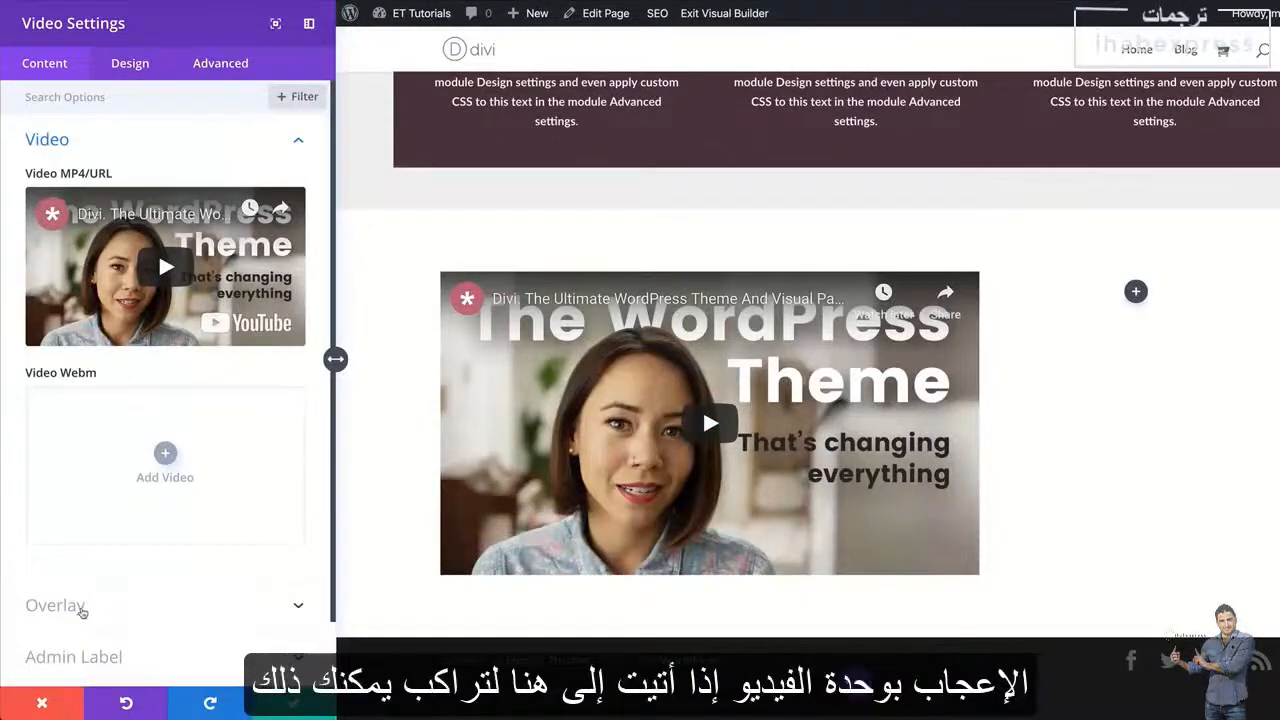
Set gym_39.jpg from the media library as the video's image overlay and save the module settings
{"action": "left_click", "coordinate": [83, 612]}
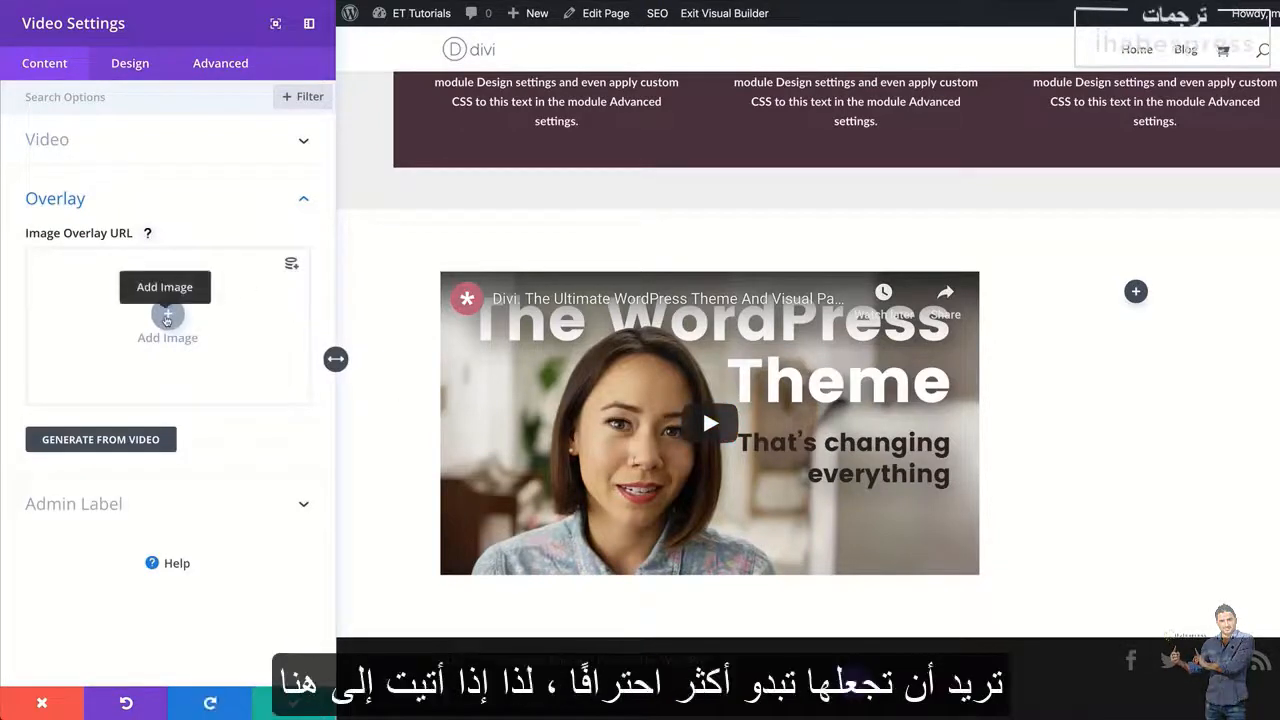
{"action": "left_click", "coordinate": [168, 316]}
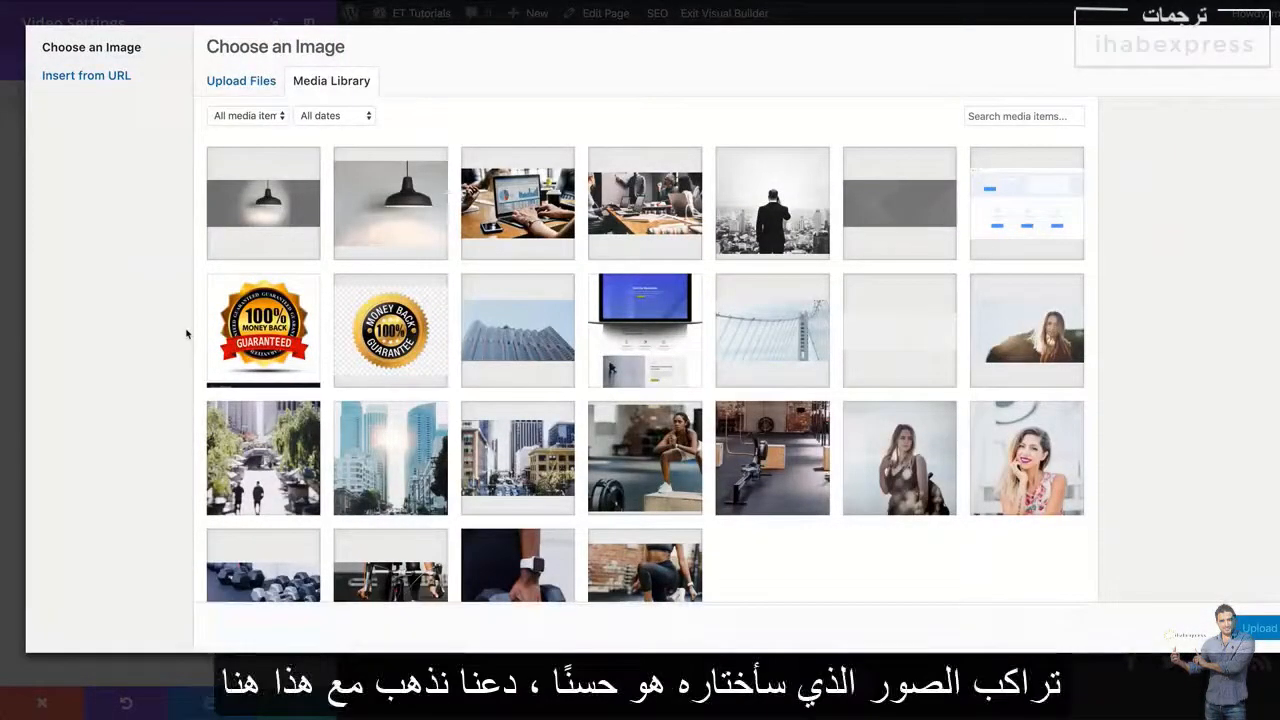
{"action": "scroll", "coordinate": [652, 370], "scroll_direction": "down", "scroll_amount": 2}
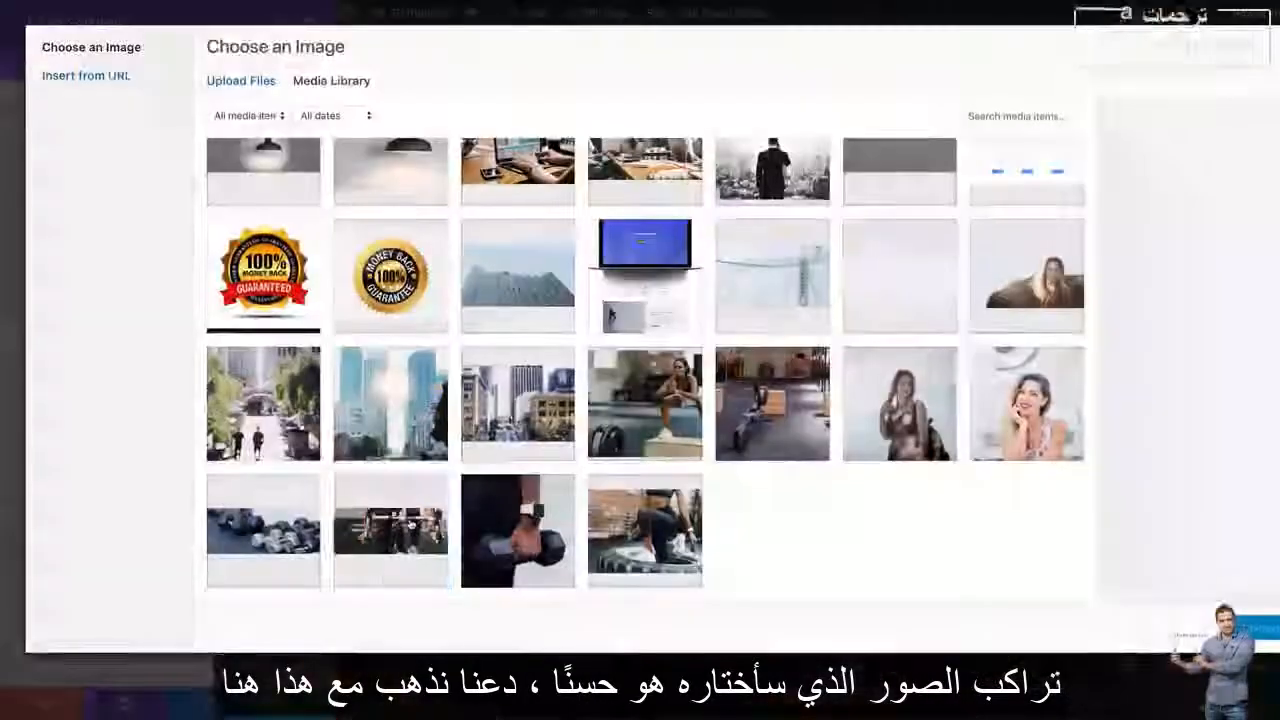
{"action": "left_click", "coordinate": [391, 529]}
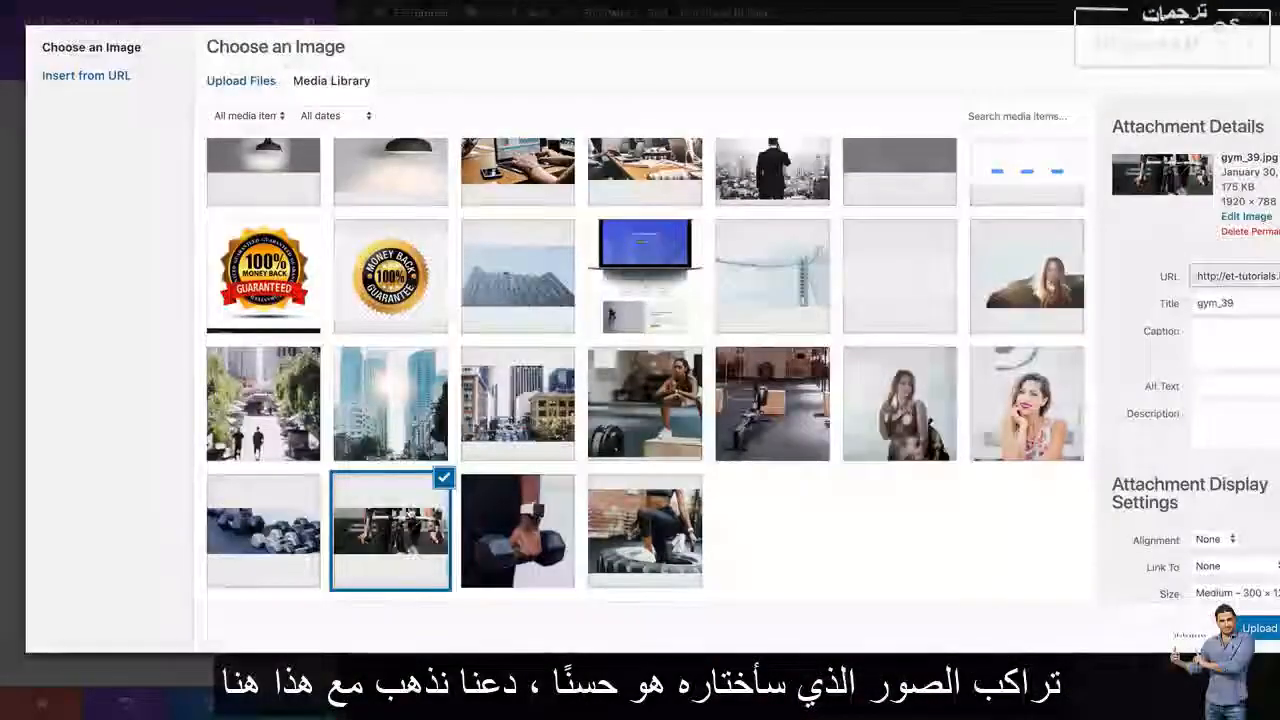
{"action": "left_click", "coordinate": [1260, 628]}
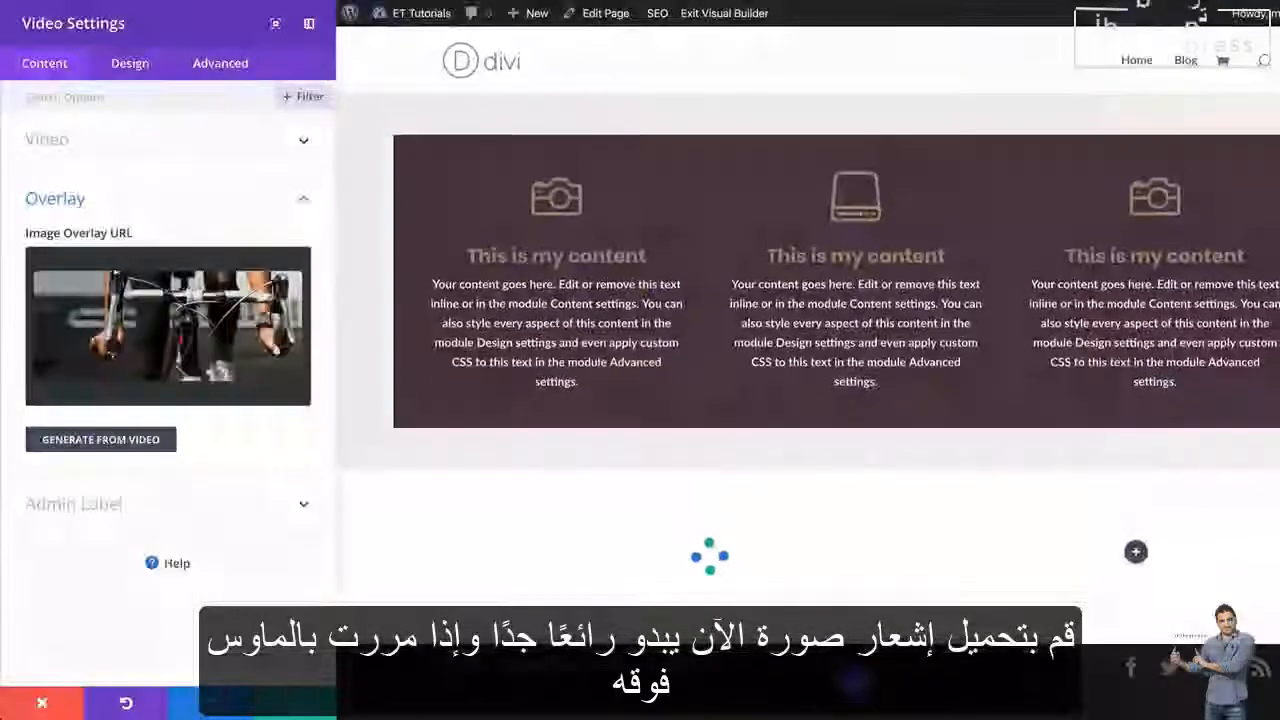
{"action": "scroll", "coordinate": [703, 476], "scroll_direction": "down", "scroll_amount": 3}
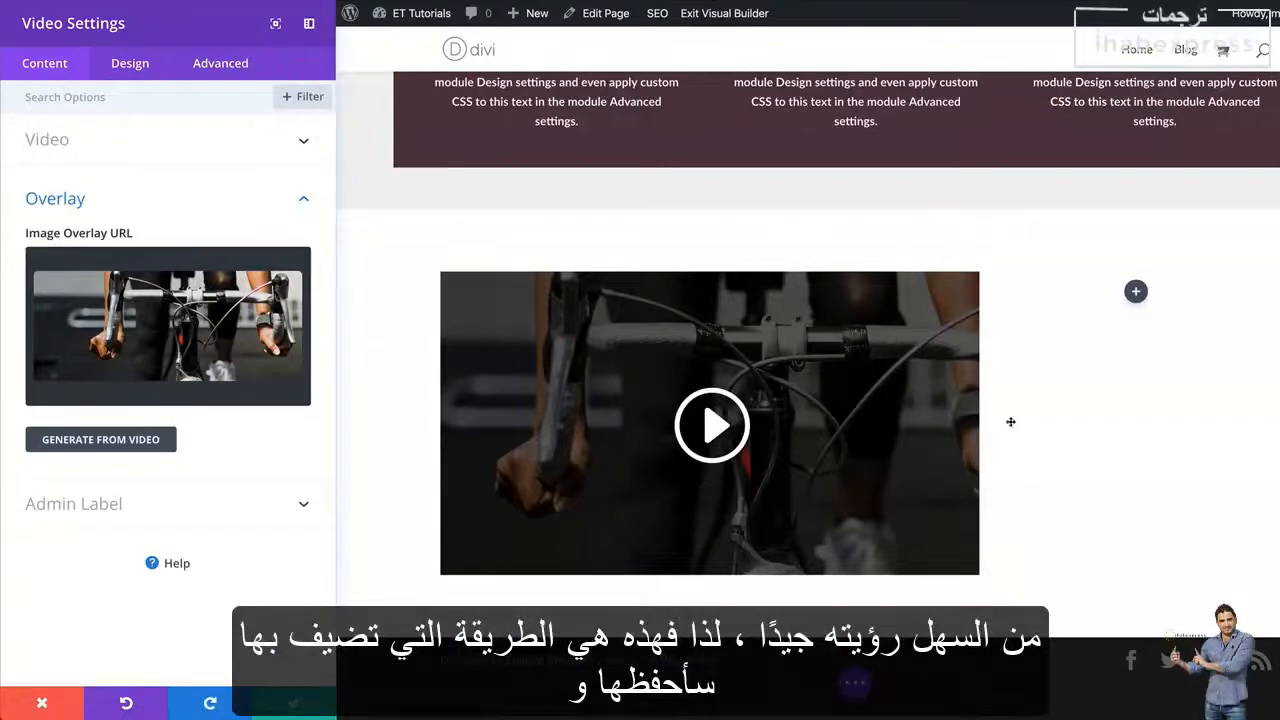
{"action": "left_click", "coordinate": [293, 703]}
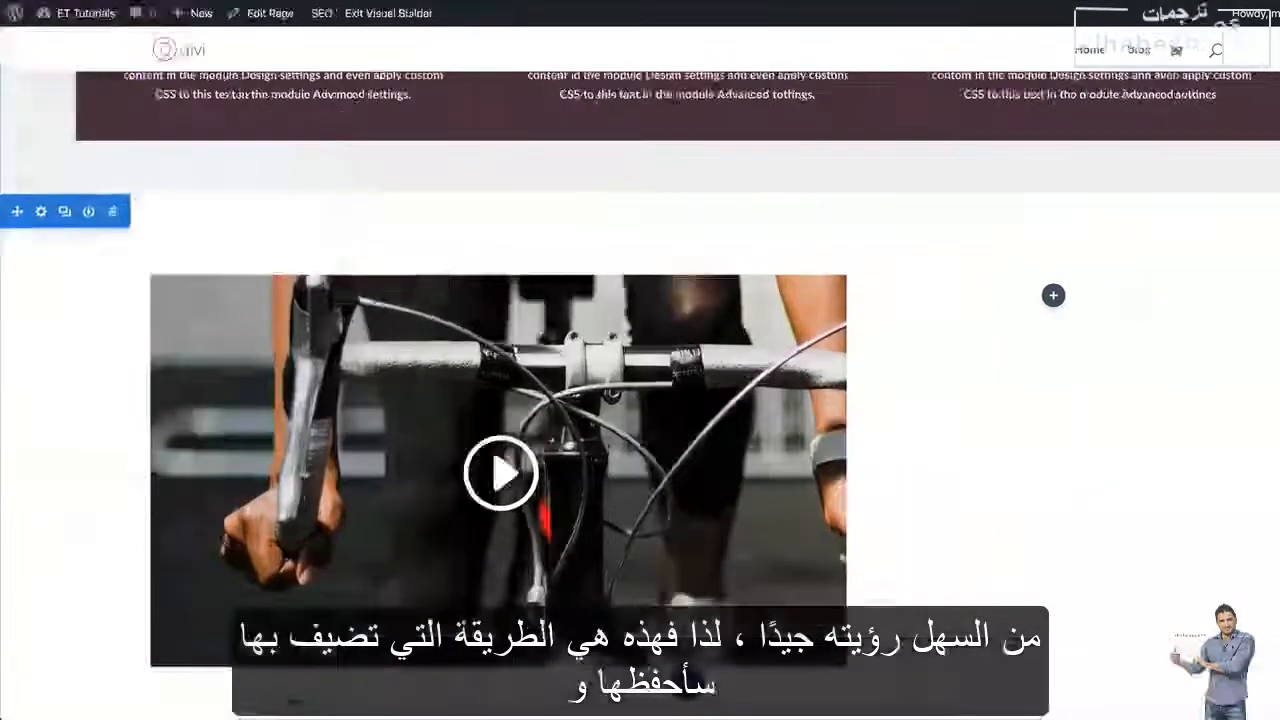
Move the video section above the blurb section so that it is the first section on the page
{"action": "scroll", "coordinate": [149, 404], "scroll_direction": "up", "scroll_amount": 1}
{"action": "scroll", "coordinate": [149, 404], "scroll_direction": "up", "scroll_amount": 3}
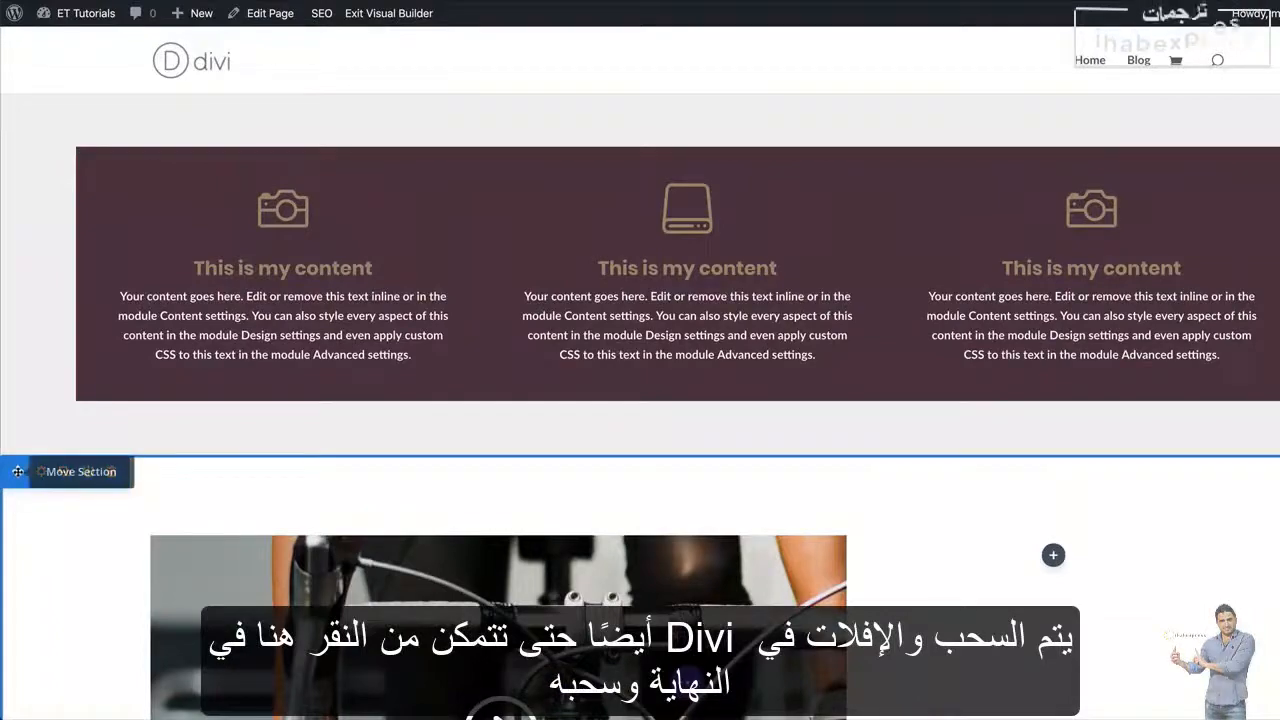
{"action": "left_click_drag", "start_coordinate": [18, 471], "coordinate": [14, 78]}
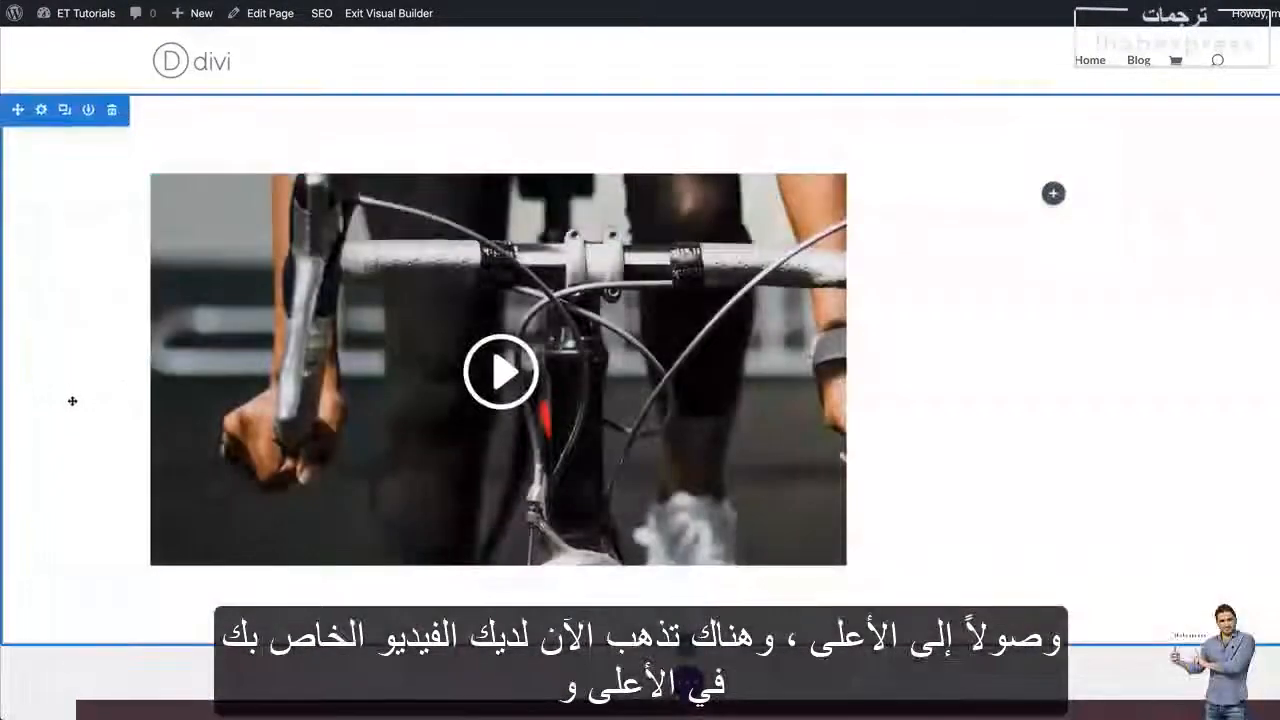
{"action": "scroll", "coordinate": [71, 400], "scroll_direction": "down", "scroll_amount": 5}
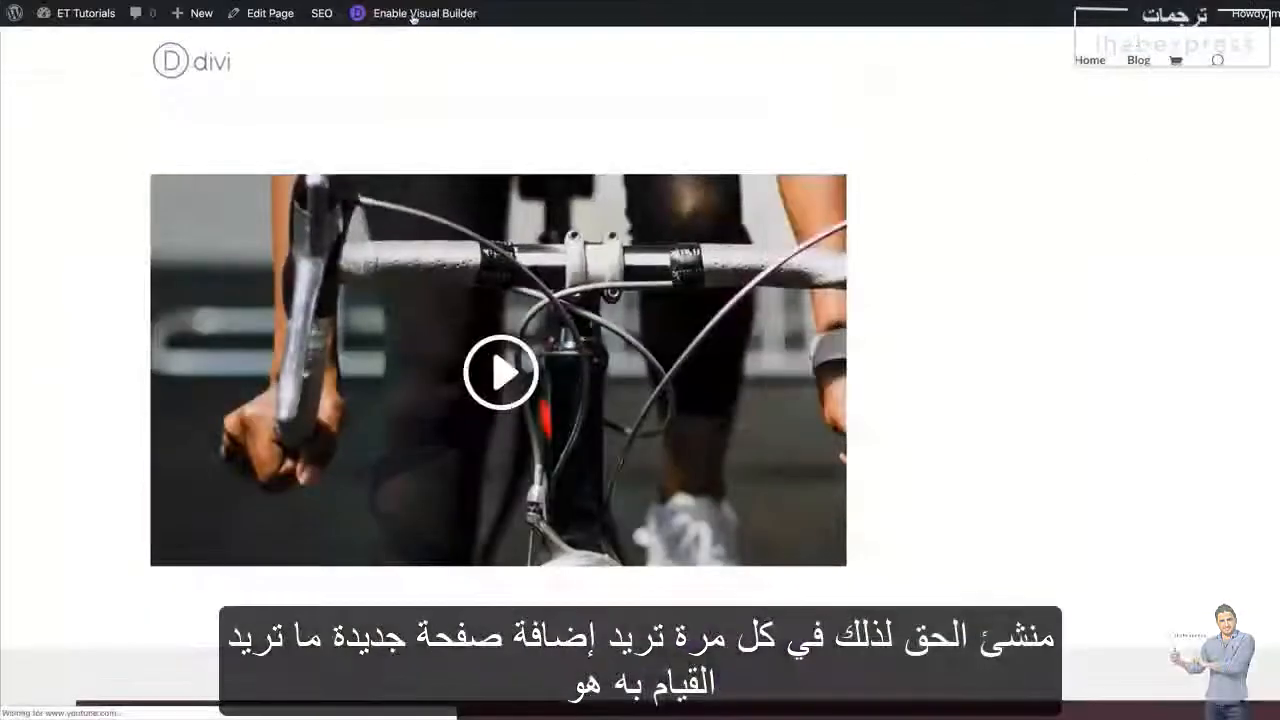
{"action": "scroll", "coordinate": [1032, 358], "scroll_direction": "down", "scroll_amount": 3}
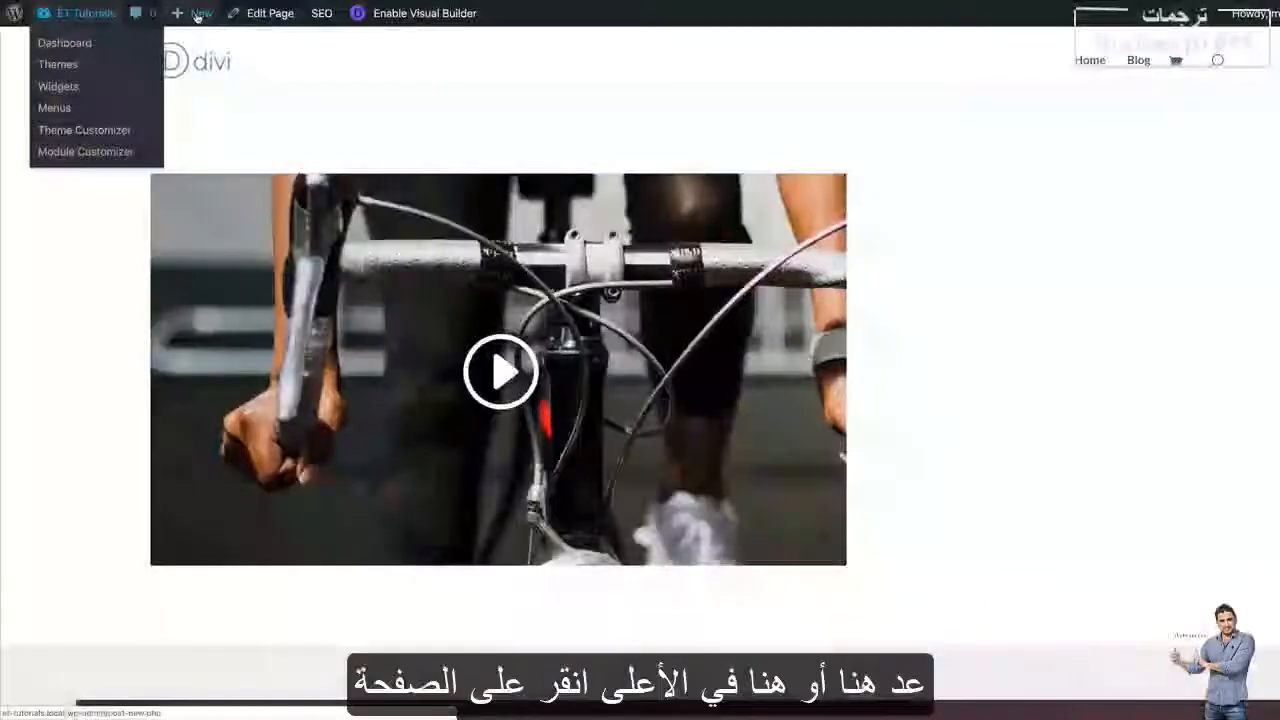
Create a new page titled "premade" and start editing it with the Divi Builder
{"action": "mouse_move", "coordinate": [197, 17]}
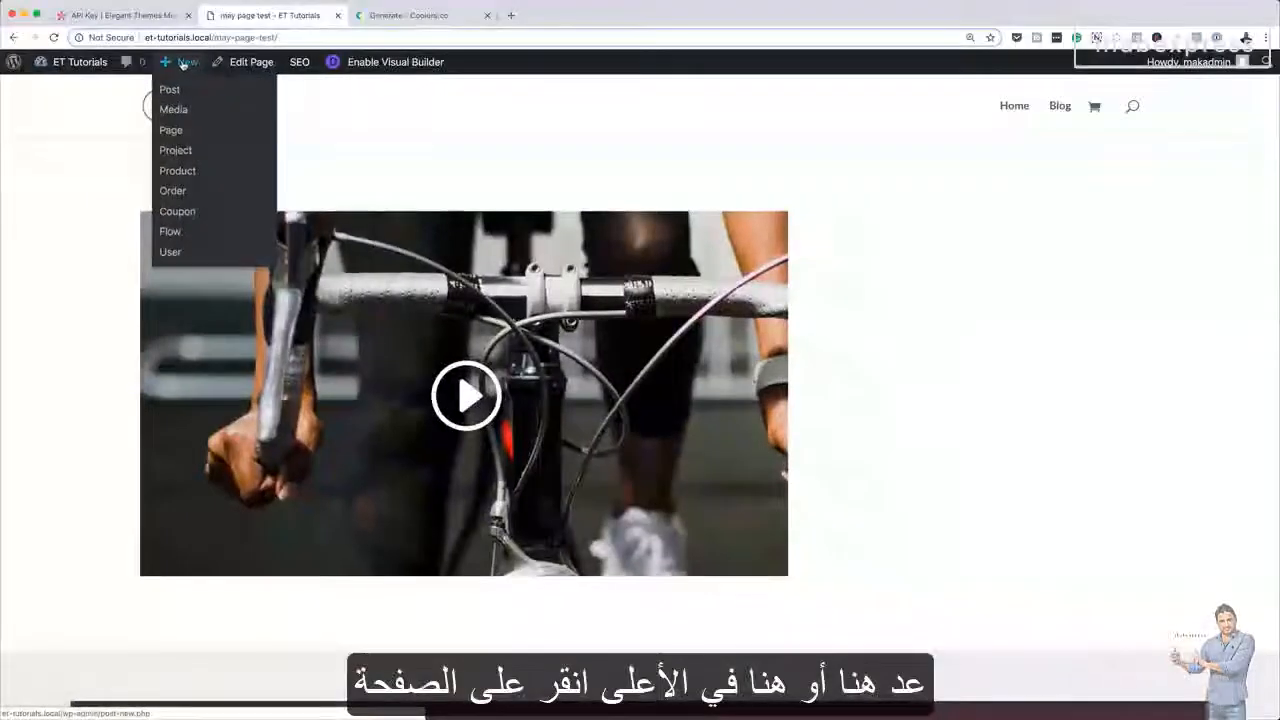
{"action": "left_click", "coordinate": [171, 131]}
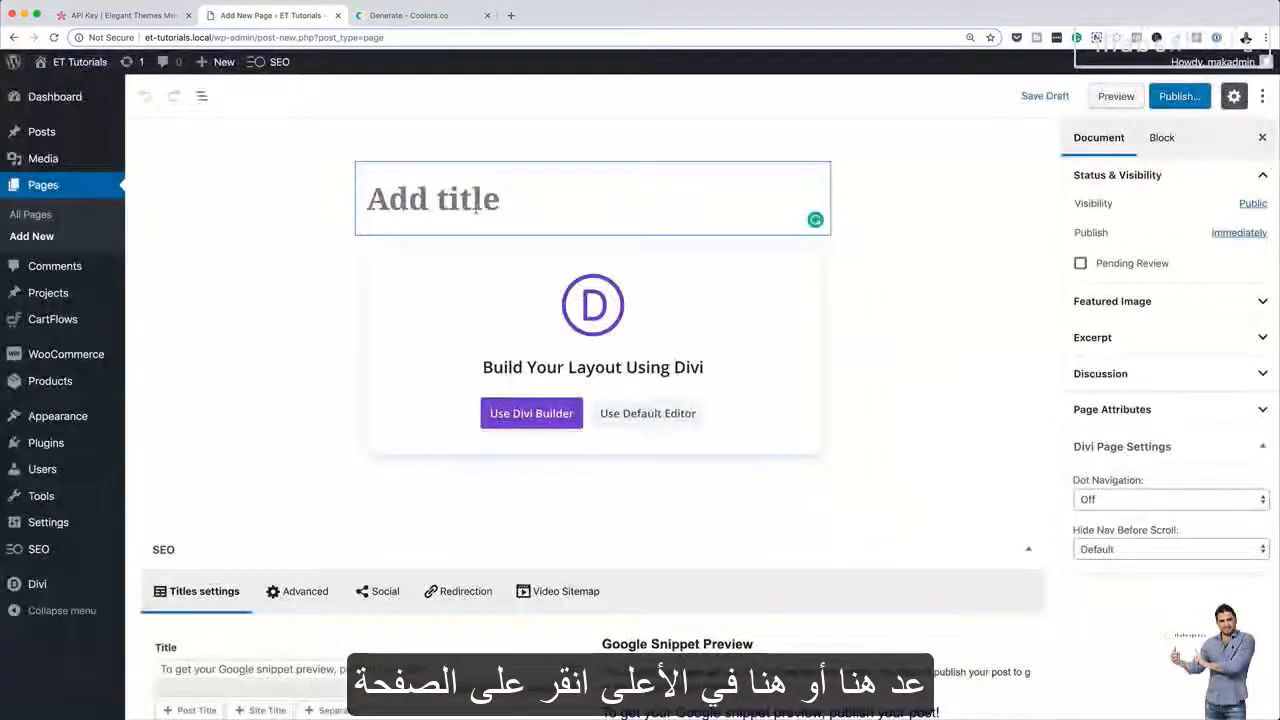
{"action": "type", "text": "premade"}
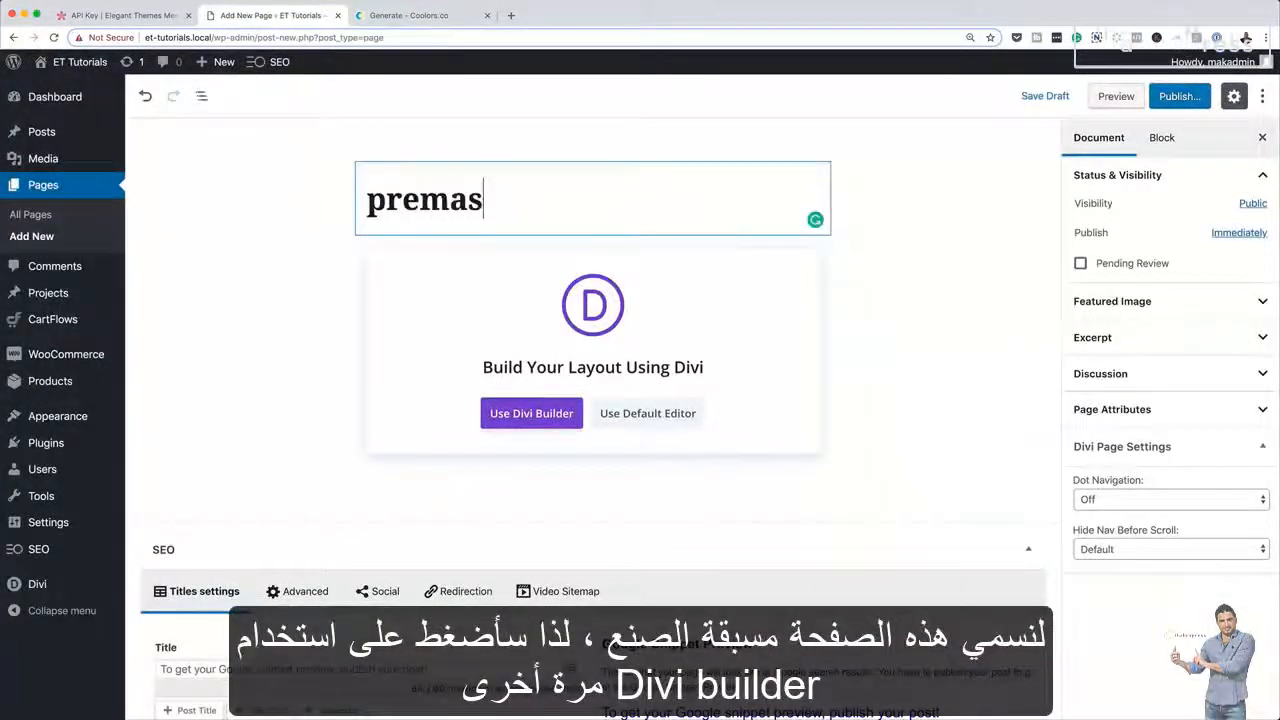
{"action": "left_click", "coordinate": [555, 418]}
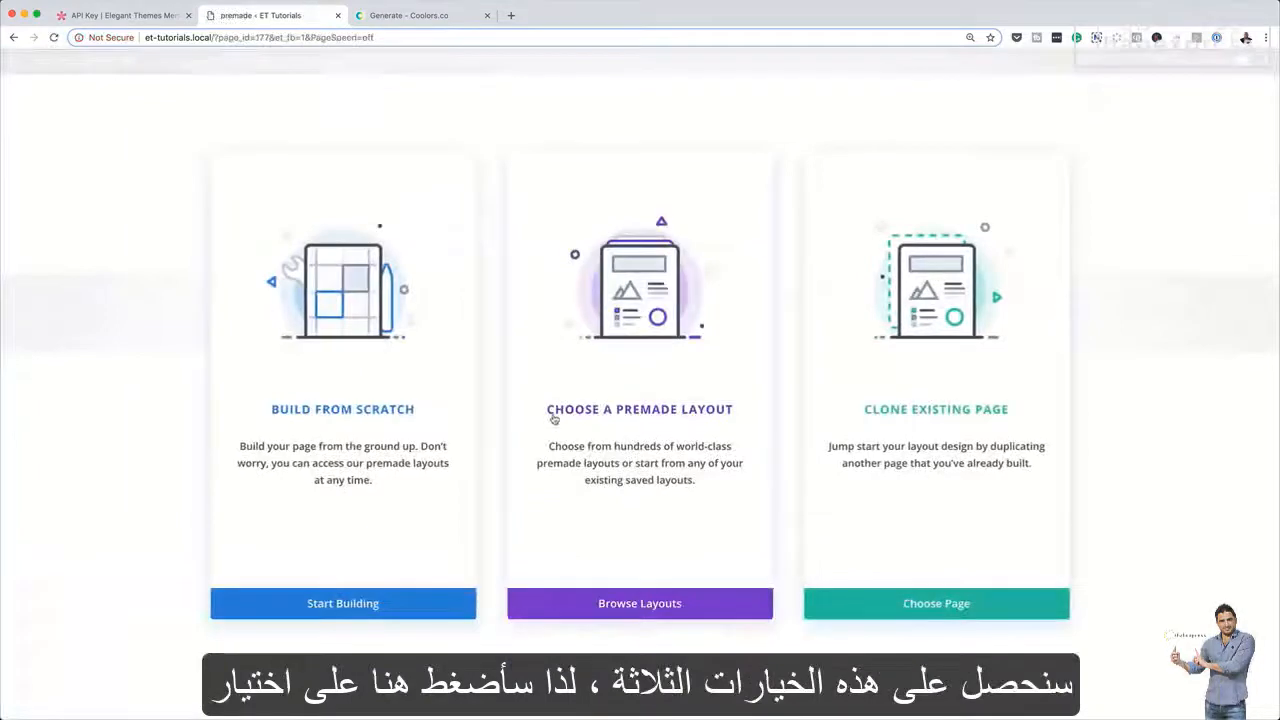
Choose to start from a premade layout and filter the layout packs by the Business category
{"action": "left_click", "coordinate": [645, 415]}
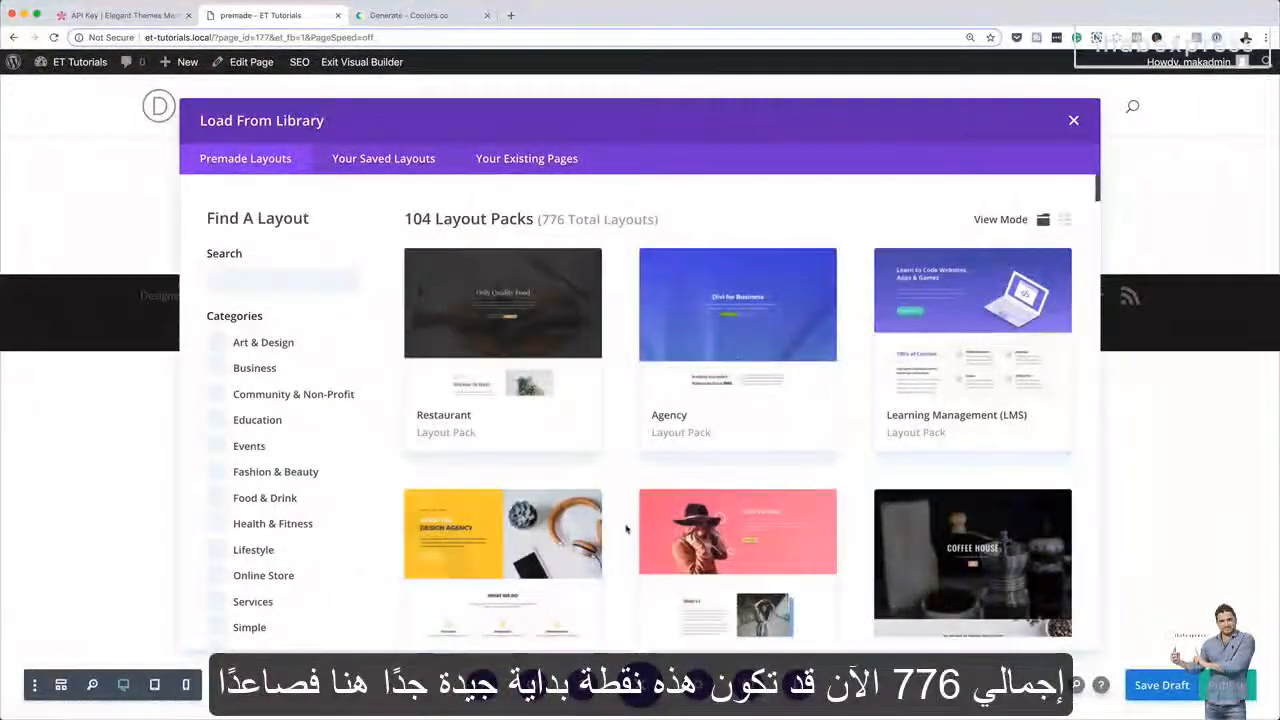
{"action": "scroll", "coordinate": [626, 528], "scroll_direction": "down", "scroll_amount": 1}
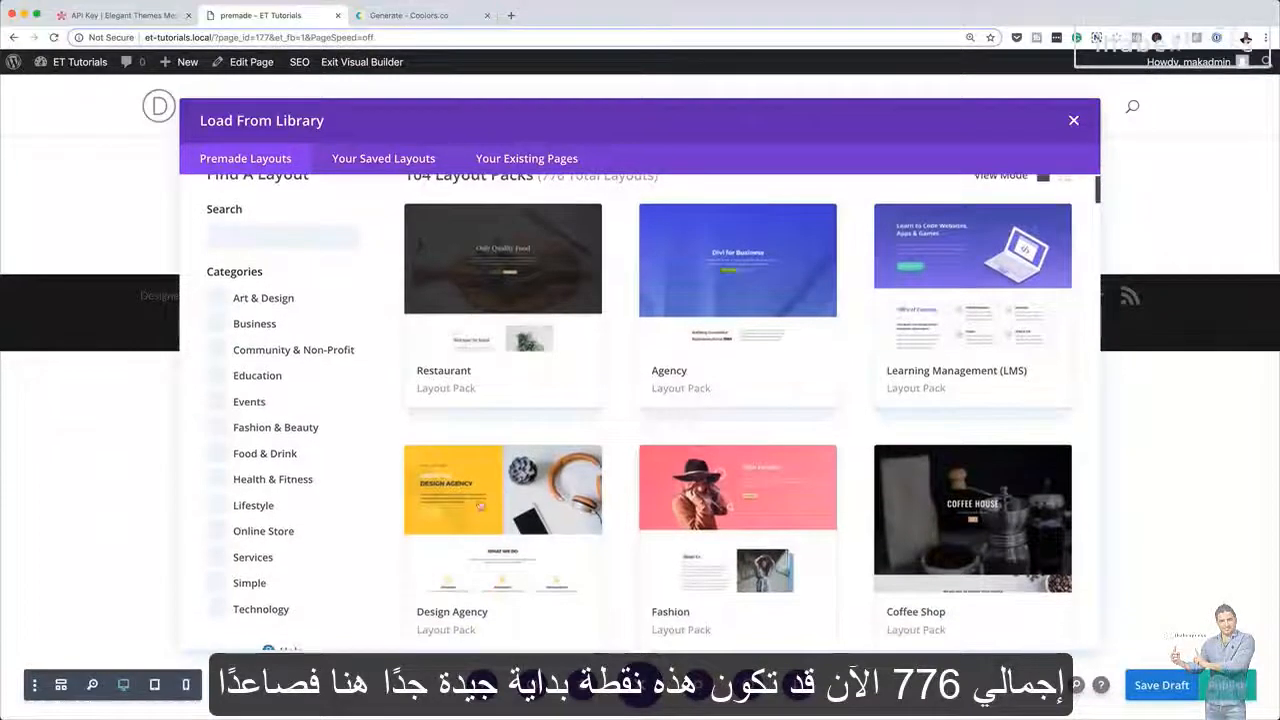
{"action": "scroll", "coordinate": [331, 480], "scroll_direction": "down", "scroll_amount": 1}
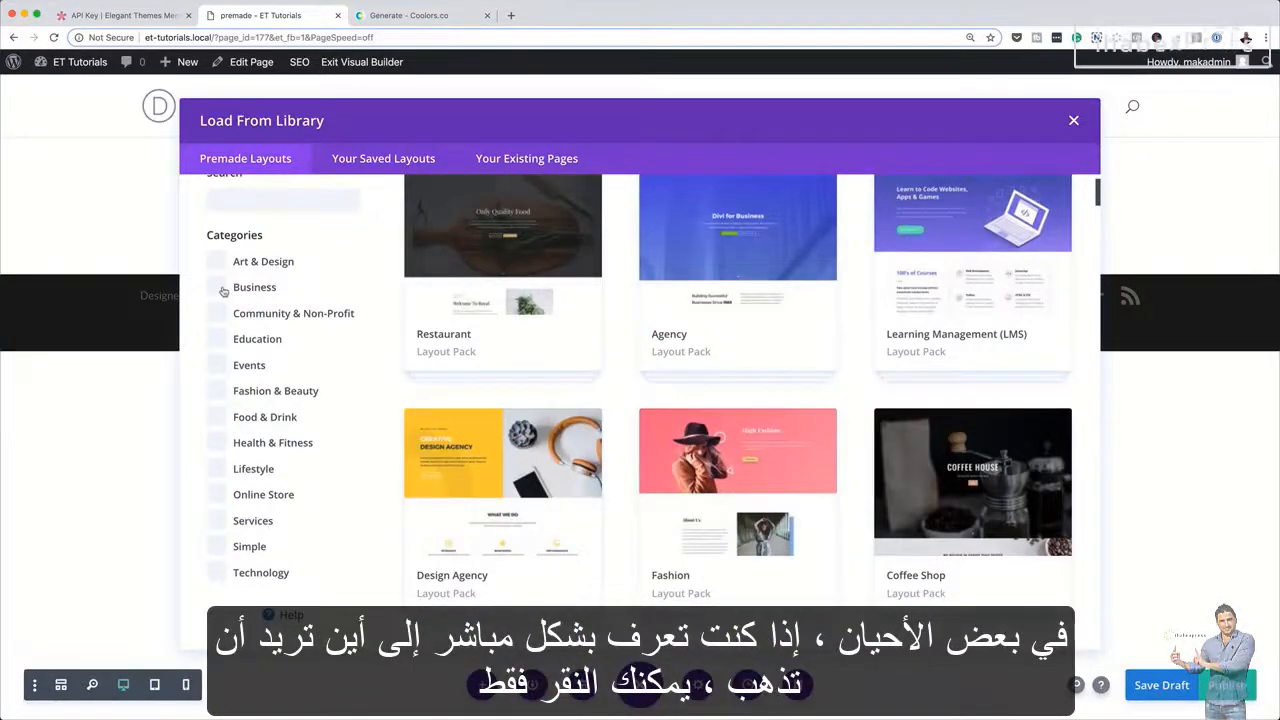
{"action": "left_click", "coordinate": [222, 289]}
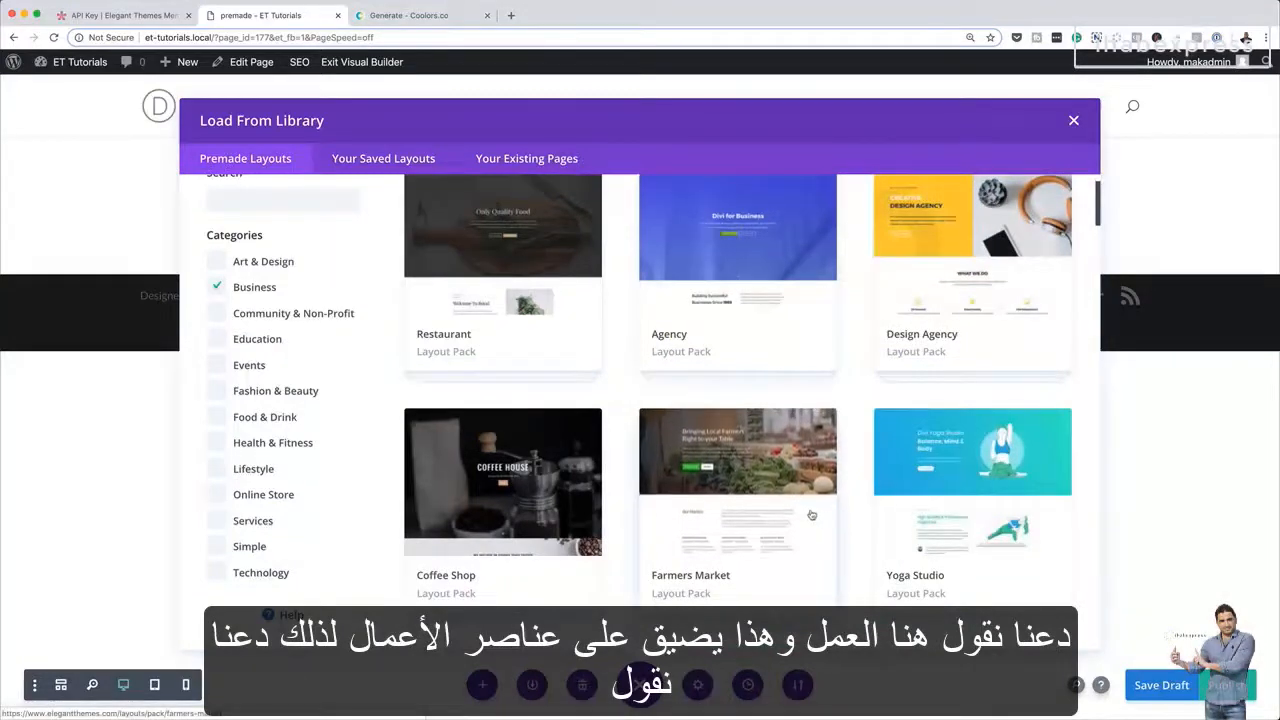
{"action": "scroll", "coordinate": [812, 513], "scroll_direction": "up", "scroll_amount": 1}
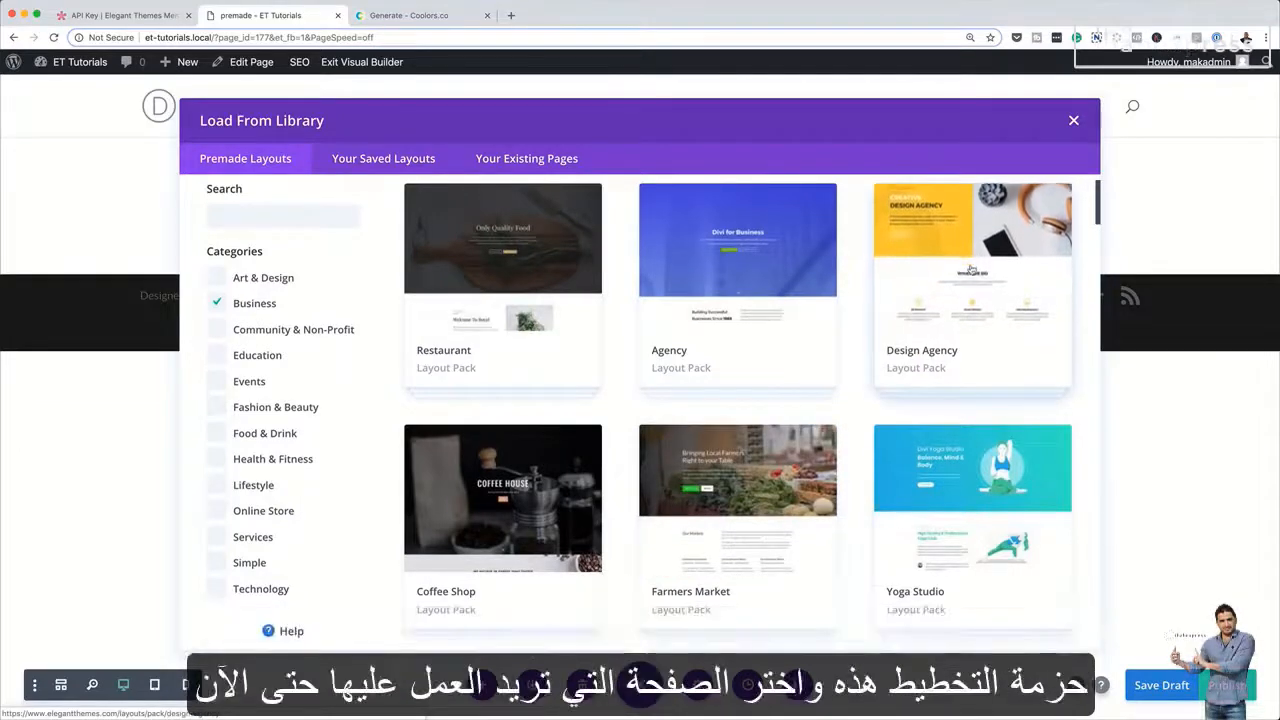
Load the Landing layout from the Design Agency pack onto the page
{"action": "left_click", "coordinate": [971, 271]}
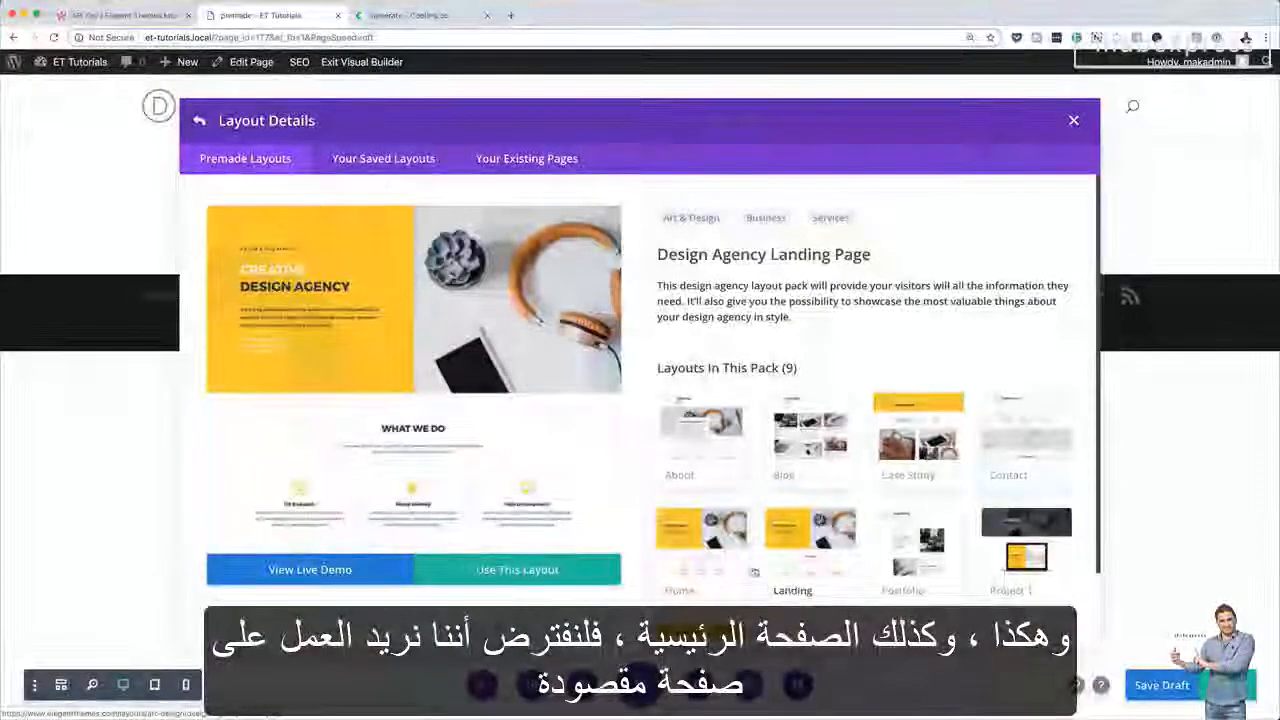
{"action": "scroll", "coordinate": [754, 572], "scroll_direction": "down", "scroll_amount": 3}
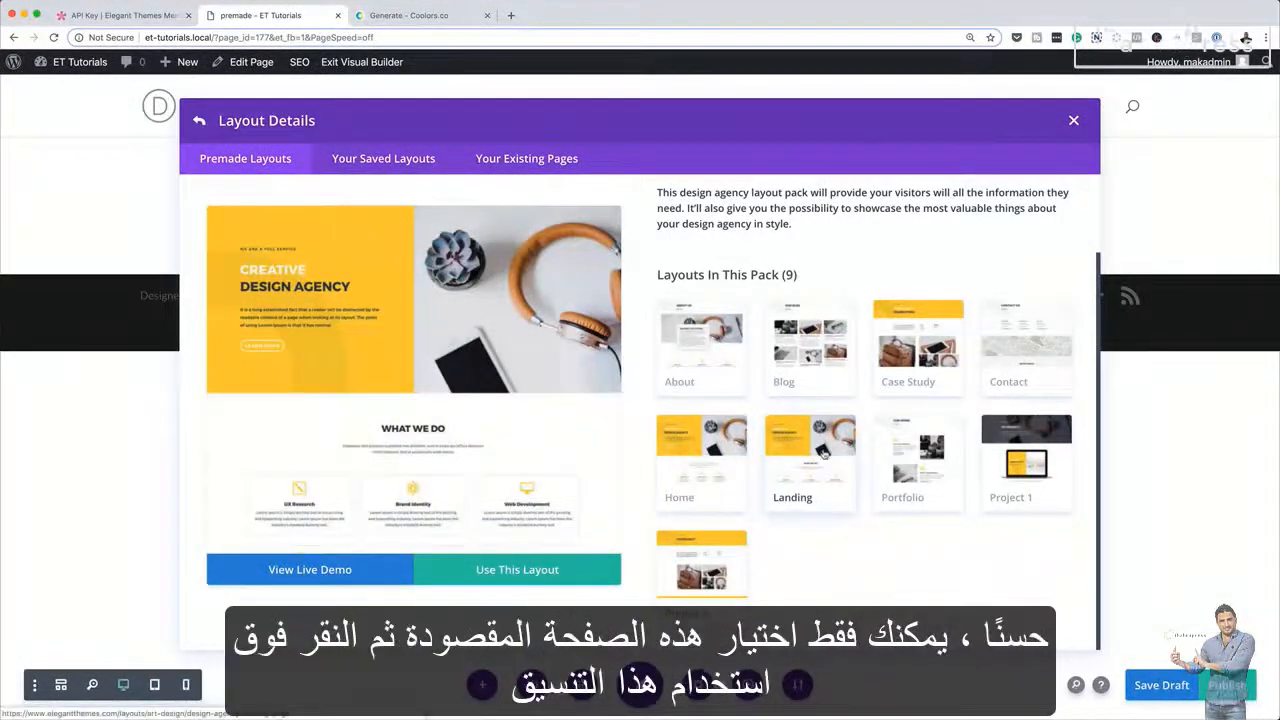
{"action": "left_click", "coordinate": [538, 571]}
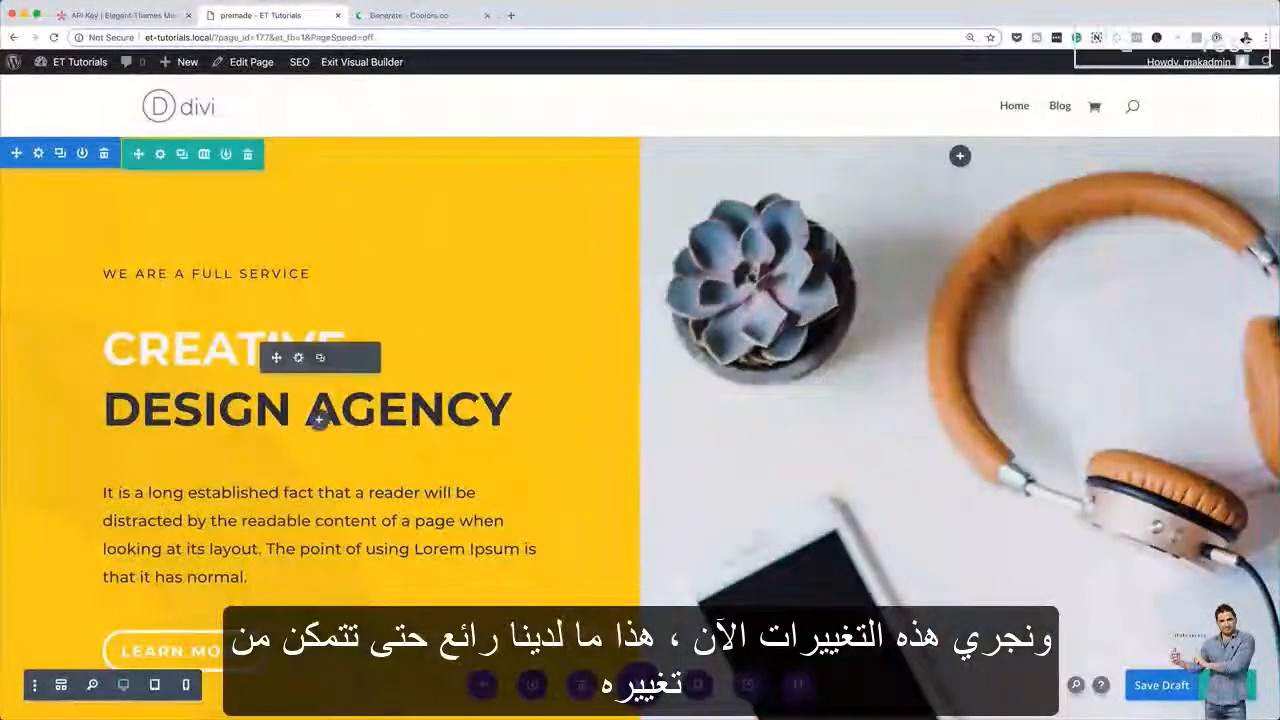
Replace "are a full service" in the small line above the hero heading with "a design agency"
{"action": "left_click", "coordinate": [205, 273]}
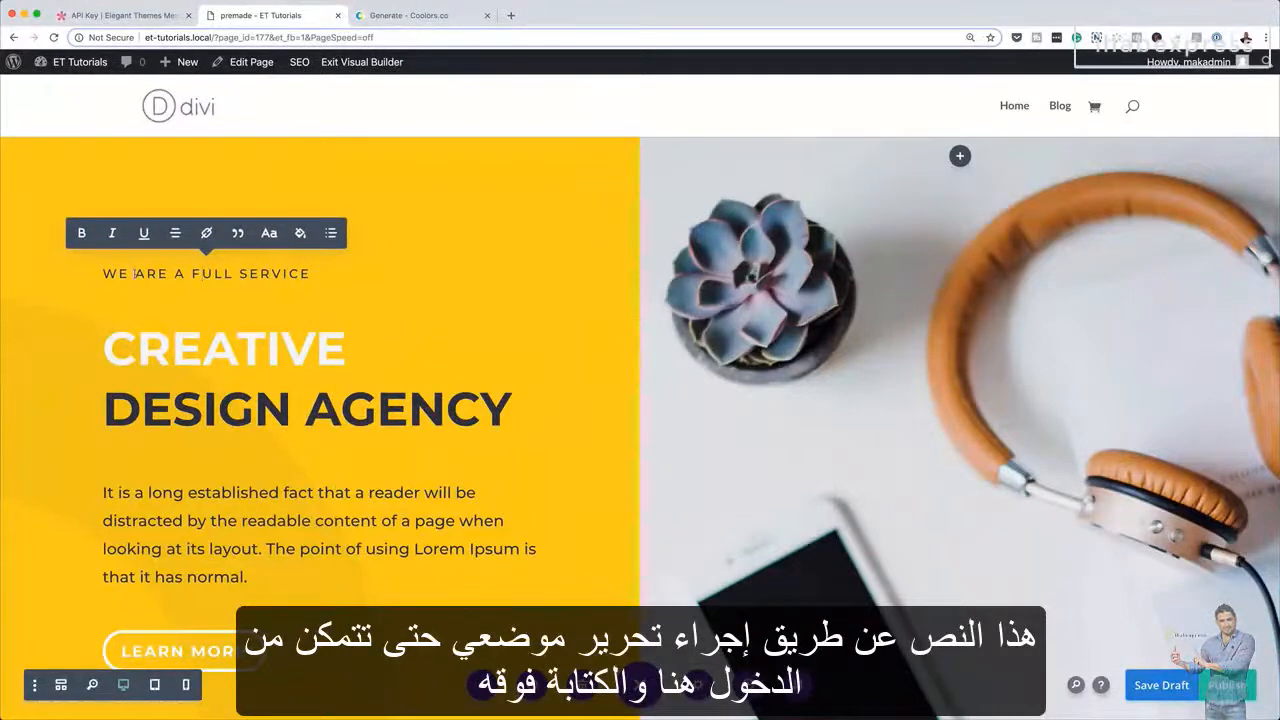
{"action": "left_click_drag", "start_coordinate": [205, 276], "coordinate": [360, 284]}
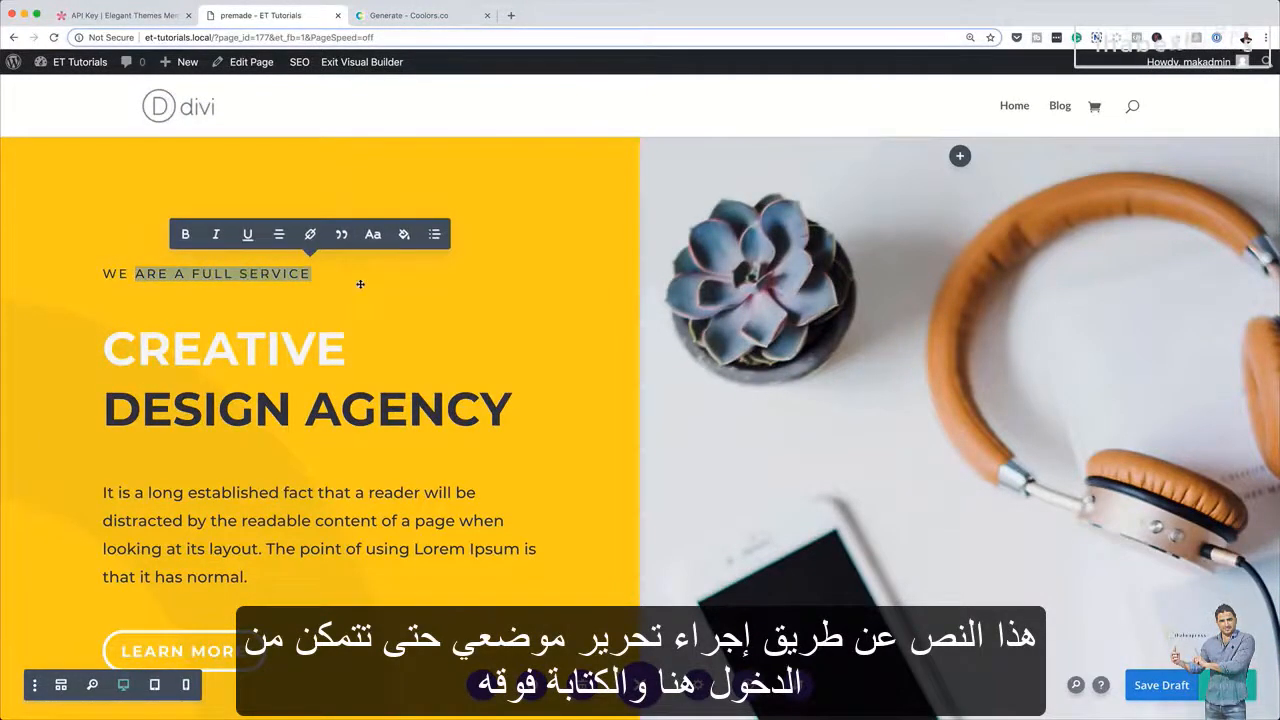
{"action": "type", "text": "A DESIGN AGENCY"}
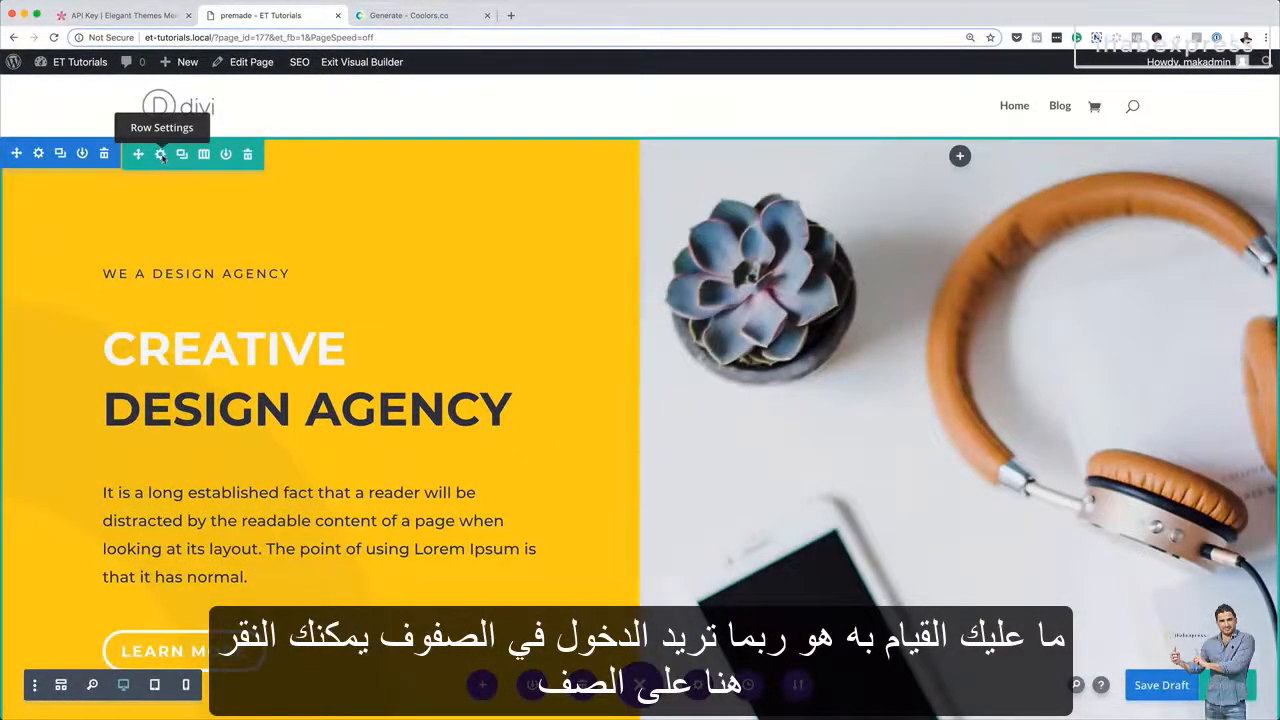
Open the hero row's settings and filter them to show only modified styles
{"action": "left_click", "coordinate": [160, 154]}
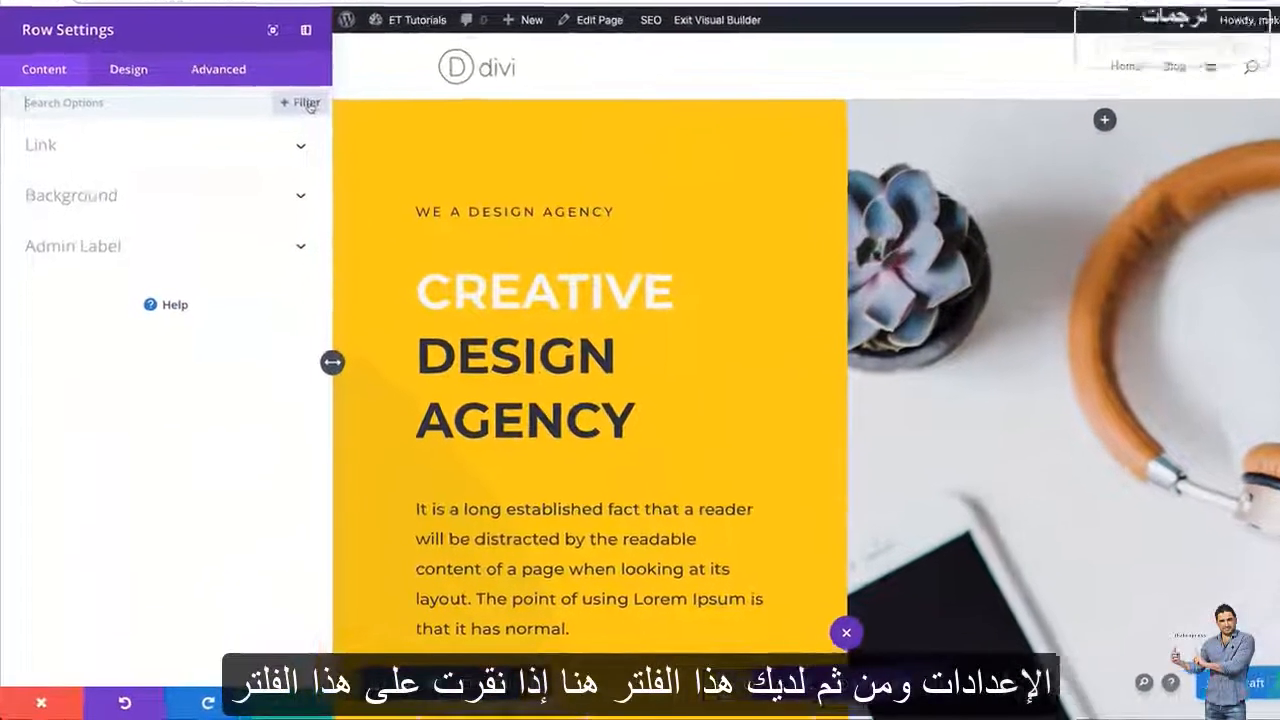
{"action": "left_click", "coordinate": [288, 140]}
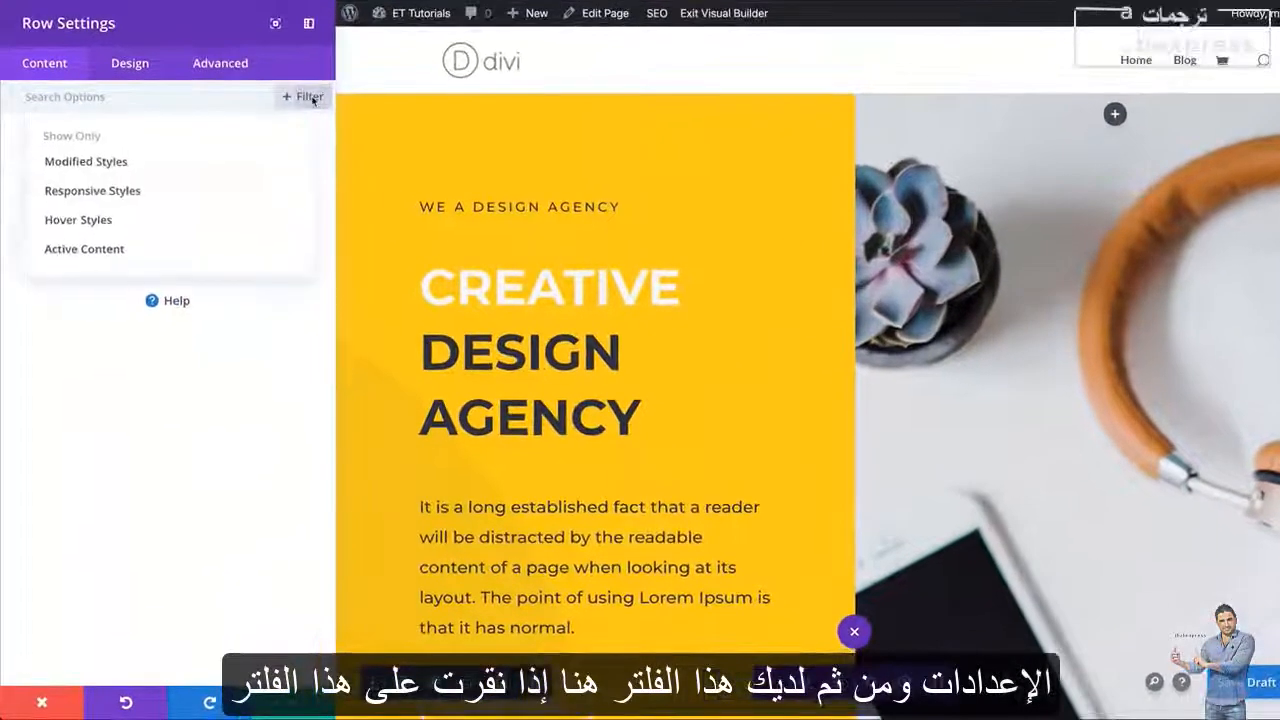
{"action": "left_click", "coordinate": [202, 162]}
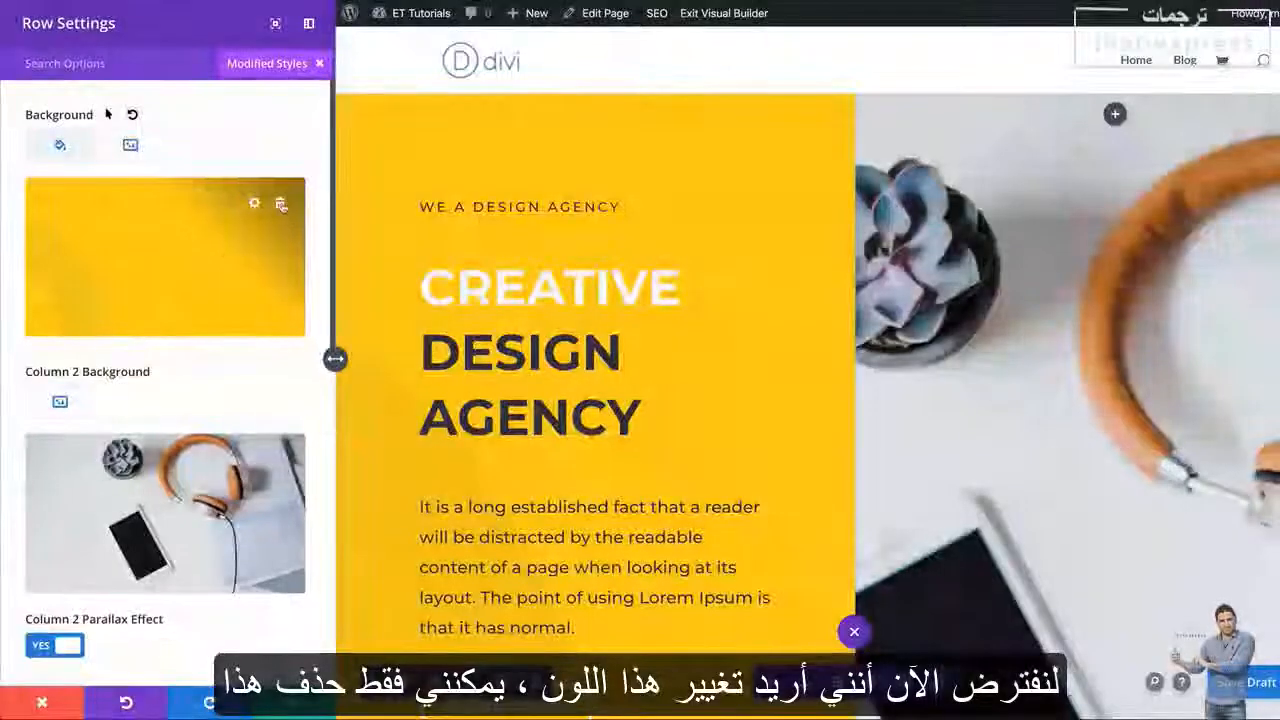
Change the background color of the hero row's text column to the blue from the saved palette
{"action": "left_click", "coordinate": [281, 204]}
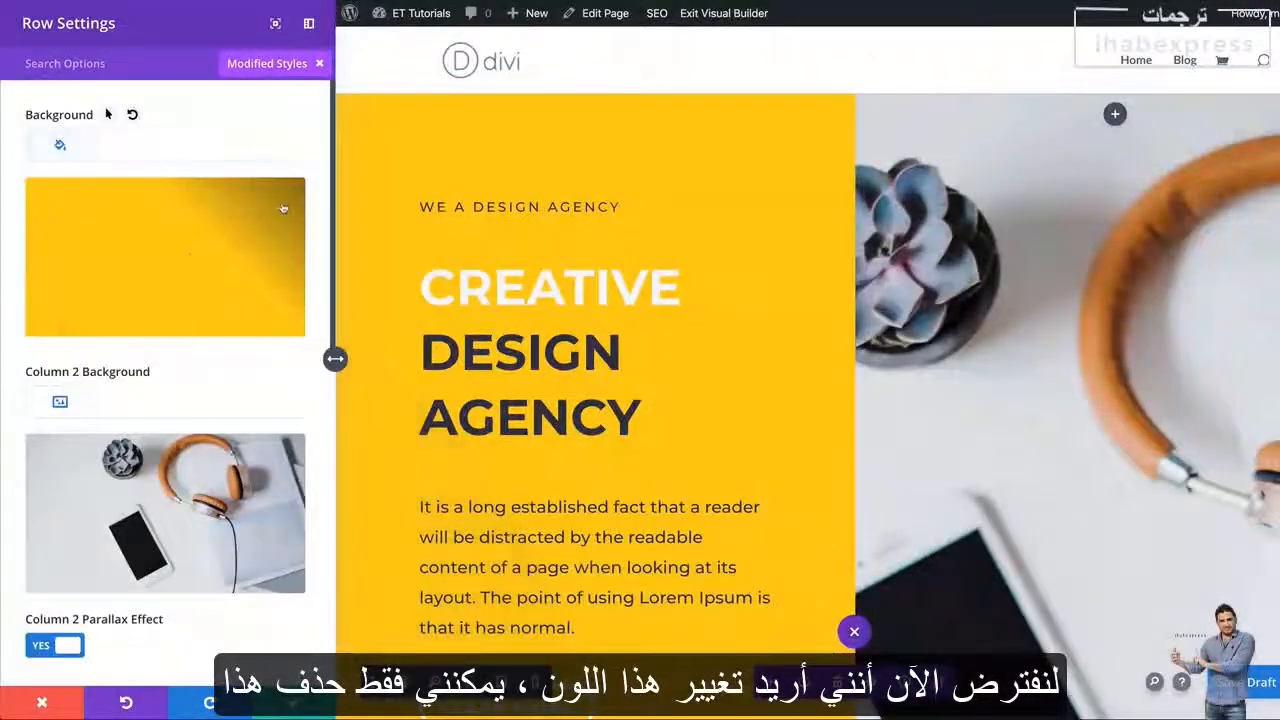
{"action": "left_click", "coordinate": [190, 259]}
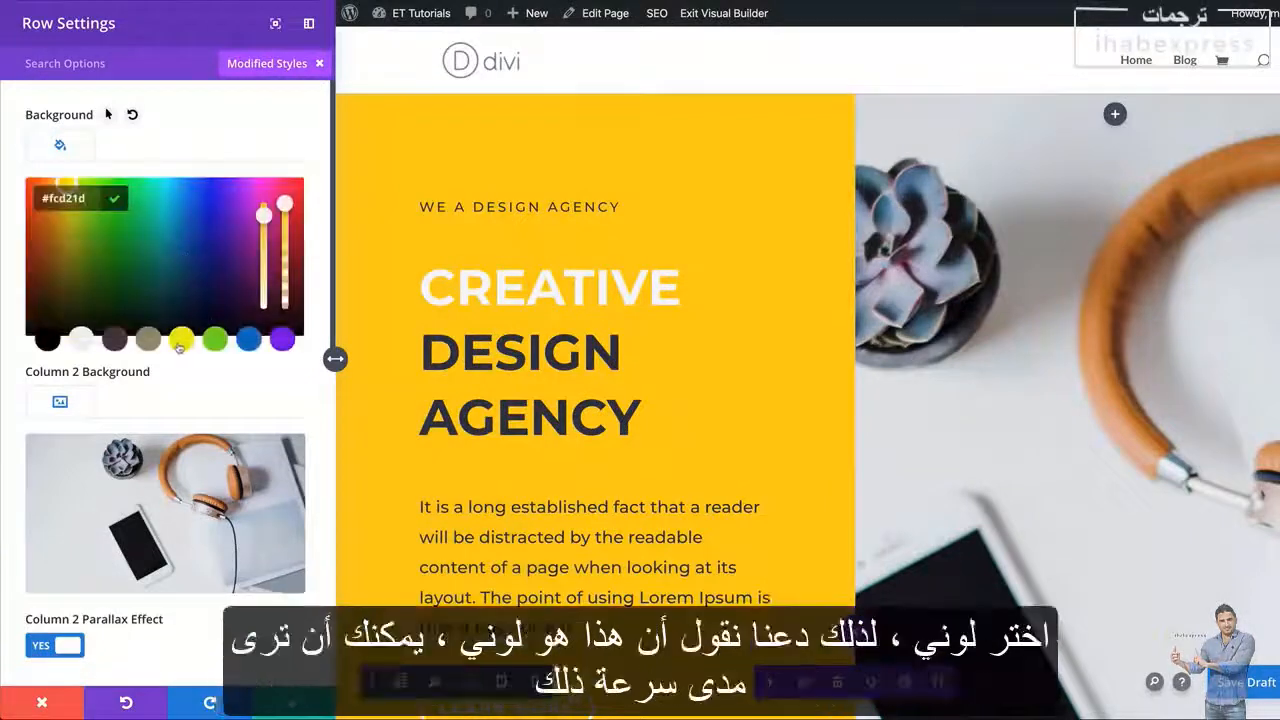
{"action": "left_click", "coordinate": [216, 341]}
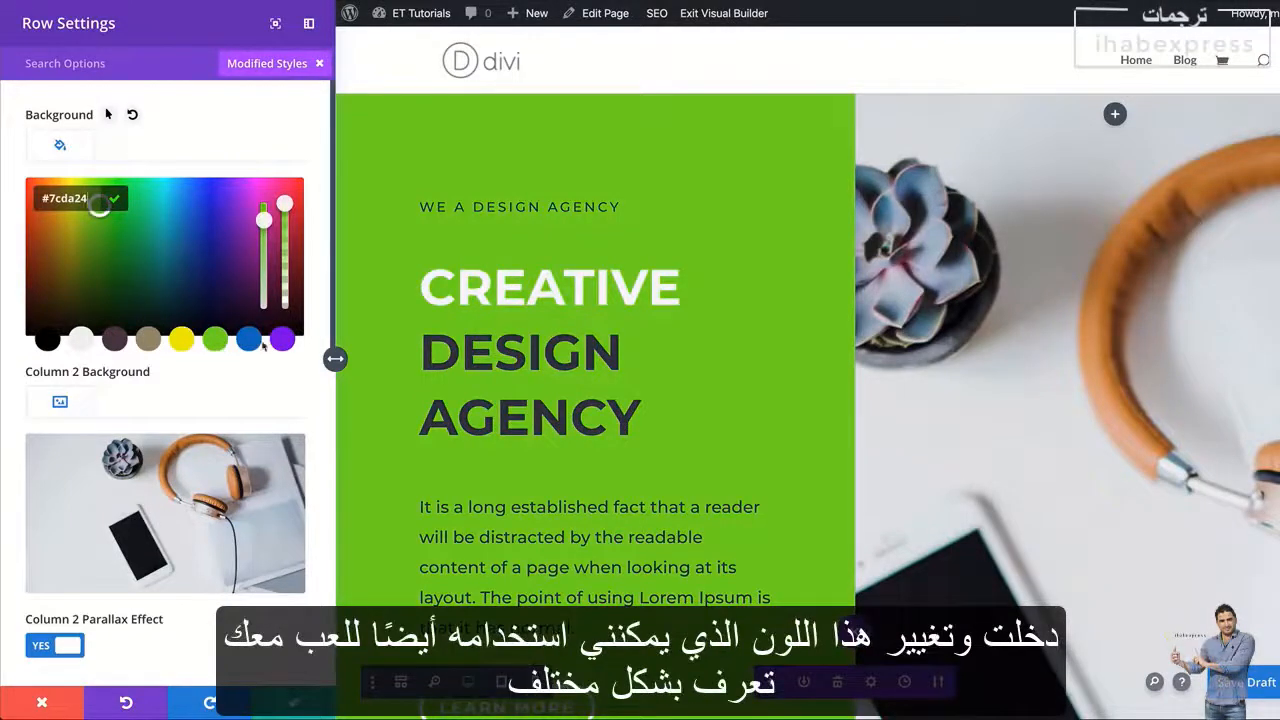
{"action": "left_click", "coordinate": [250, 341]}
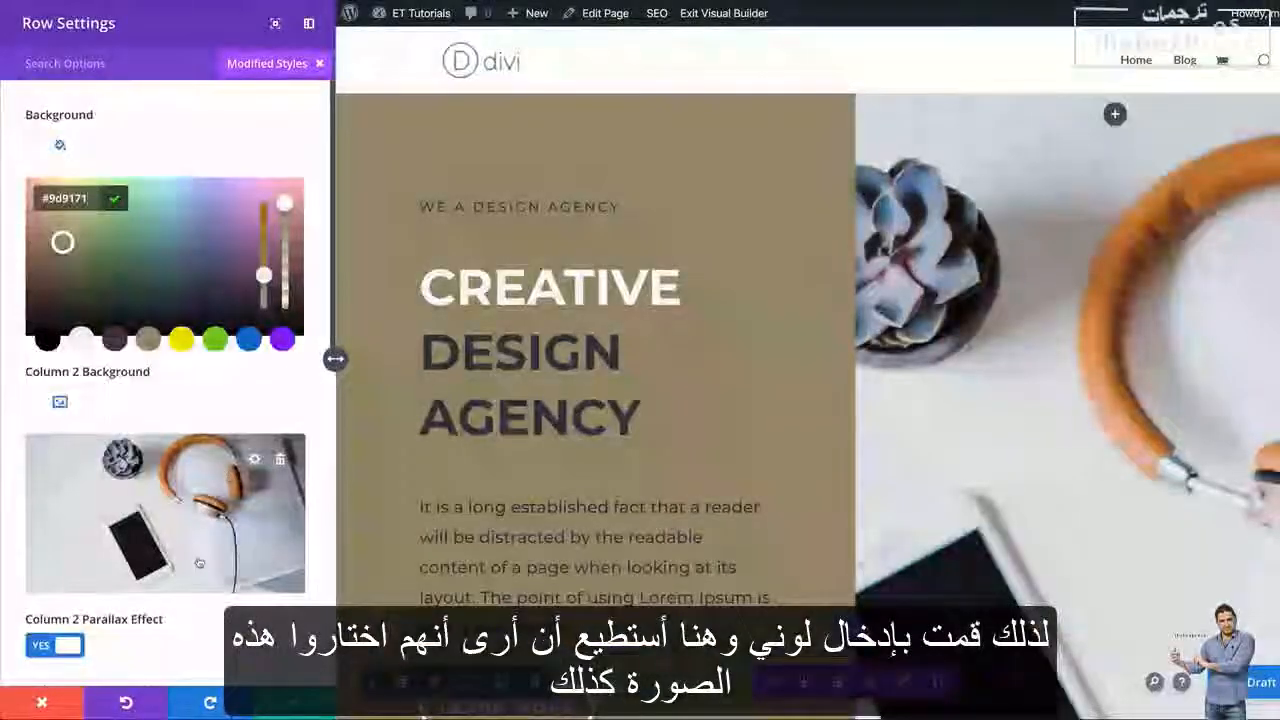
Replace the hero row's Column 2 background image with the media library photo of a meeting table with laptops
{"action": "scroll", "coordinate": [210, 550], "scroll_direction": "down", "scroll_amount": 1}
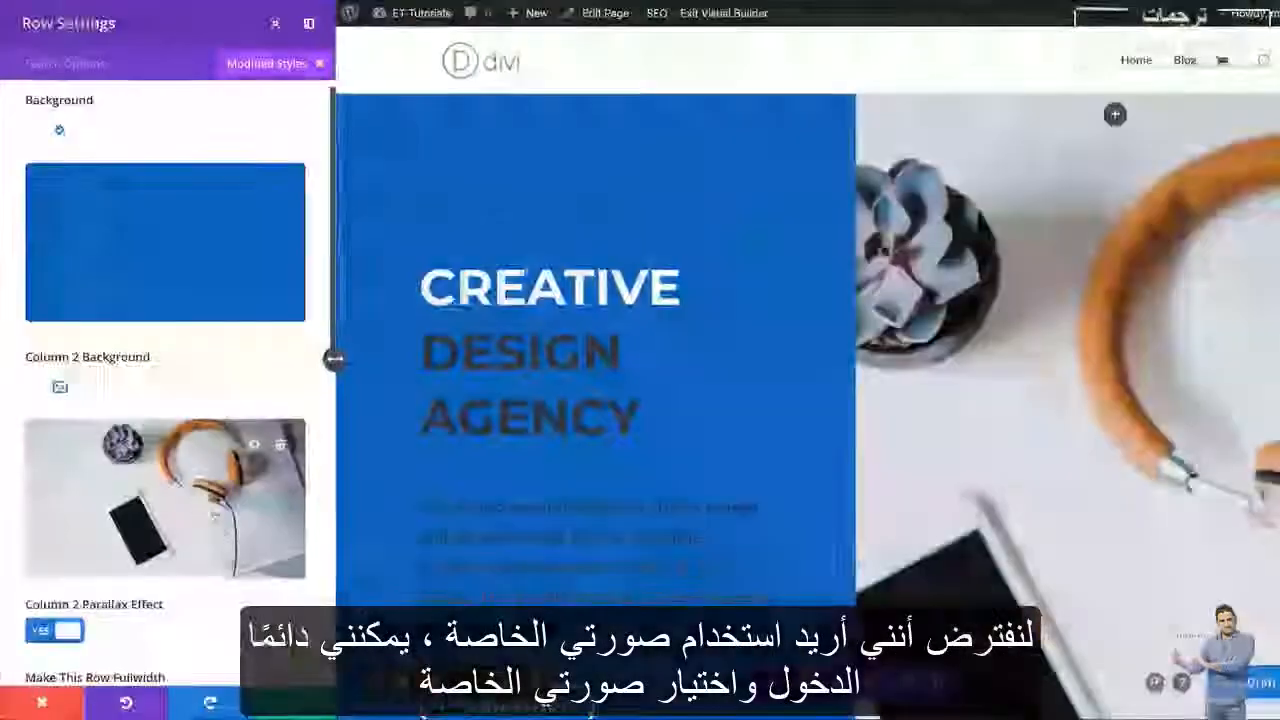
{"action": "left_click", "coordinate": [196, 506]}
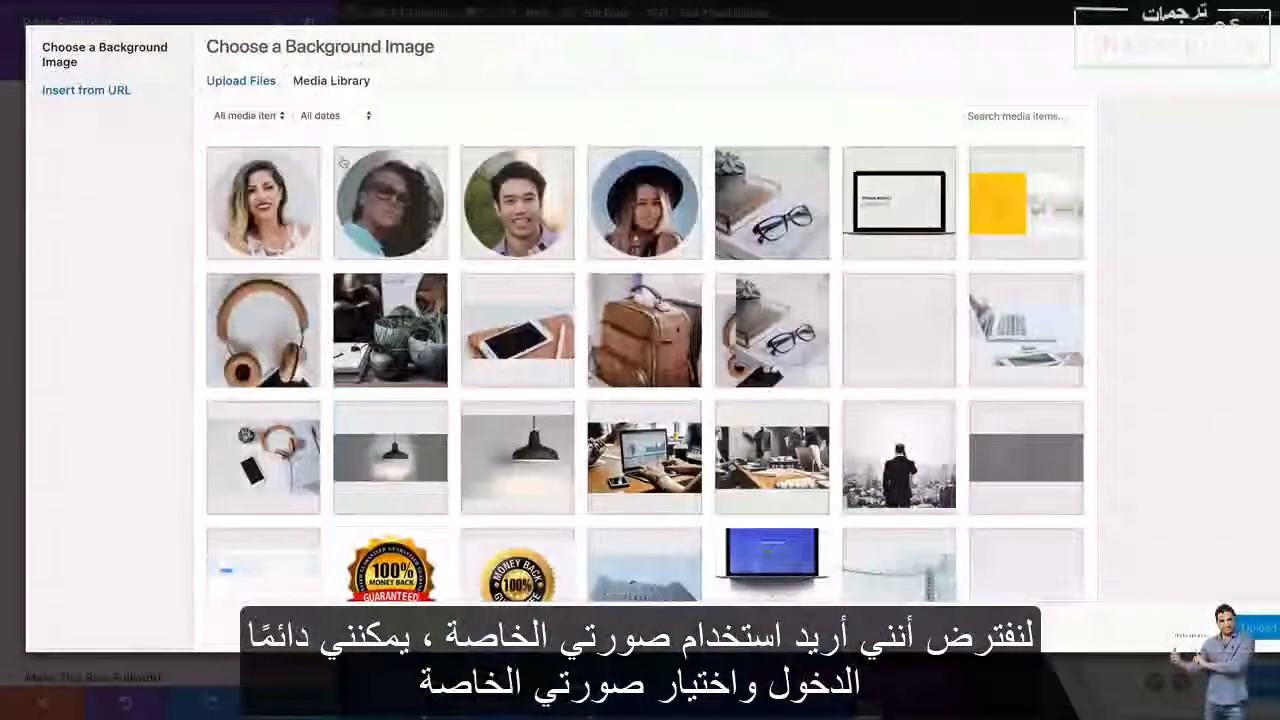
{"action": "scroll", "coordinate": [738, 480], "scroll_direction": "down", "scroll_amount": 2}
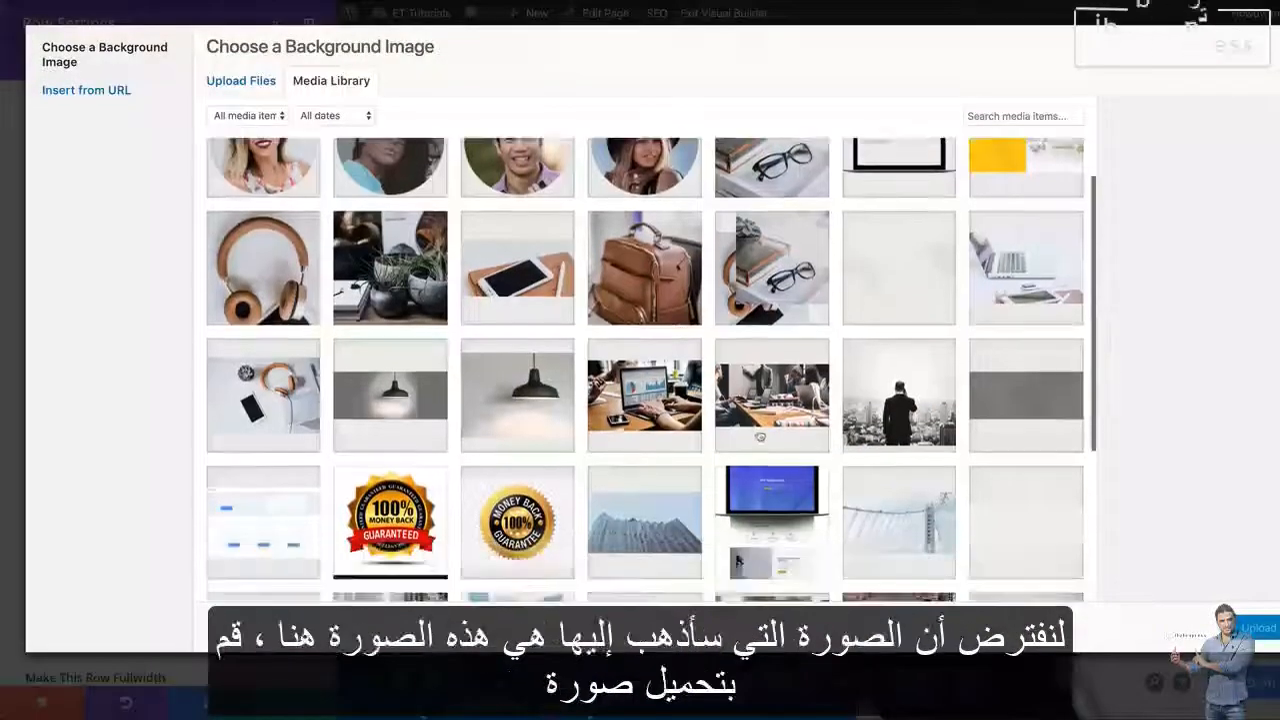
{"action": "left_click", "coordinate": [772, 395]}
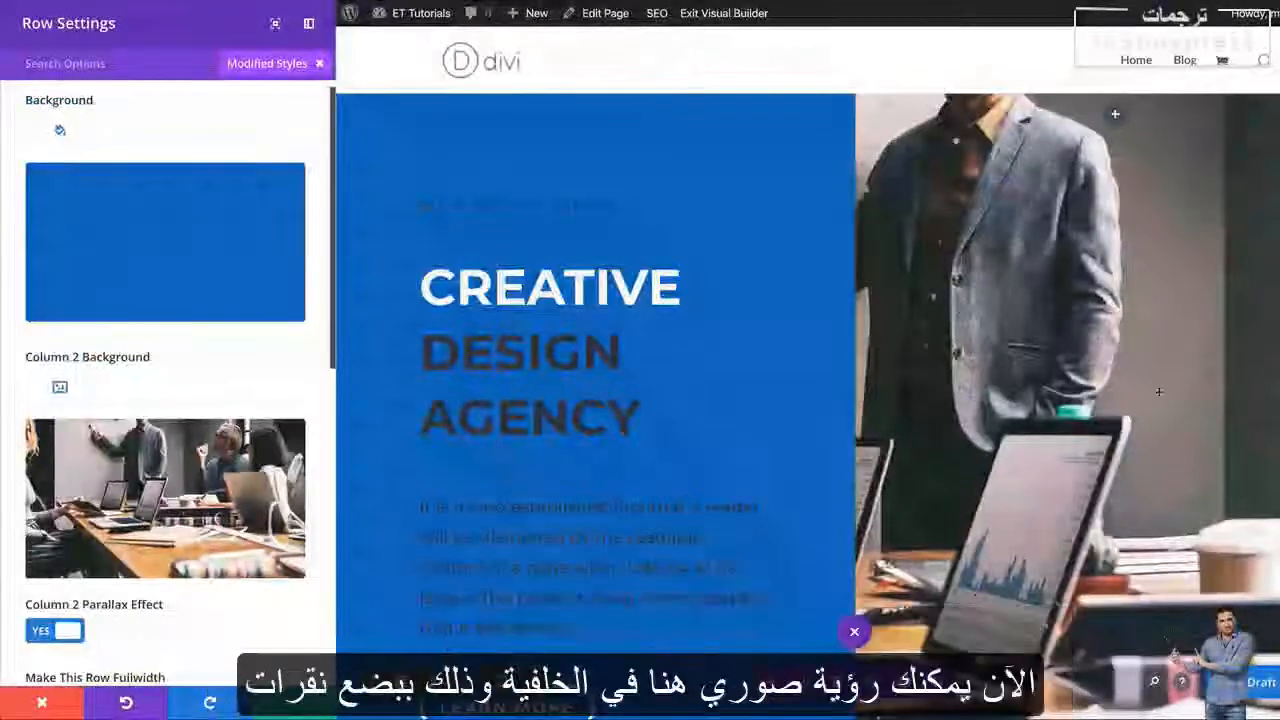
Set the hero paragraph's text color to white and its text size to 17px, and save the text settings
{"action": "scroll", "coordinate": [1056, 502], "scroll_direction": "down", "scroll_amount": 3}
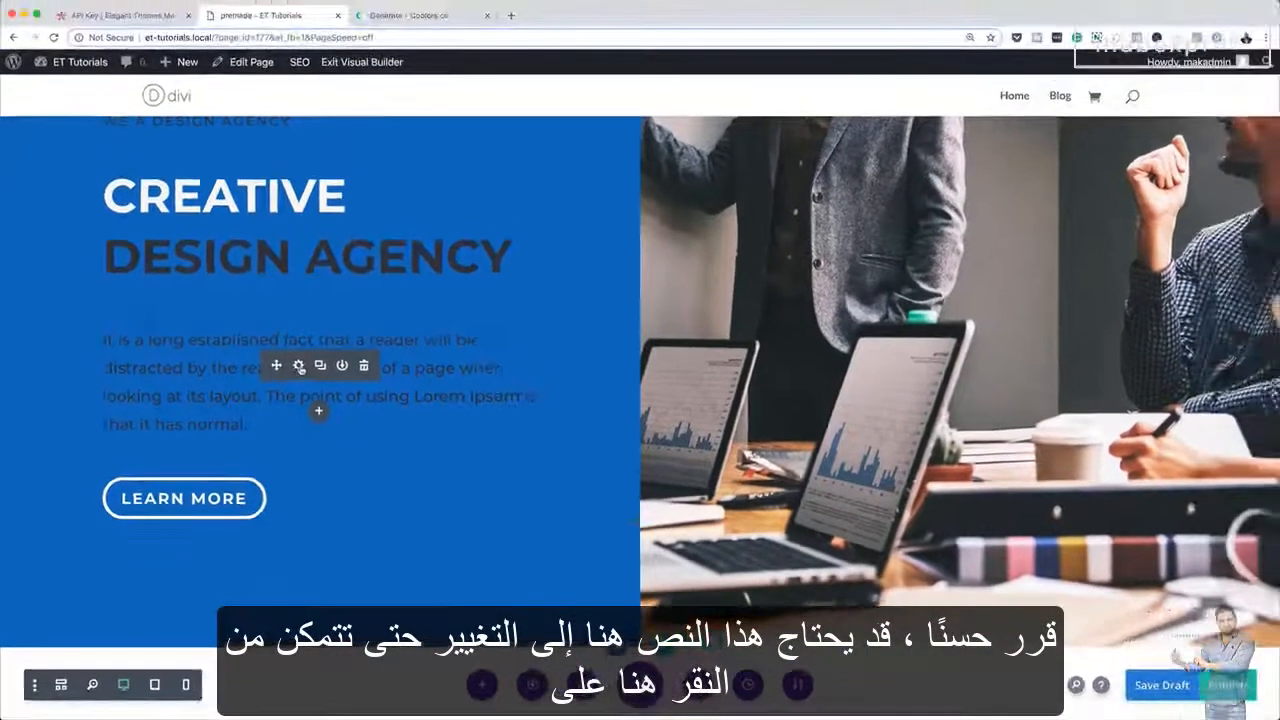
{"action": "left_click", "coordinate": [321, 340]}
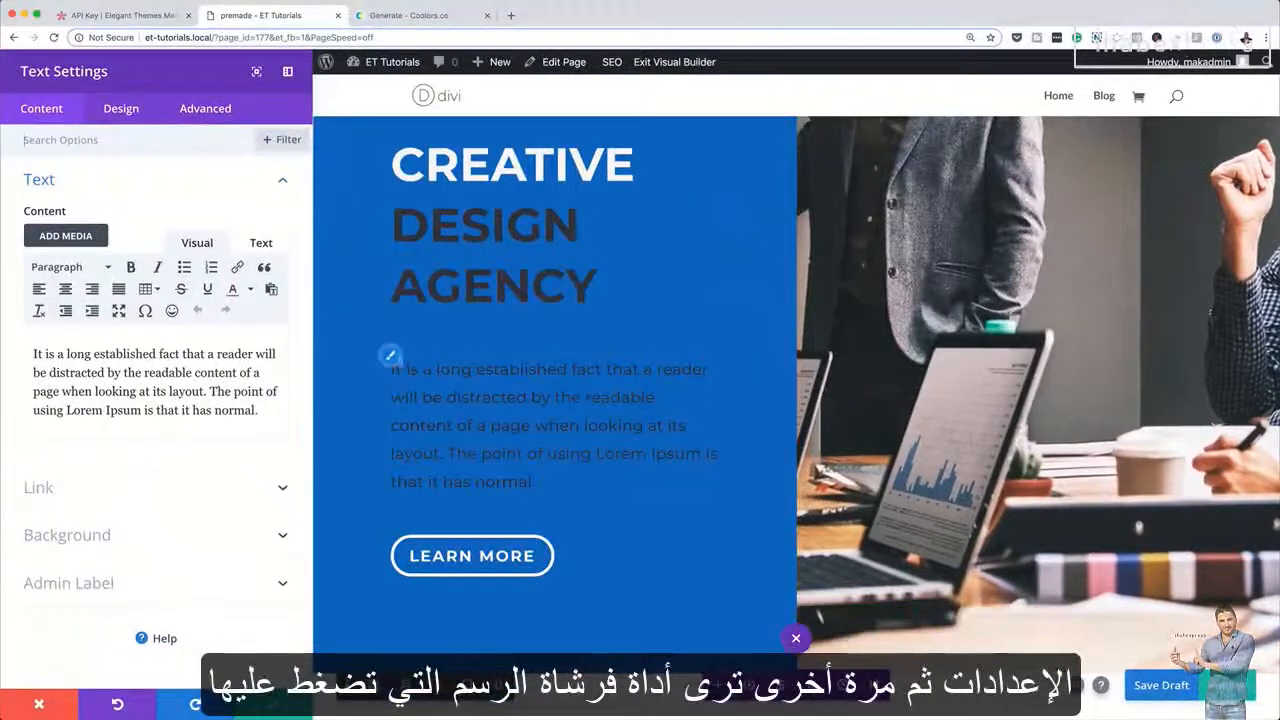
{"action": "left_click", "coordinate": [390, 358]}
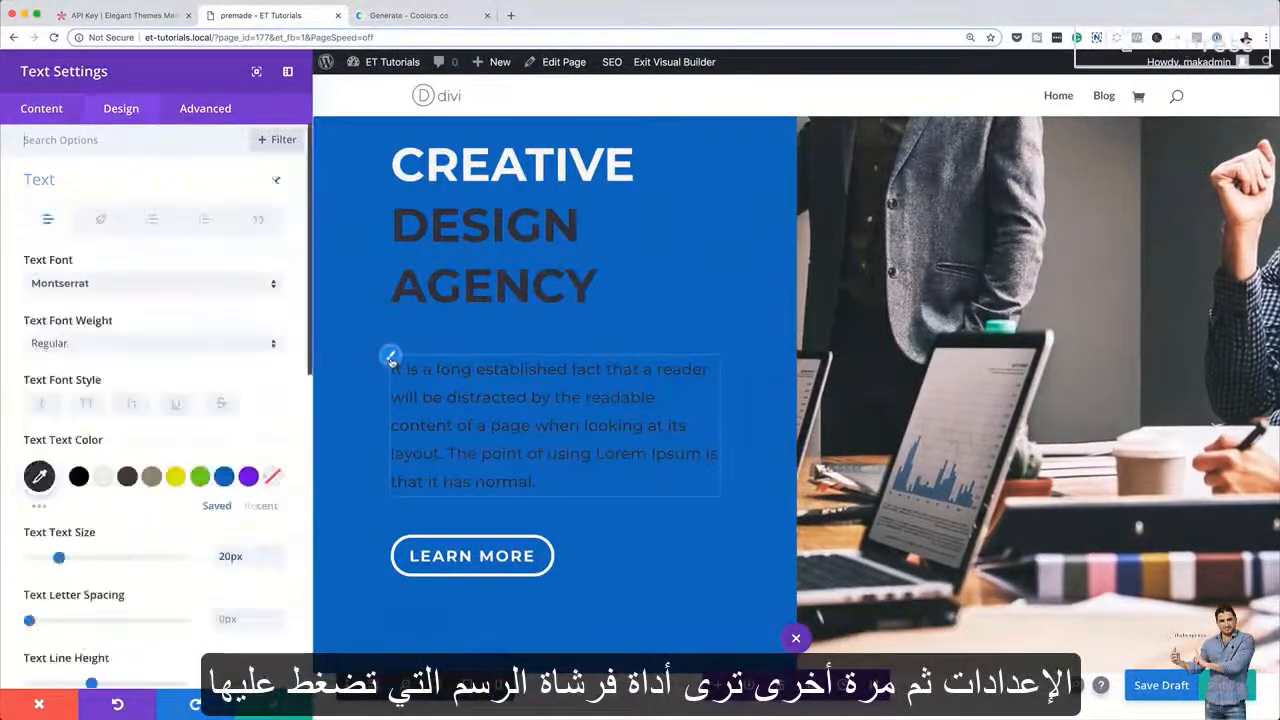
{"action": "left_click", "coordinate": [104, 477]}
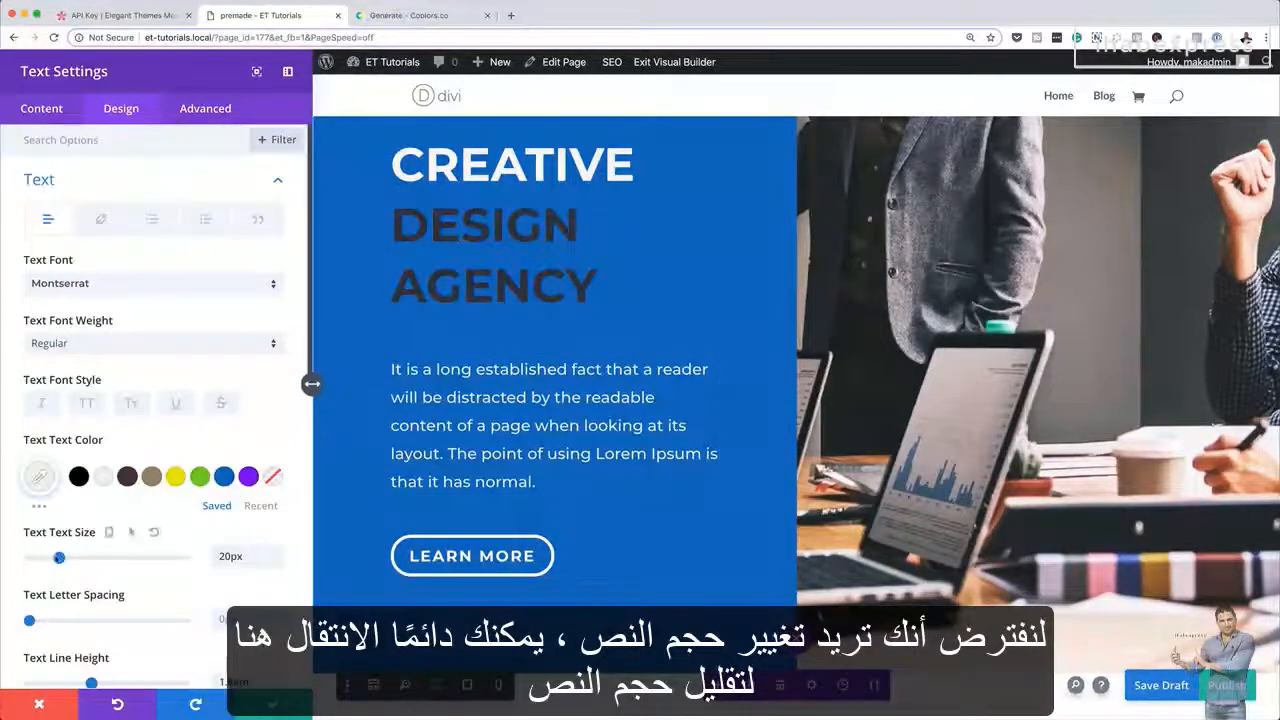
{"action": "left_click_drag", "start_coordinate": [59, 558], "coordinate": [55, 558]}
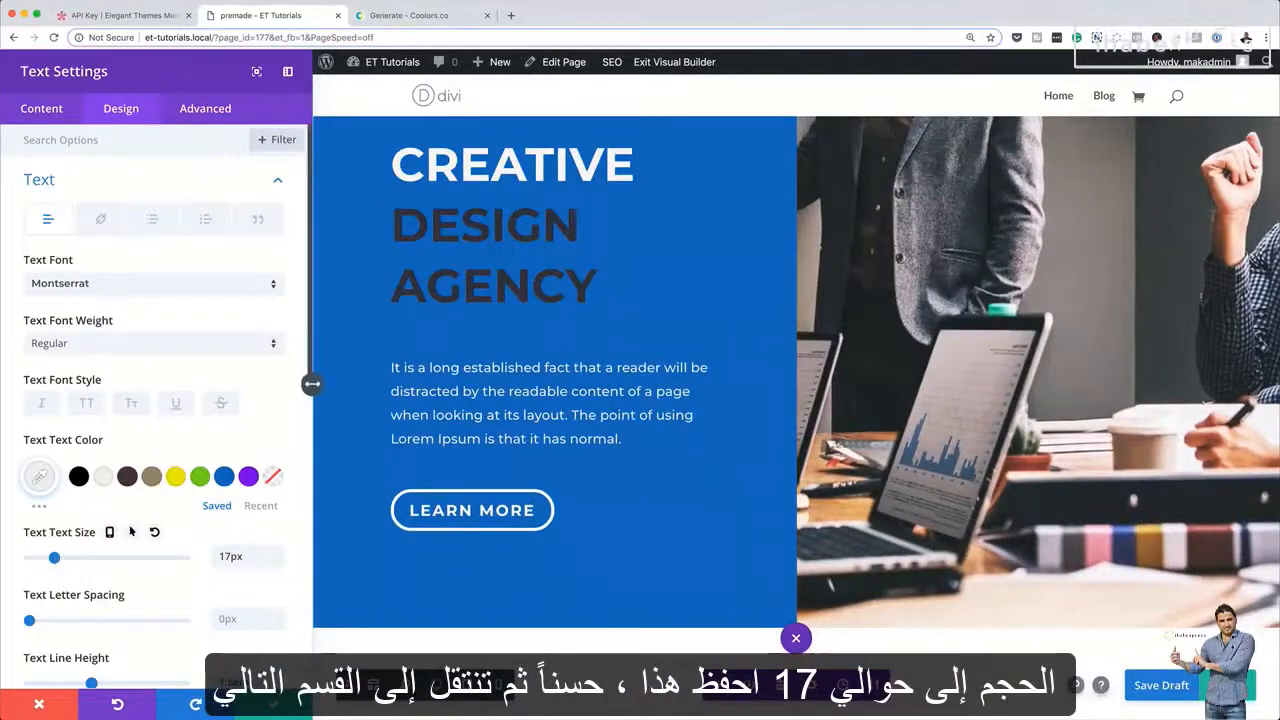
{"action": "left_click", "coordinate": [273, 704]}
Look over the sections below the hero and exit the Visual Builder
{"action": "scroll", "coordinate": [513, 500], "scroll_direction": "down", "scroll_amount": 3}
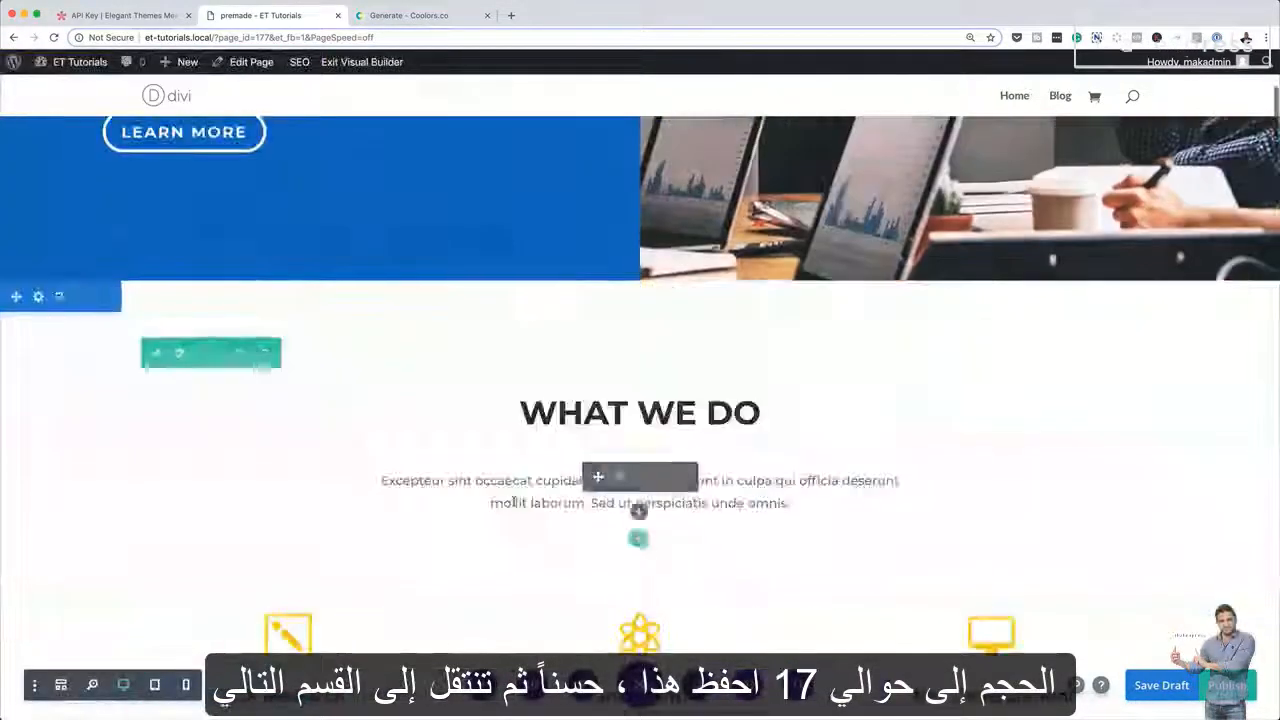
{"action": "scroll", "coordinate": [513, 504], "scroll_direction": "down", "scroll_amount": 1}
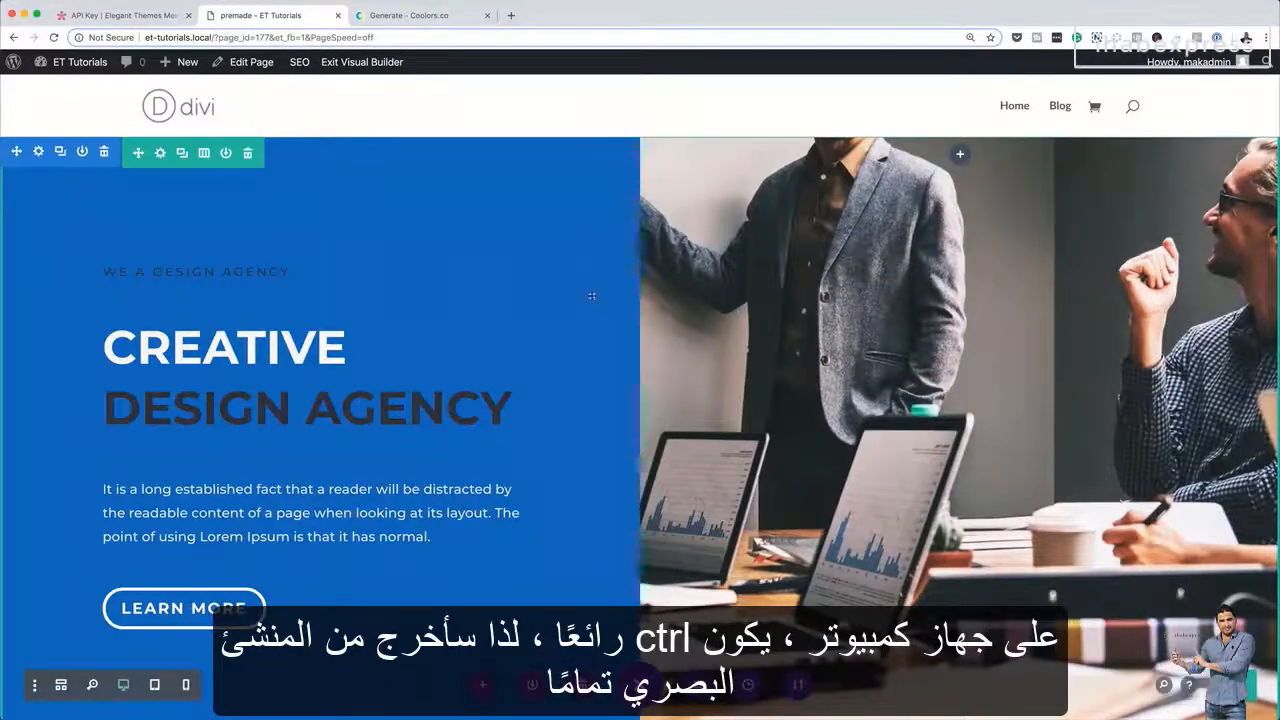
{"action": "left_click", "coordinate": [355, 62]}
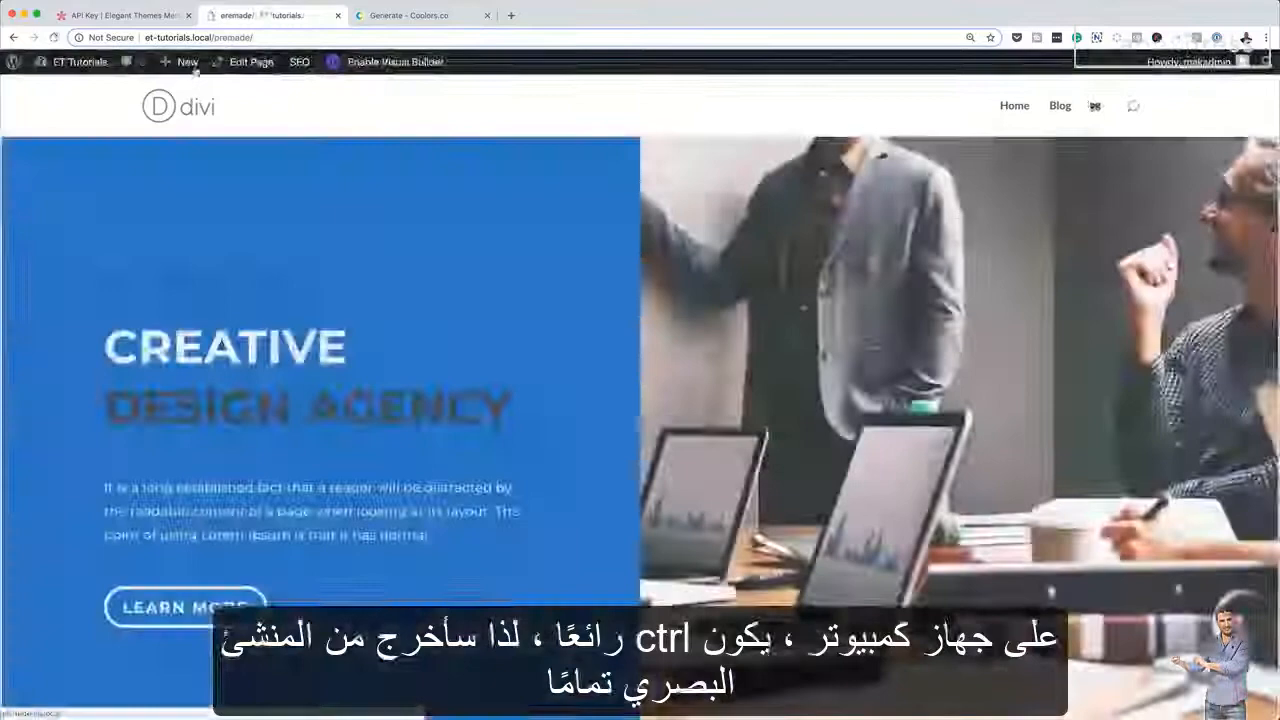
Create a new page titled "clone" and start editing it with the Divi Builder
{"action": "mouse_move", "coordinate": [186, 63]}
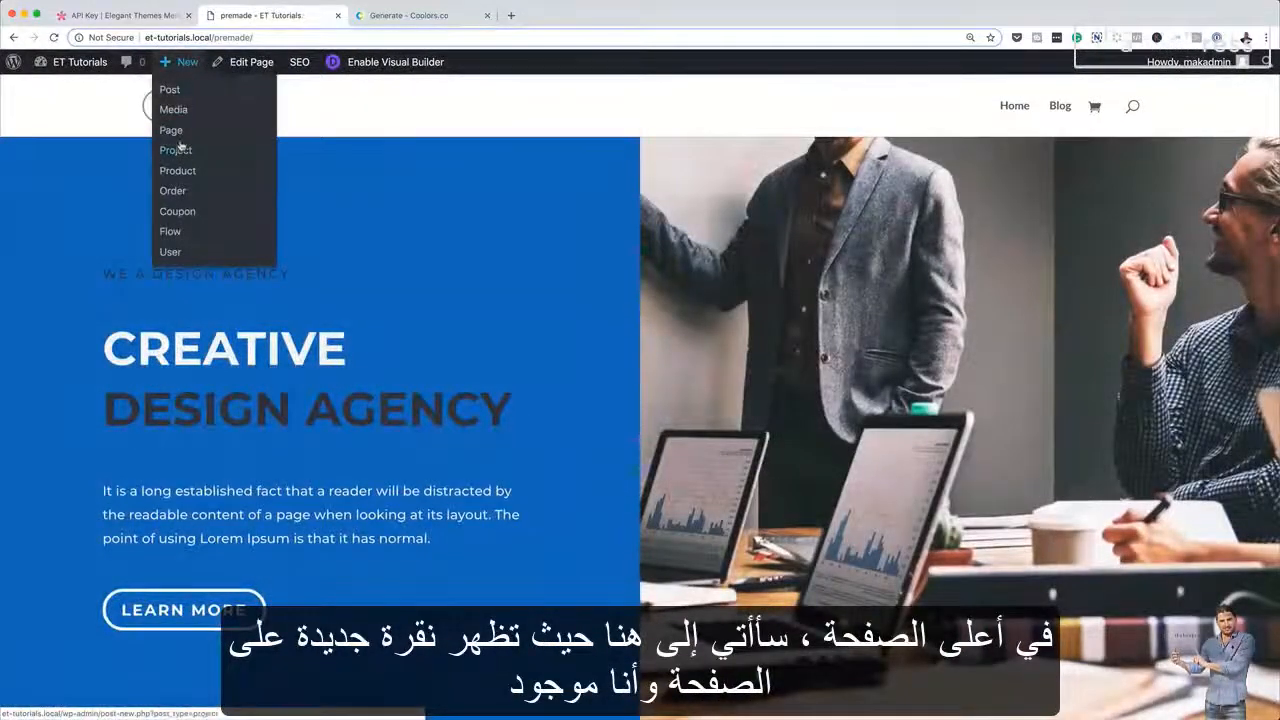
{"action": "left_click", "coordinate": [180, 132]}
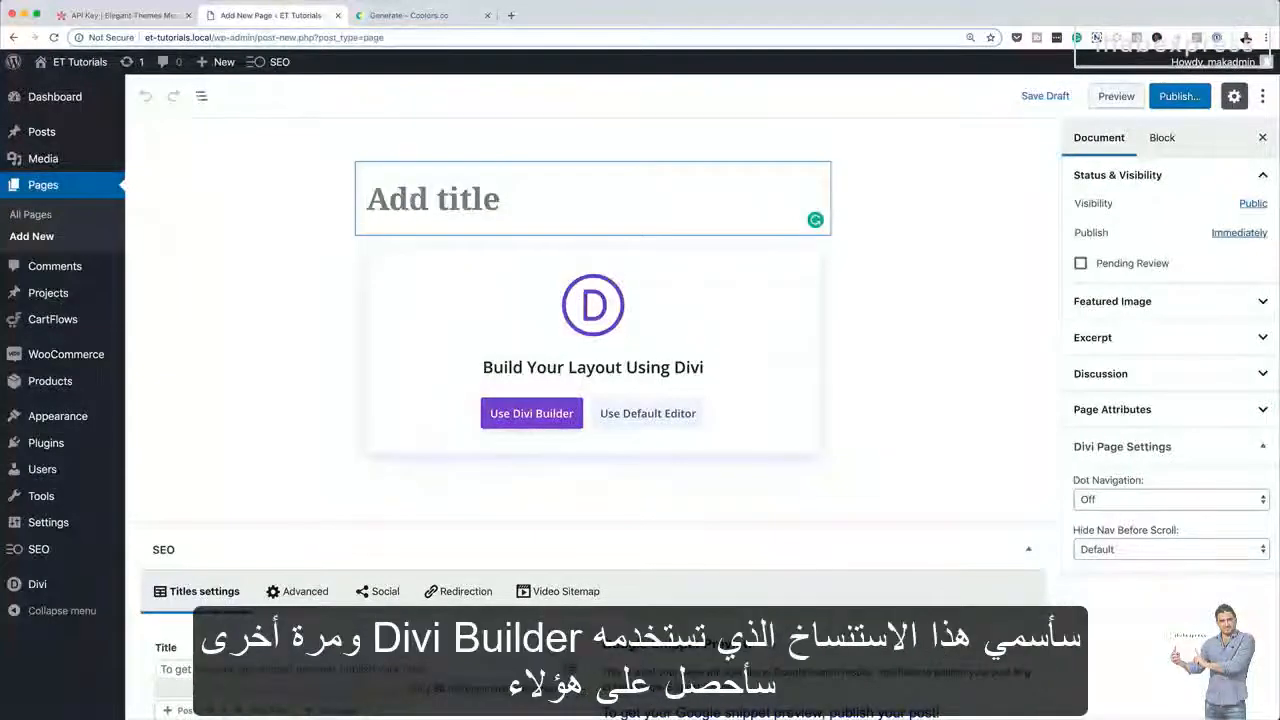
{"action": "type", "text": "clone"}
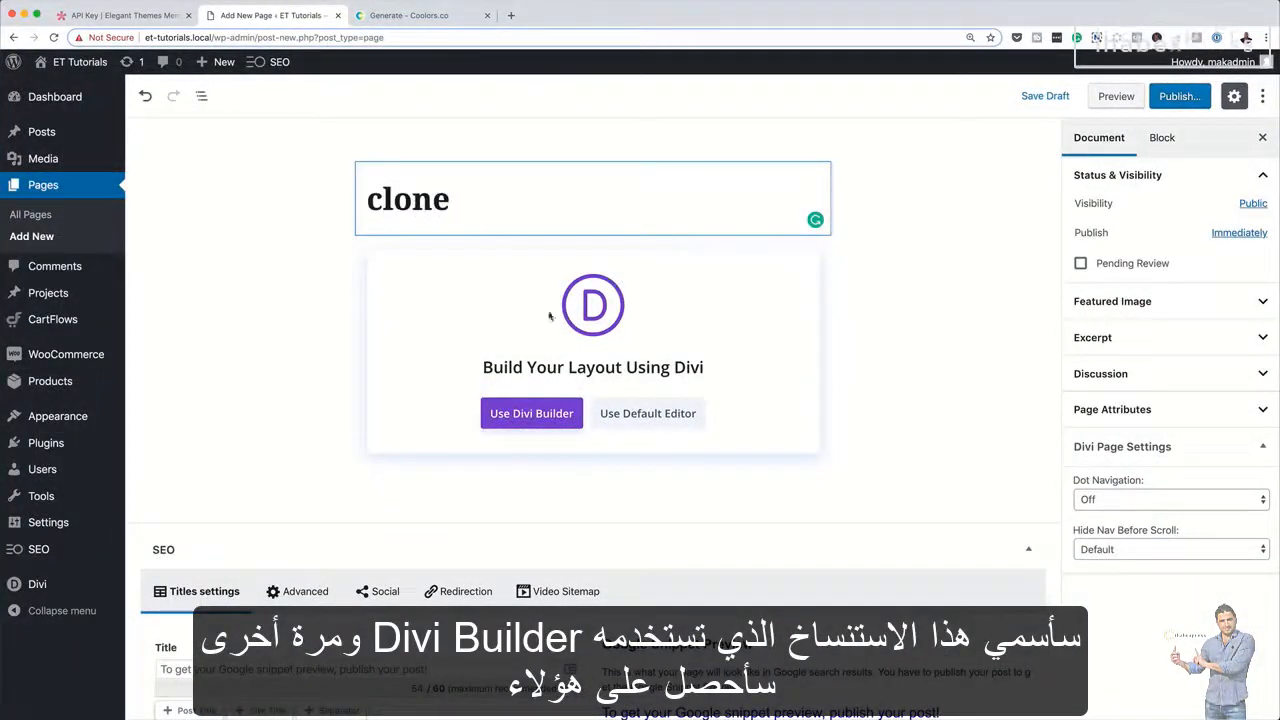
{"action": "left_click", "coordinate": [548, 414]}
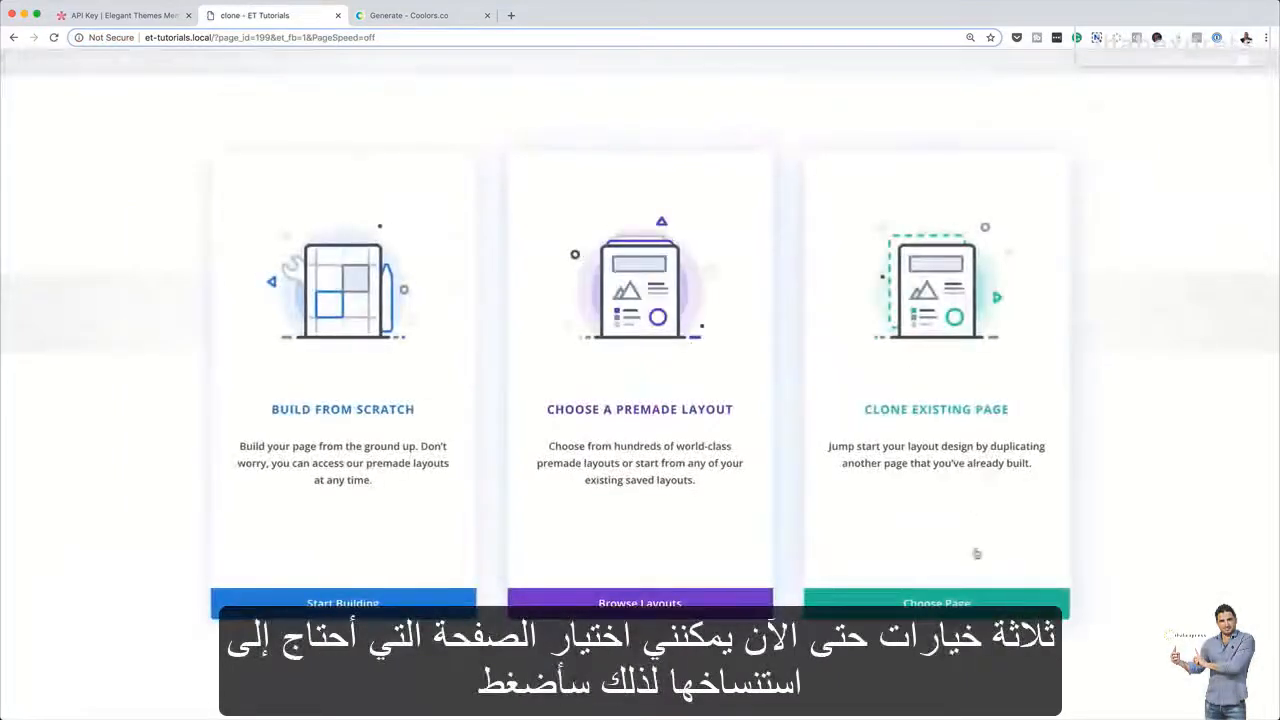
Choose to clone an existing page and load the "my tutorial" page into the new page
{"action": "left_click", "coordinate": [964, 409]}
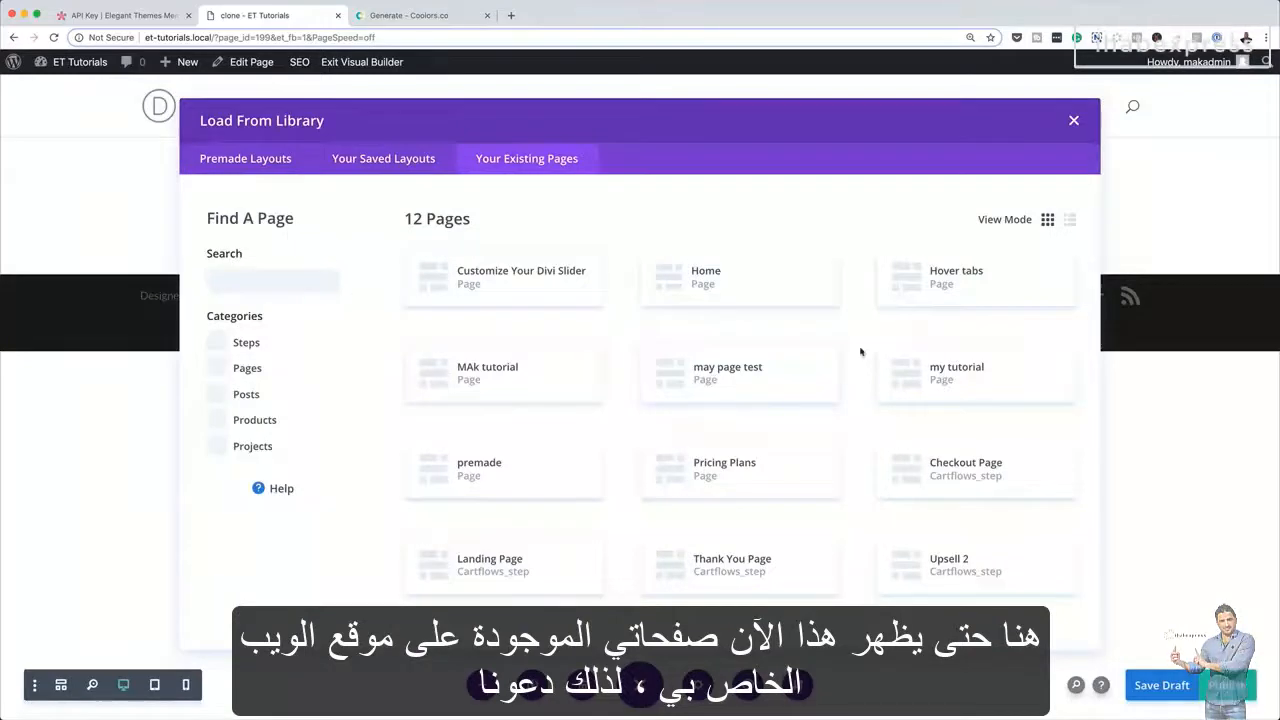
{"action": "left_click", "coordinate": [976, 370]}
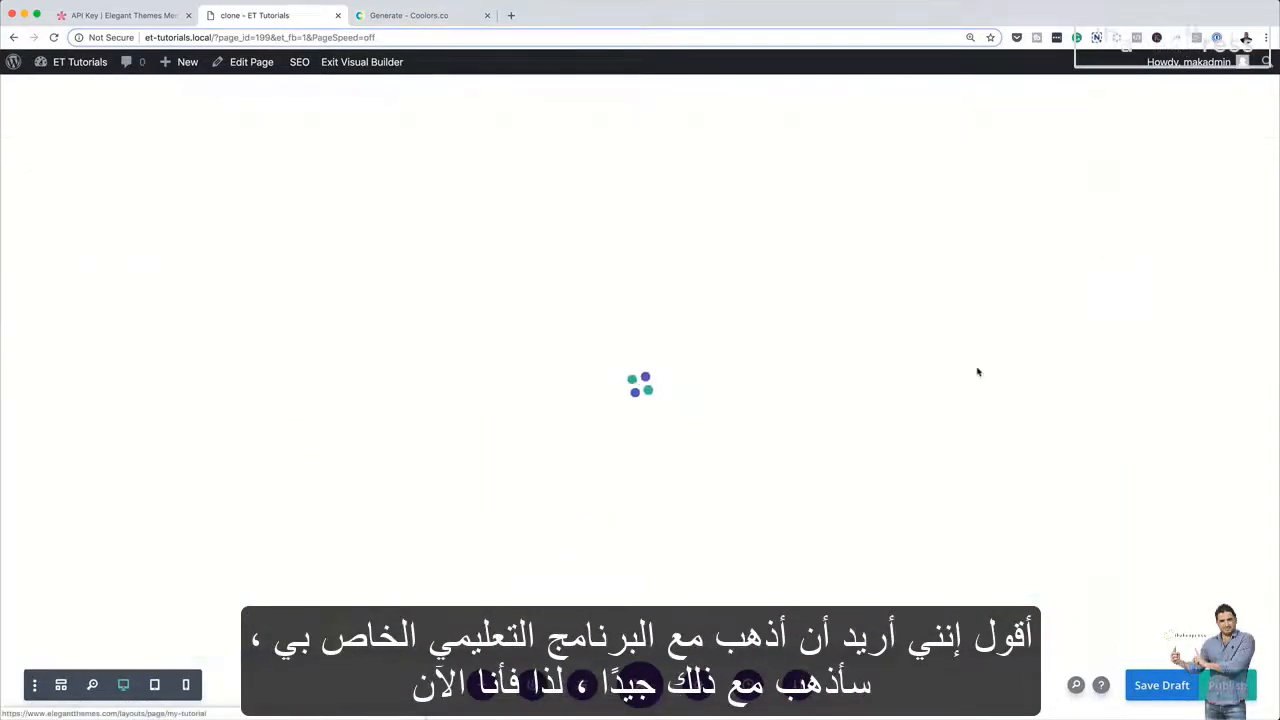
{"action": "scroll", "coordinate": [837, 423], "scroll_direction": "down", "scroll_amount": 8}
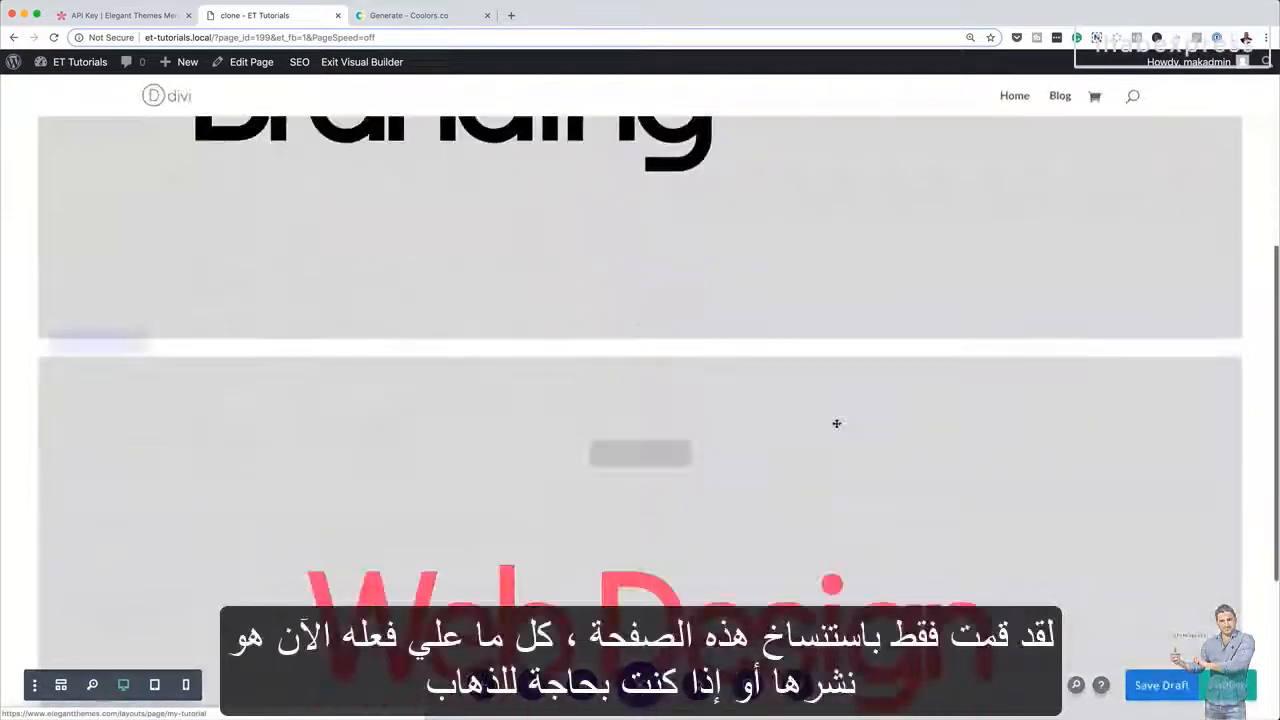